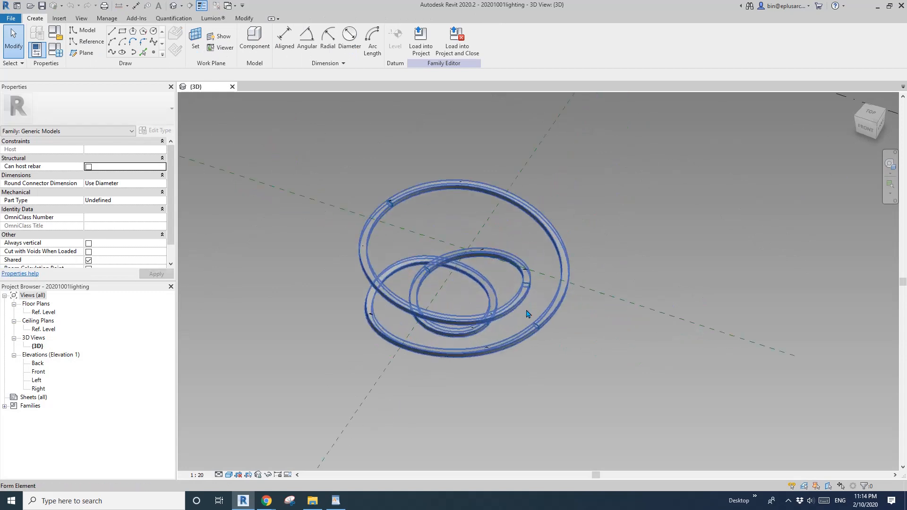
Examine the finished looping ring form of the lighting family from several angles in 3D.
click(524, 305)
shift+middle_drag(553, 314, 198, 222)
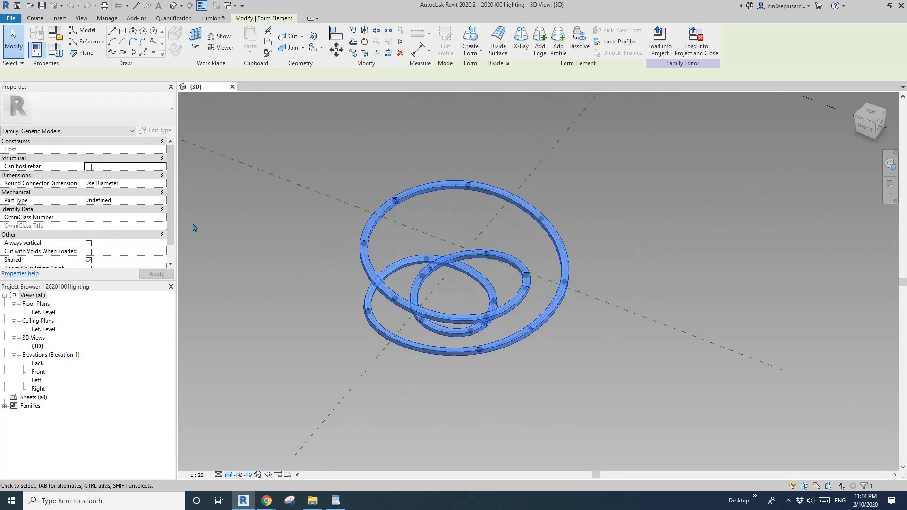
click(205, 174)
click(276, 223)
click(376, 247)
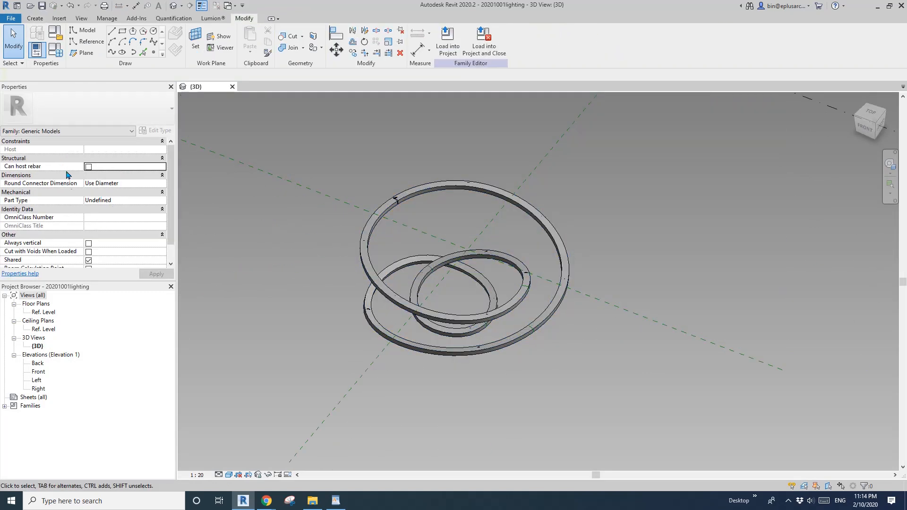
shift+middle_drag(376, 247, 376, 228)
shift+middle_drag(359, 352, 360, 223)
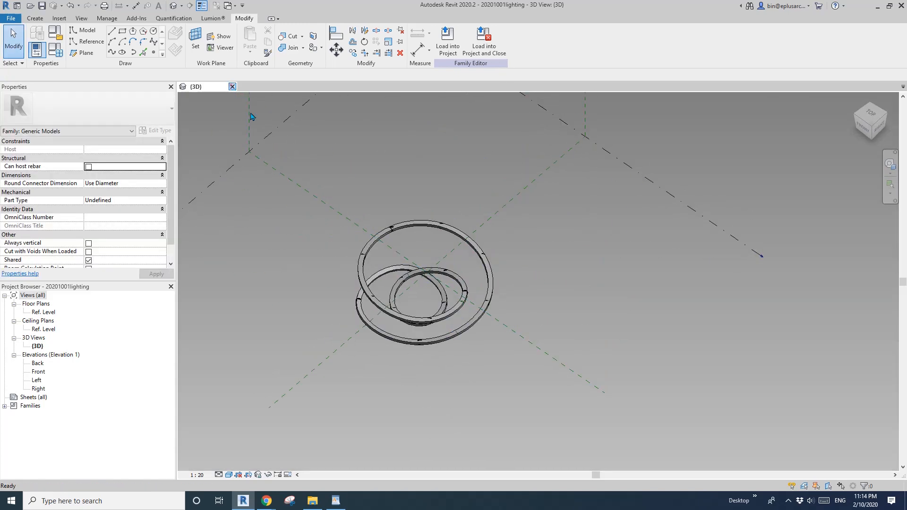
Close the lighting family and create a new family from the Metric Generic Model Adaptive template.
click(232, 86)
click(478, 255)
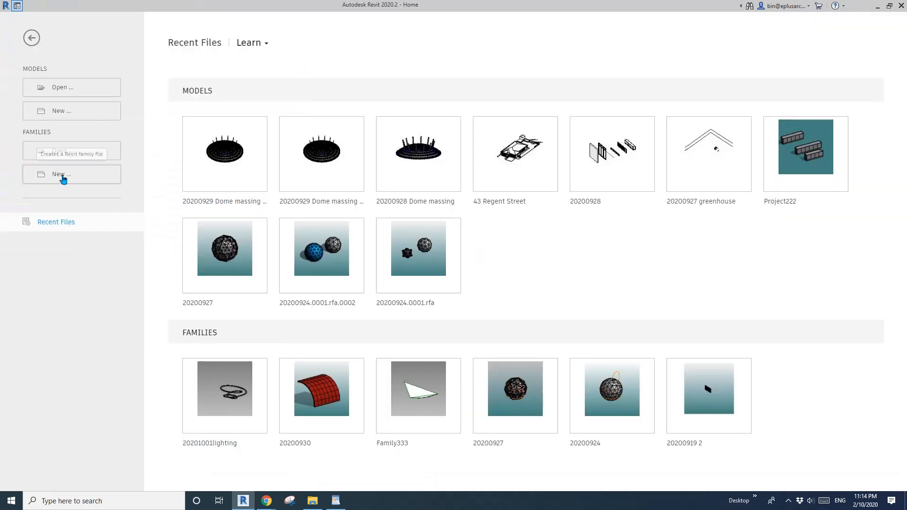
click(63, 175)
click(379, 227)
click(374, 246)
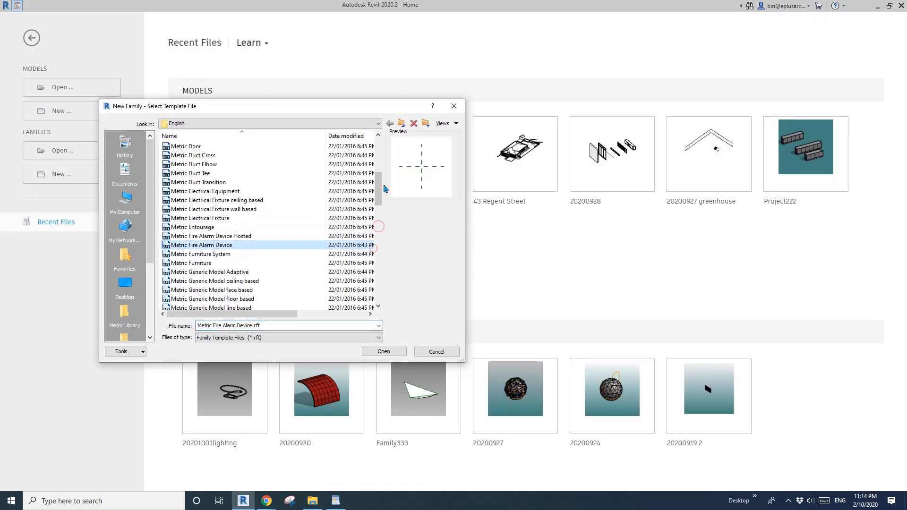
click(235, 274)
click(383, 351)
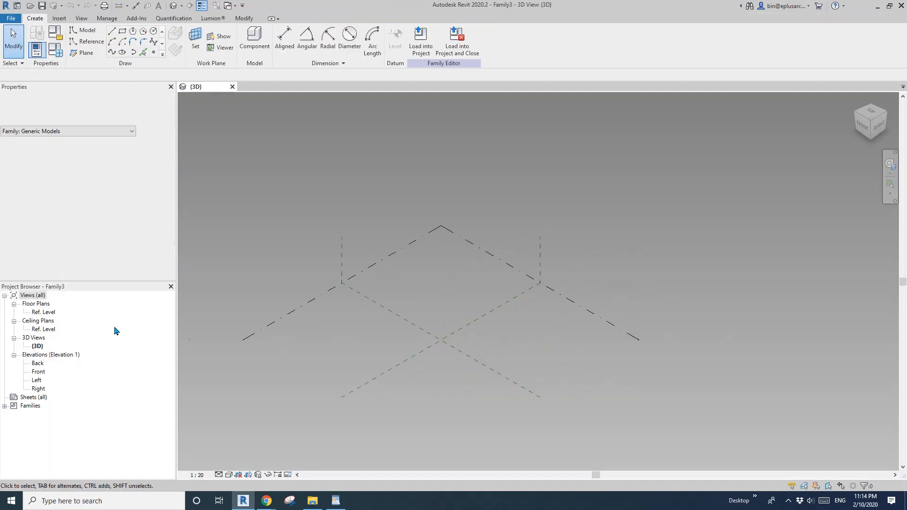
On the Ref. Level floor plan, draw a model-line circle of radius 600 centred on the reference plane intersection.
double_click(43, 312)
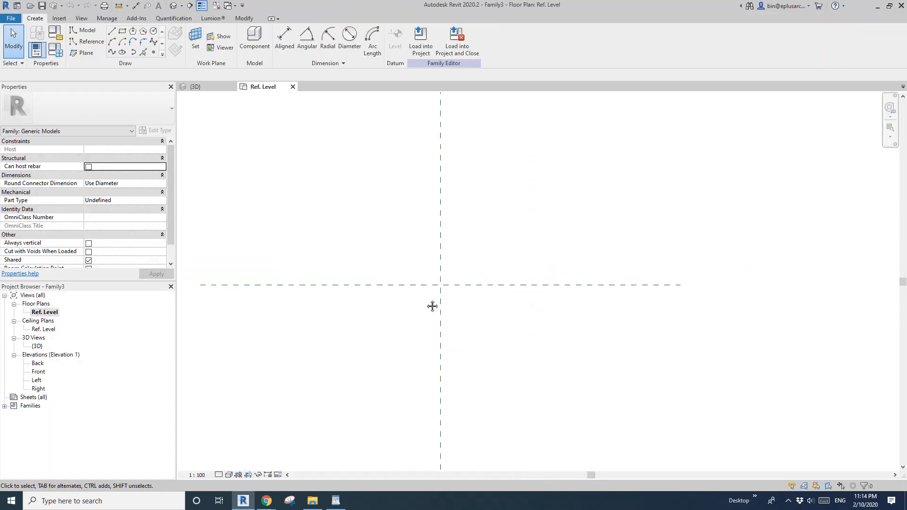
click(152, 33)
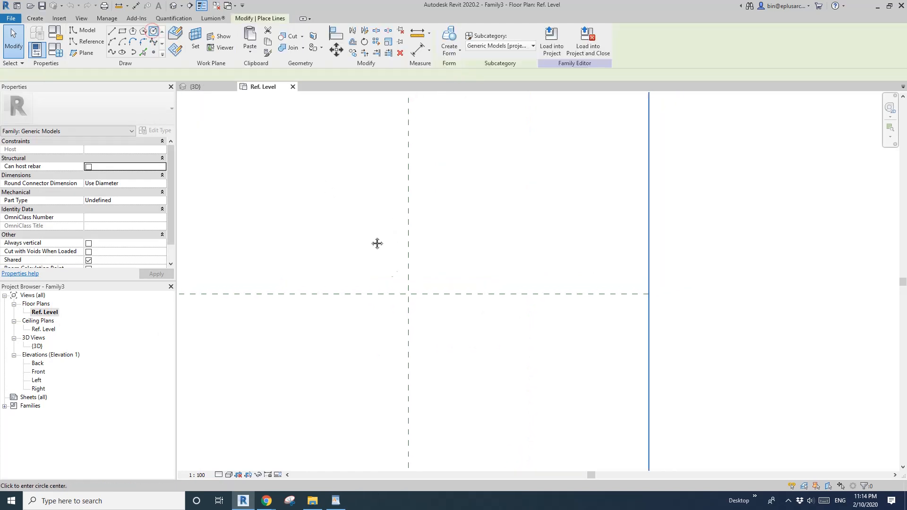
click(399, 292)
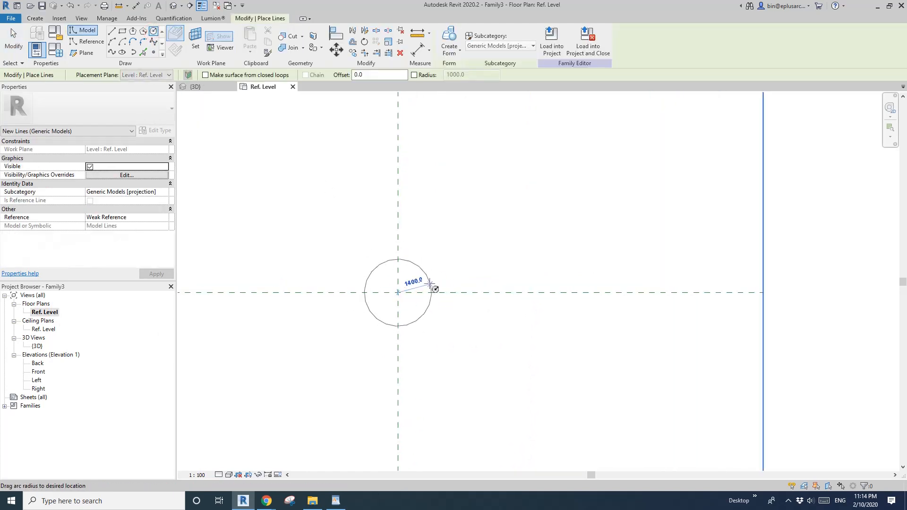
scroll(427, 288, up, 3)
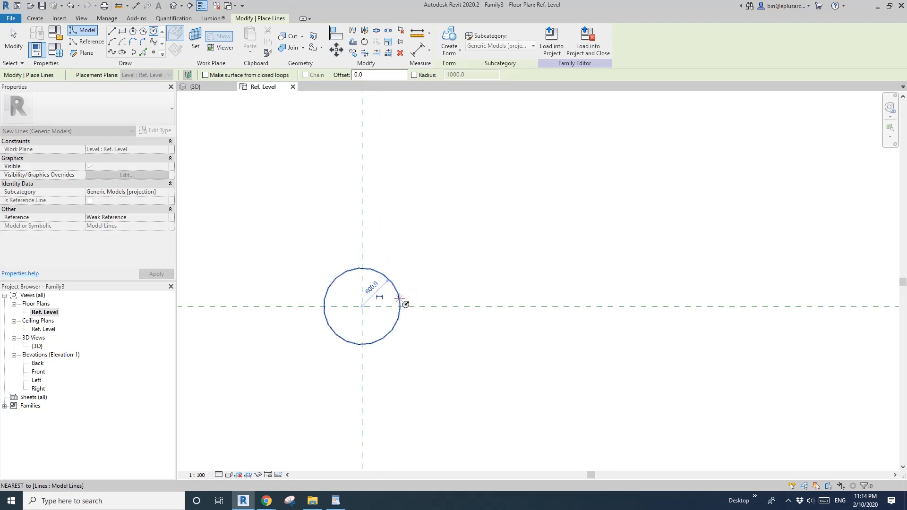
key(Escape)
key(Escape)
scroll(377, 328, up, 3)
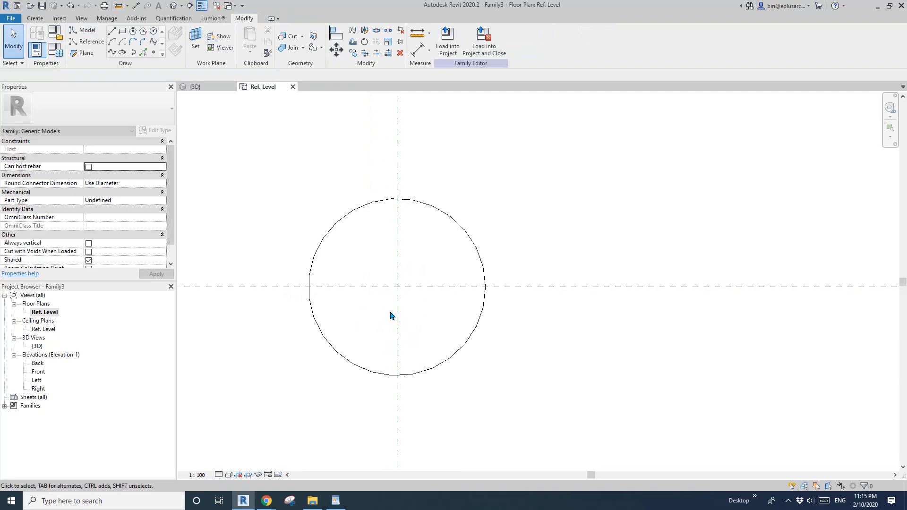
middle_drag(386, 311, 368, 320)
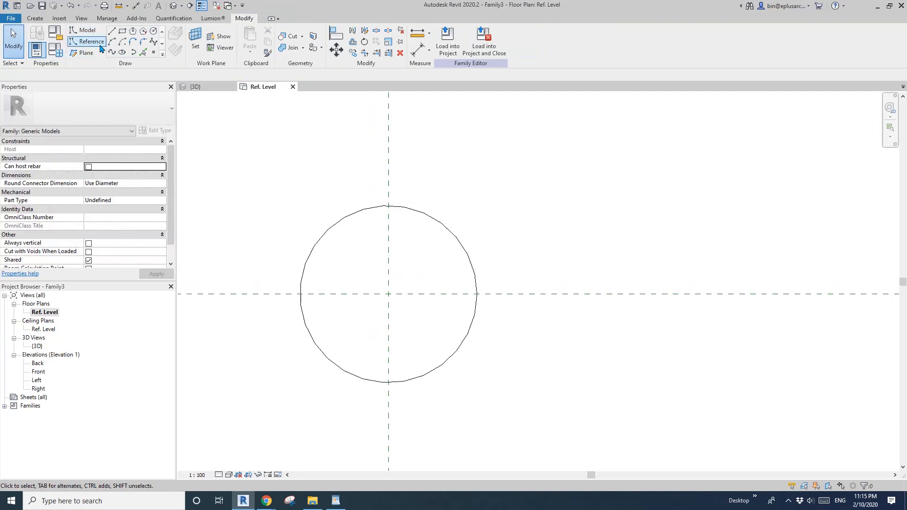
middle_drag(302, 201, 302, 196)
middle_drag(324, 227, 328, 228)
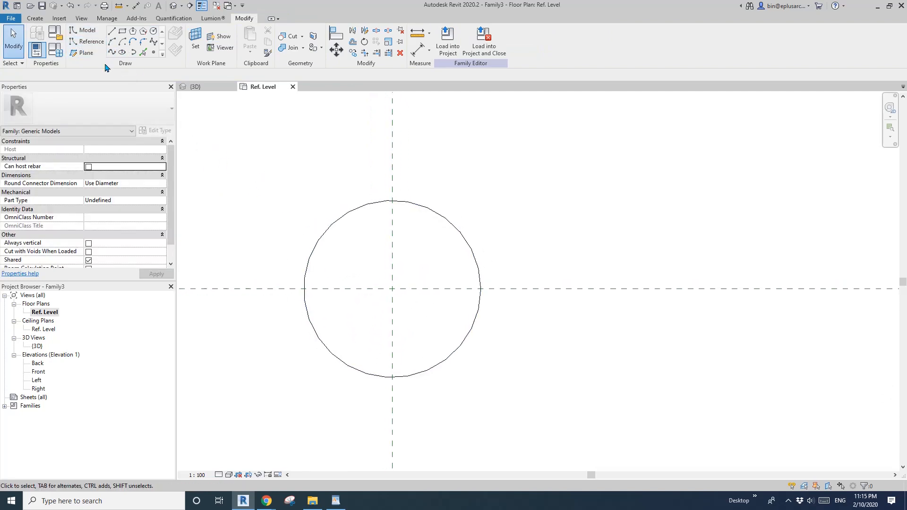
middle_drag(265, 185, 268, 188)
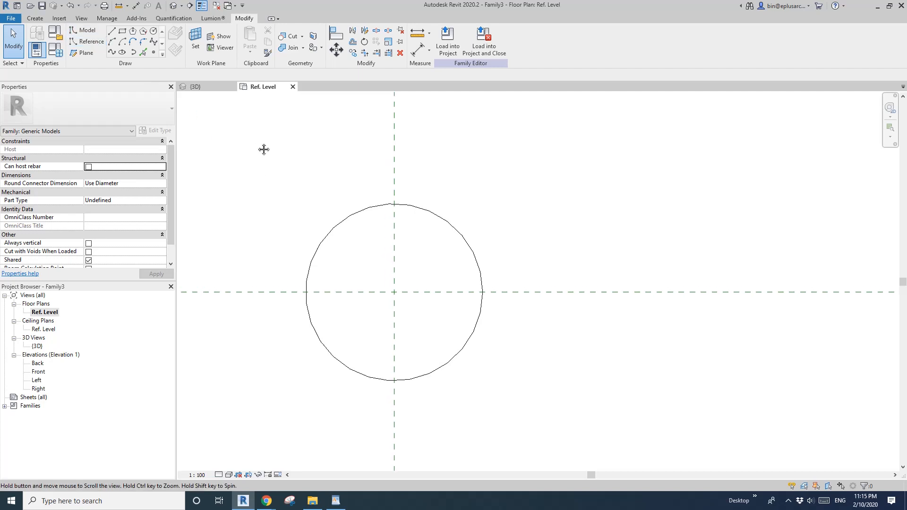
middle_drag(263, 150, 263, 153)
Start a through-points reference spline at the circle's right quadrant and trace it clockwise around the circle to the upper right.
click(89, 42)
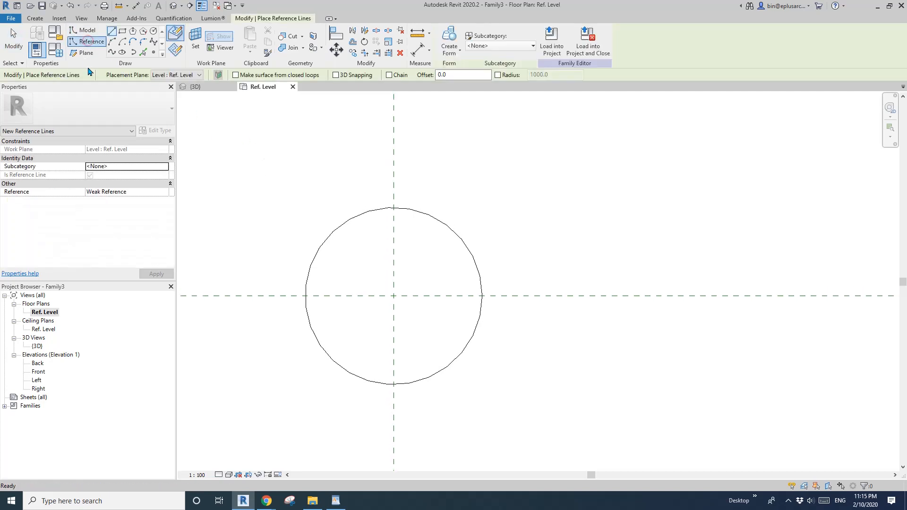
click(111, 53)
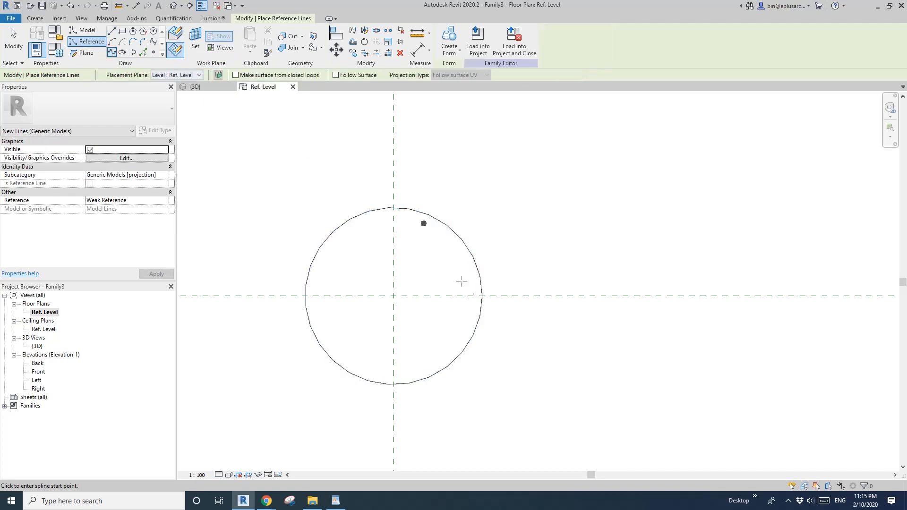
scroll(472, 291, up, 1)
scroll(468, 305, up, 1)
middle_drag(470, 304, 508, 286)
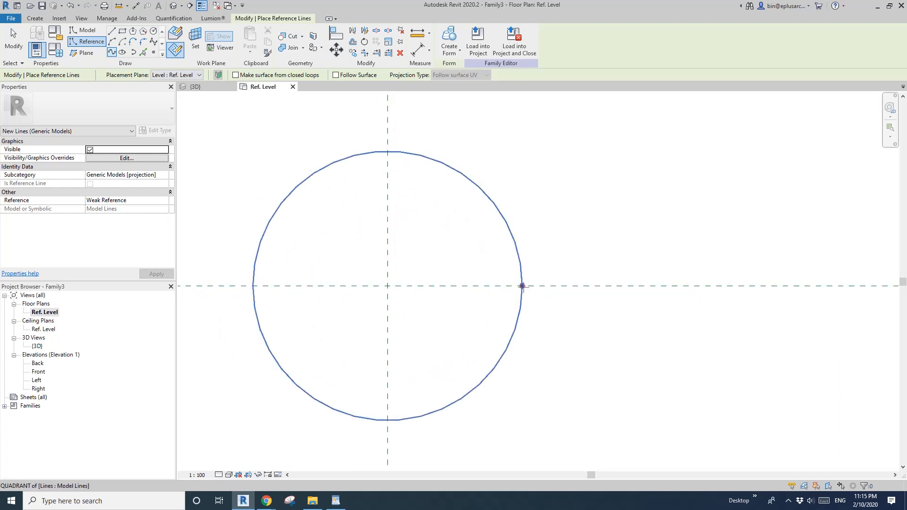
click(522, 286)
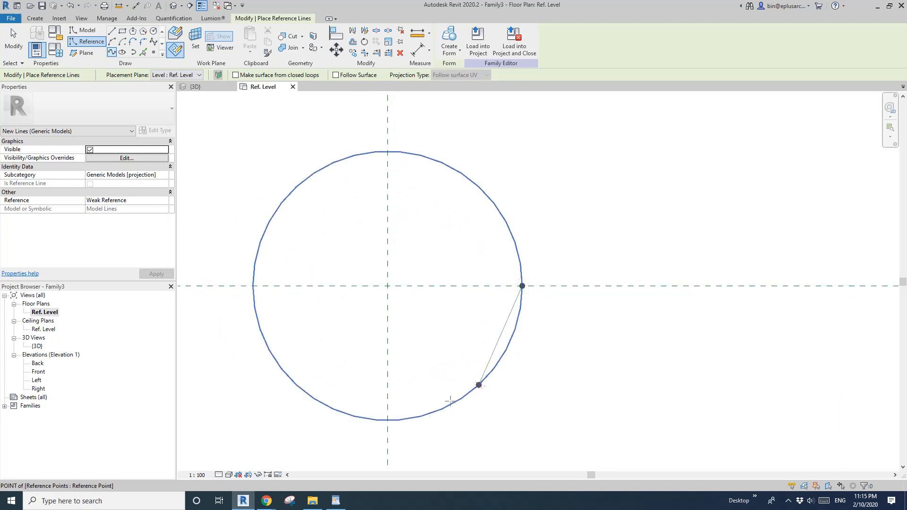
click(387, 420)
click(293, 381)
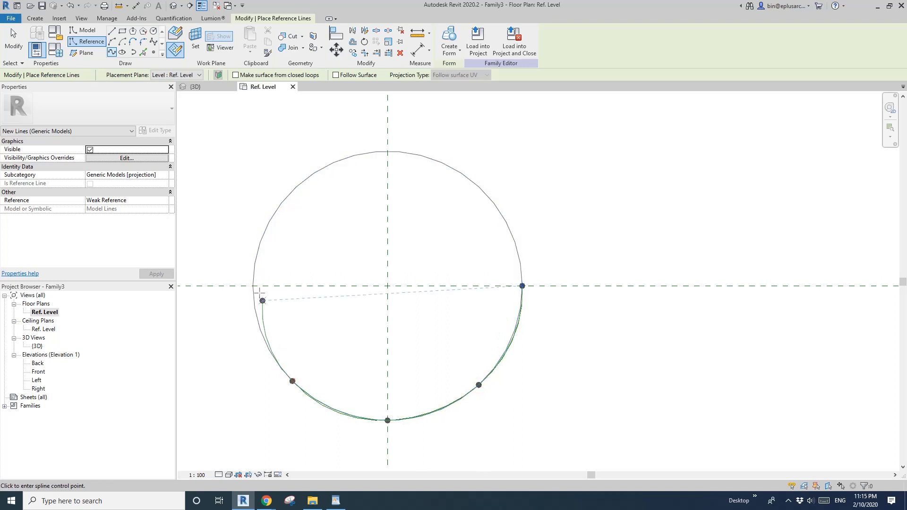
click(253, 286)
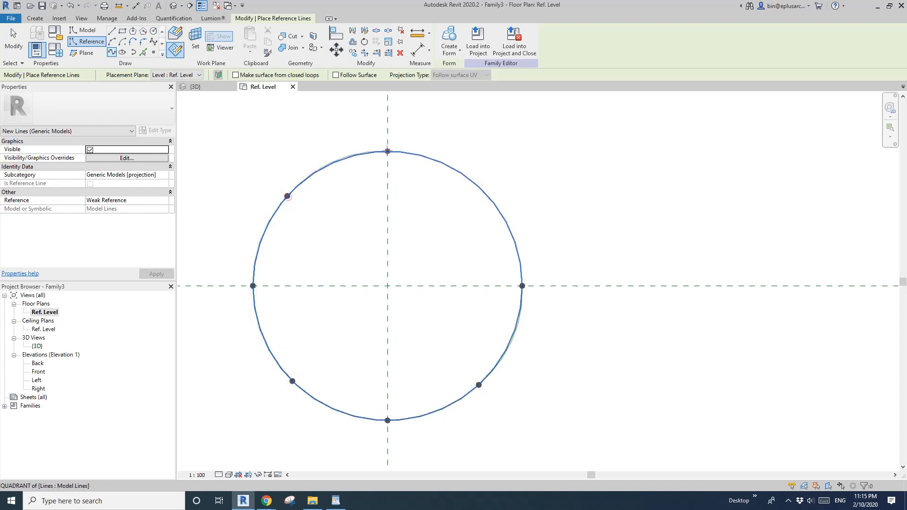
click(388, 152)
click(471, 180)
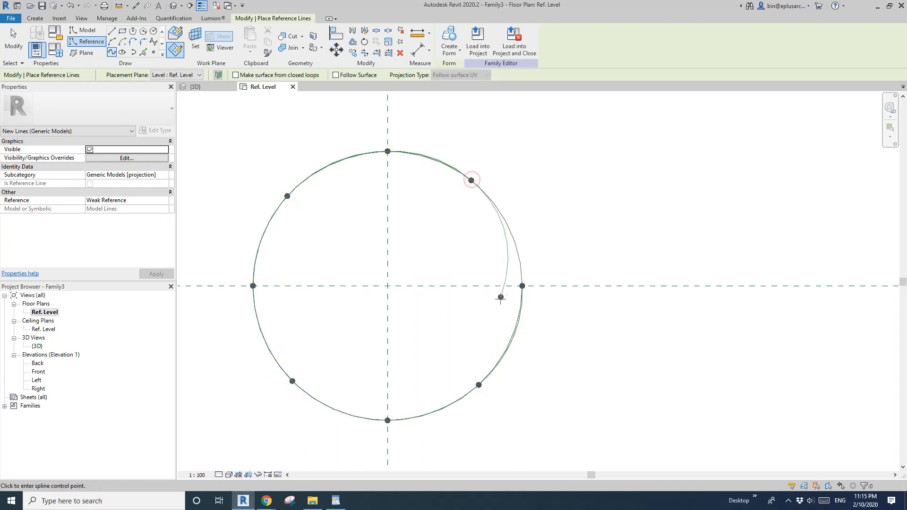
Continue the spline inward past its start point and wind it through two crossing loops inside the circle.
click(502, 300)
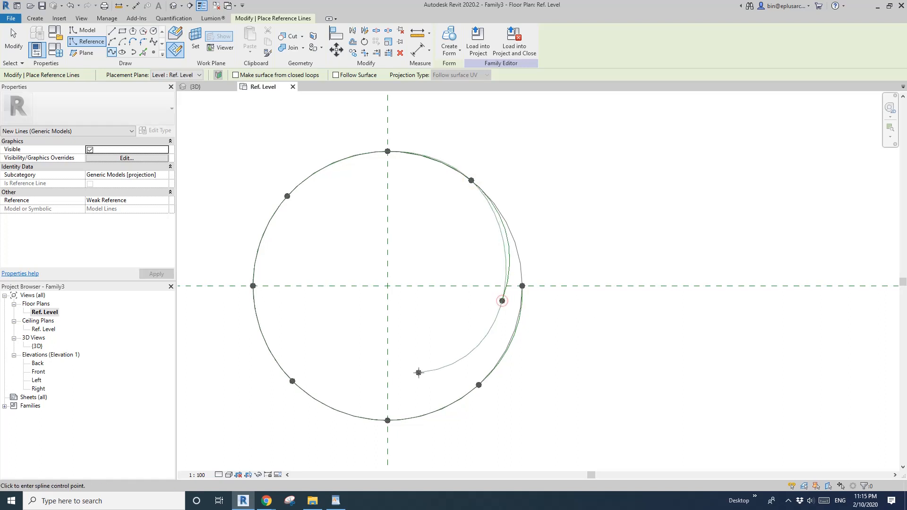
click(319, 328)
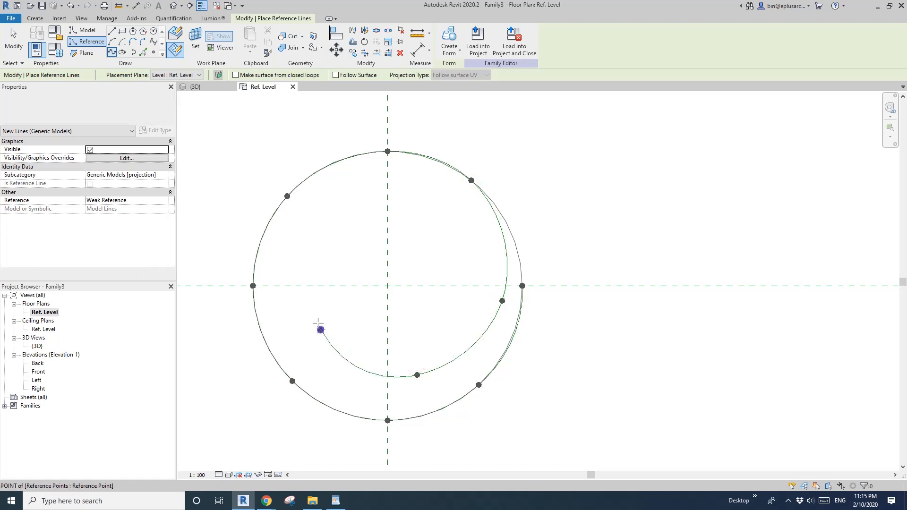
click(327, 227)
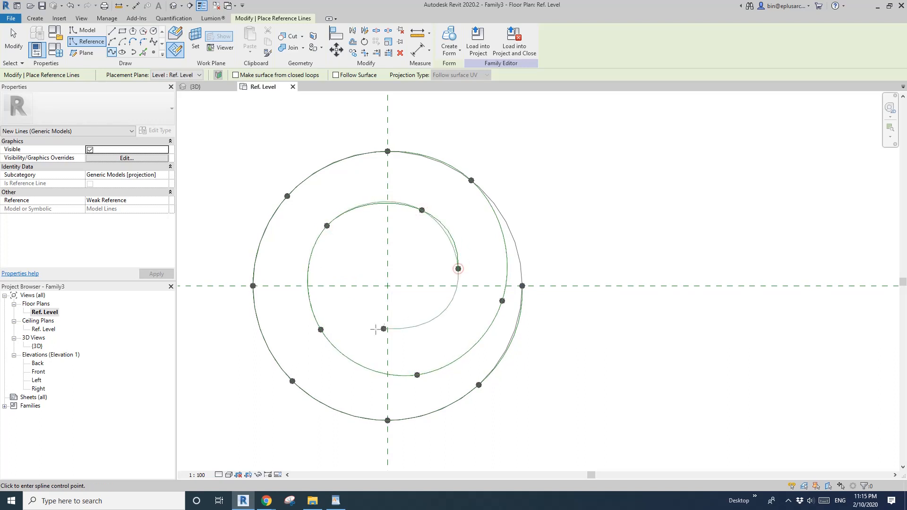
click(291, 250)
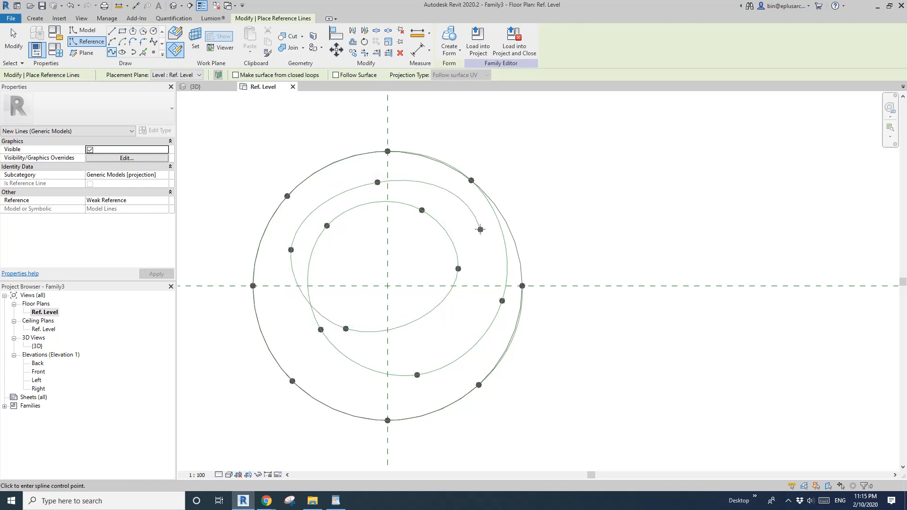
click(478, 221)
End the reference spline on the circle just above its start point, without closing the curve.
scroll(517, 278, up, 5)
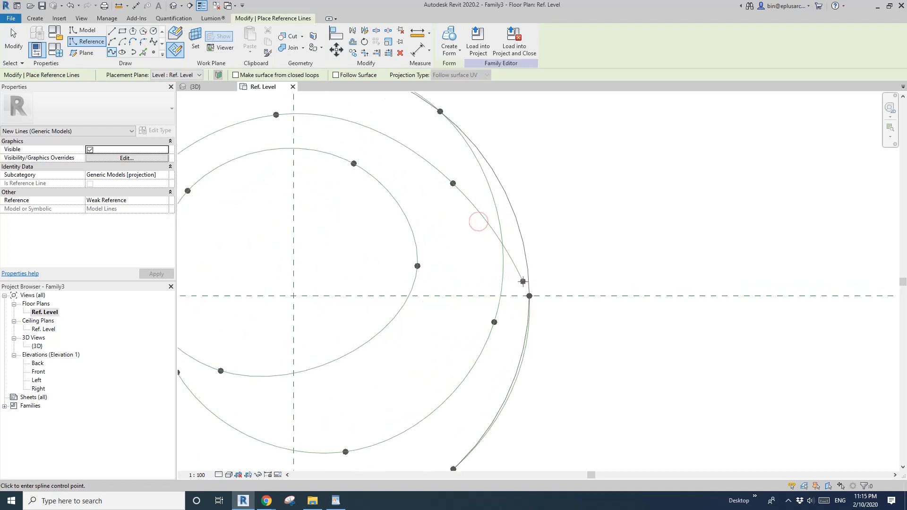
scroll(524, 288, up, 2)
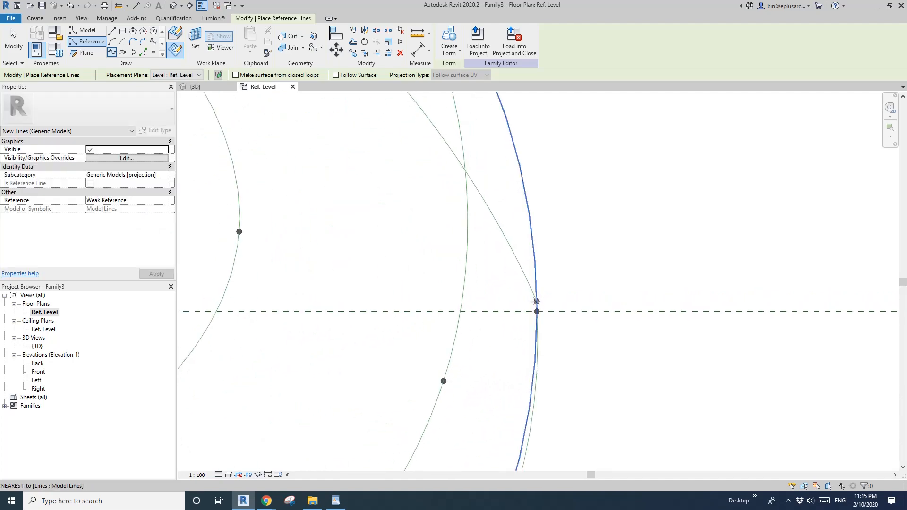
click(537, 304)
scroll(534, 304, down, 5)
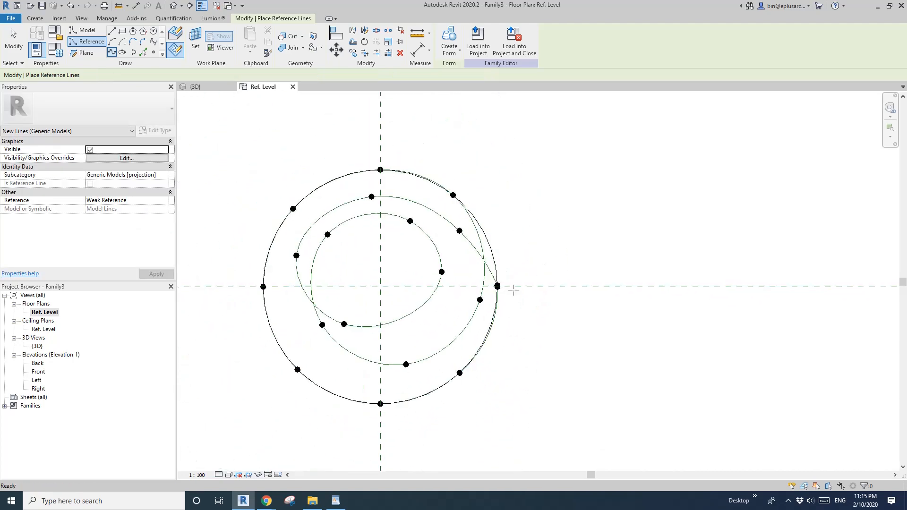
key(Escape)
key(Escape)
Open the default 3D view for a close view of the spline and its points.
click(174, 5)
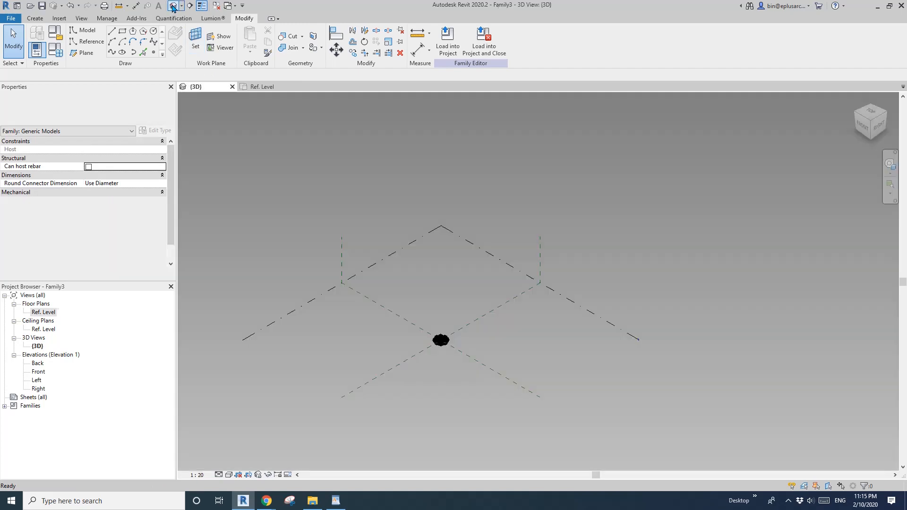
scroll(449, 340, up, 8)
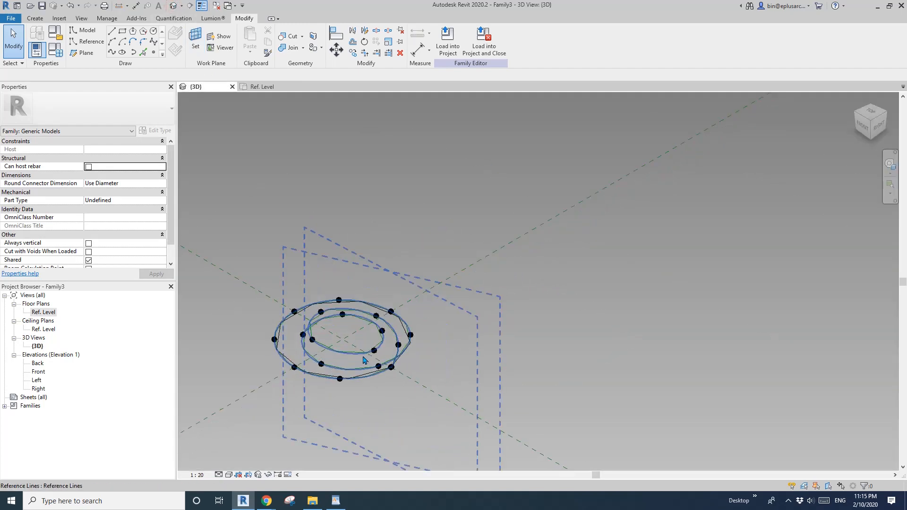
scroll(516, 334, up, 4)
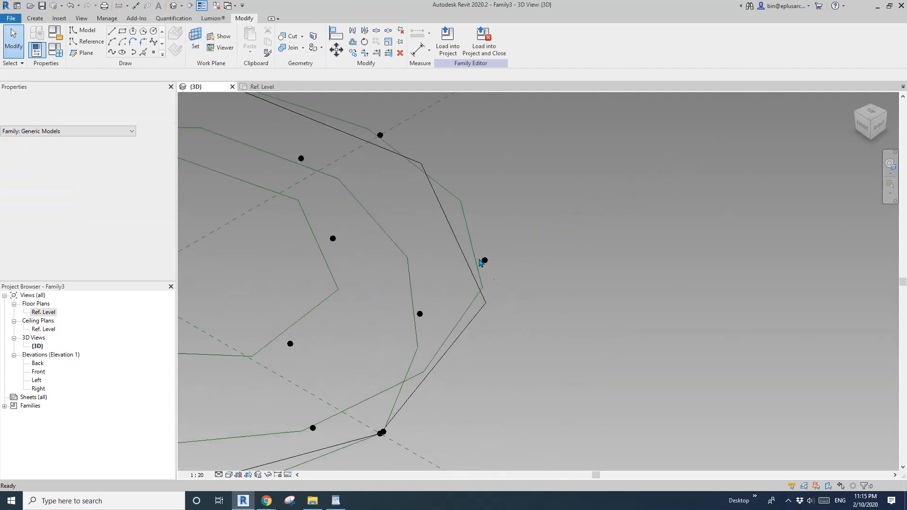
Delete the circular model line used as a guide, leaving the reference spline in place.
click(467, 218)
scroll(529, 235, down, 5)
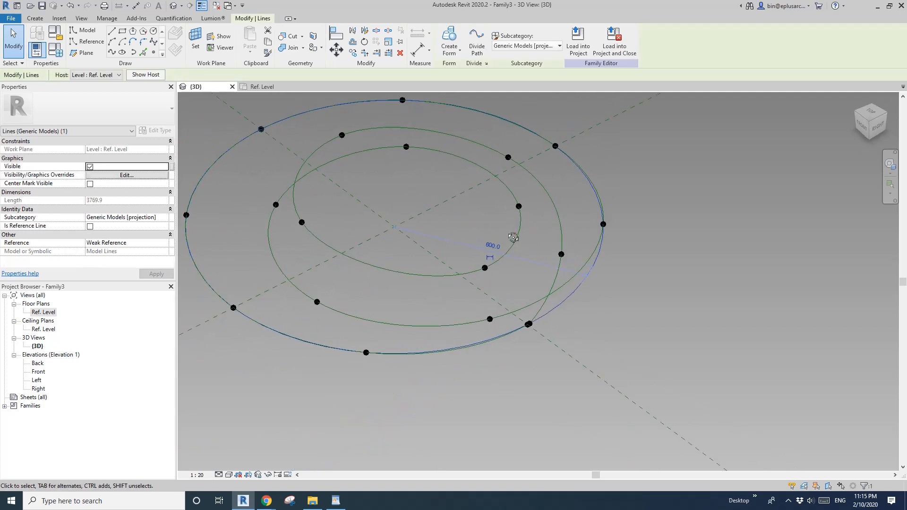
shift+middle_drag(599, 224, 603, 254)
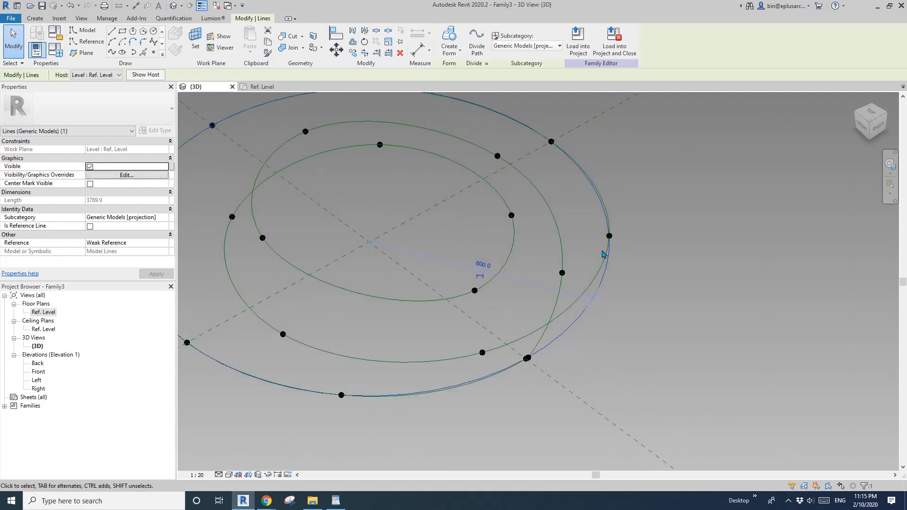
middle_drag(609, 286, 567, 266)
scroll(595, 289, up, 3)
click(585, 283)
click(577, 273)
key(Escape)
click(532, 270)
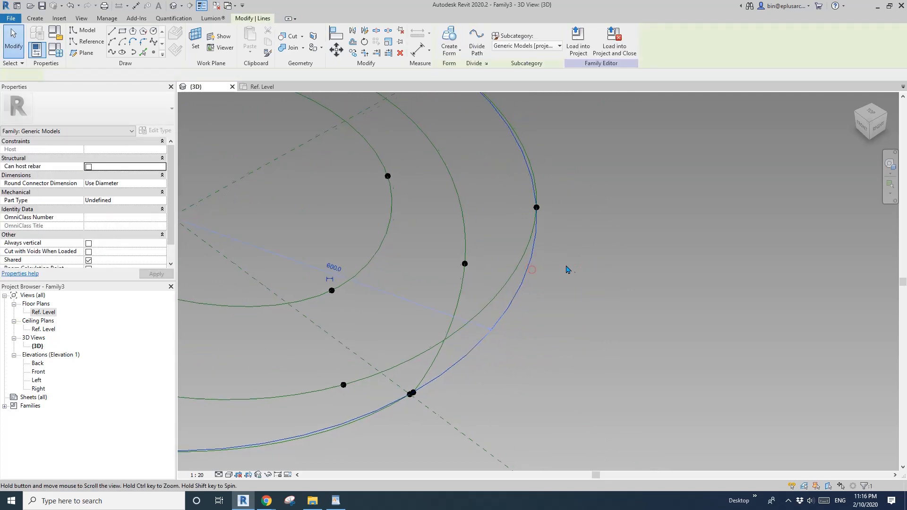
key(d)
key(e)
scroll(514, 302, down, 4)
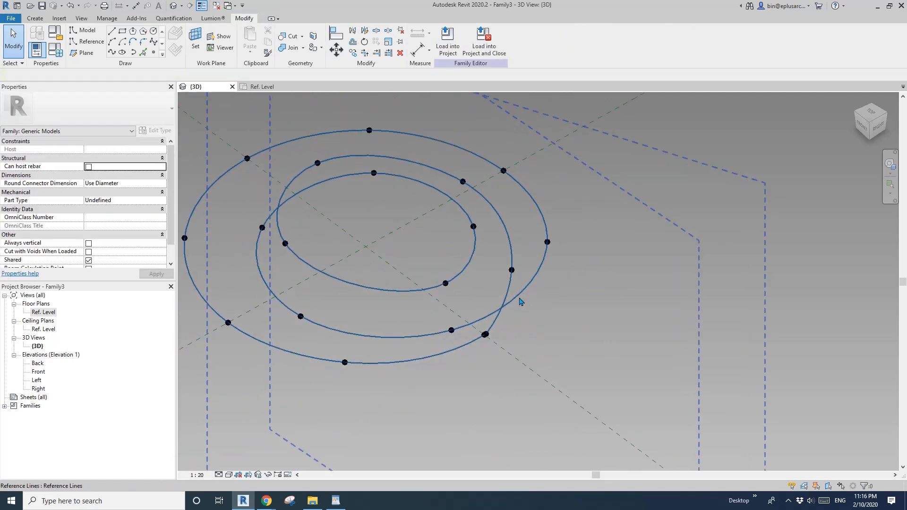
Examine the reference spline in 3D, checking its two nearly coincident end points and the neighbouring point on each side.
scroll(543, 265, up, 2)
scroll(563, 236, down, 3)
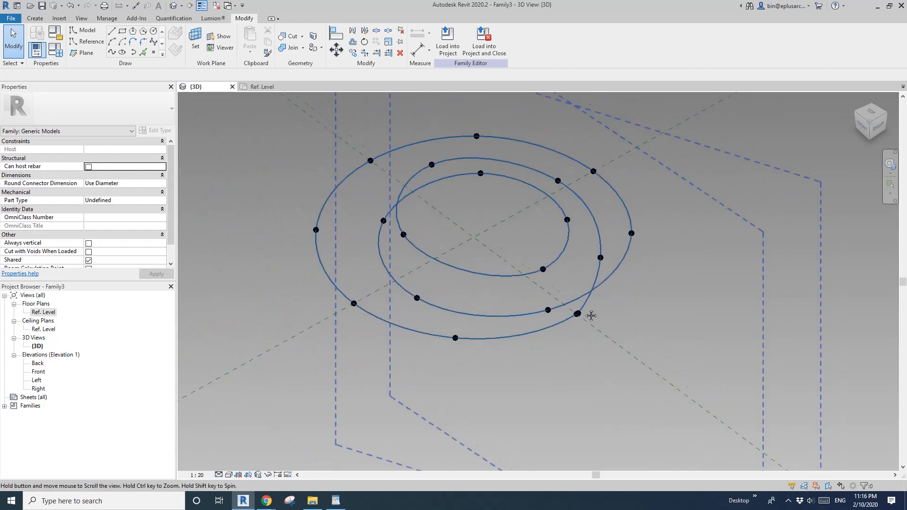
click(591, 293)
shift+middle_drag(591, 295, 574, 302)
key(Escape)
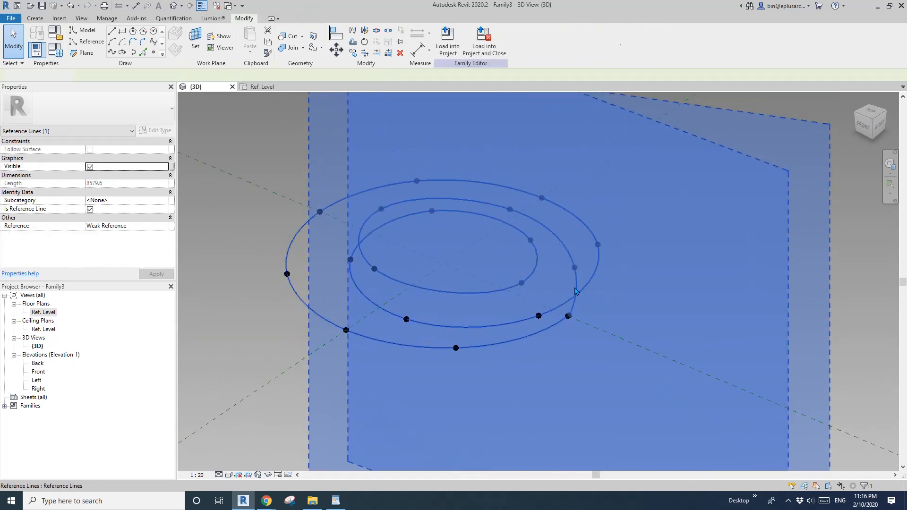
scroll(573, 309, up, 2)
shift+middle_drag(471, 271, 572, 318)
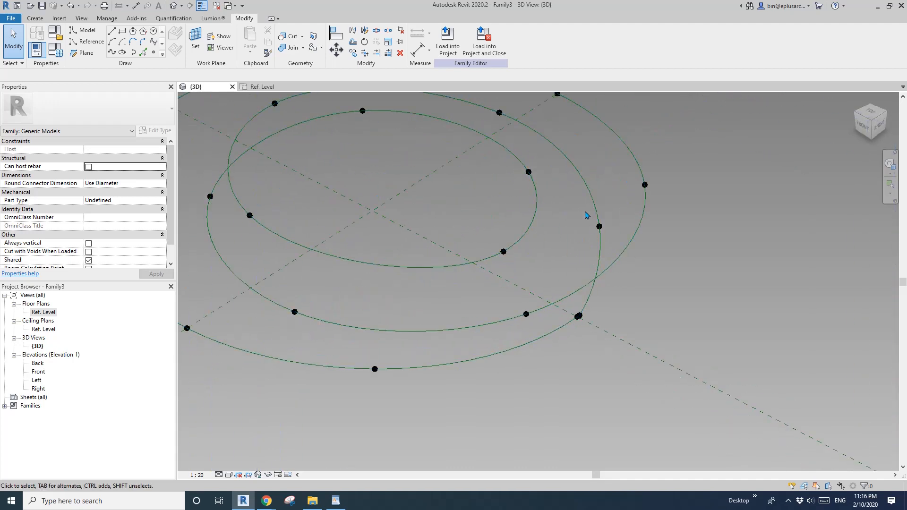
ctrl+drag(411, 372, 414, 373)
scroll(499, 309, down, 1)
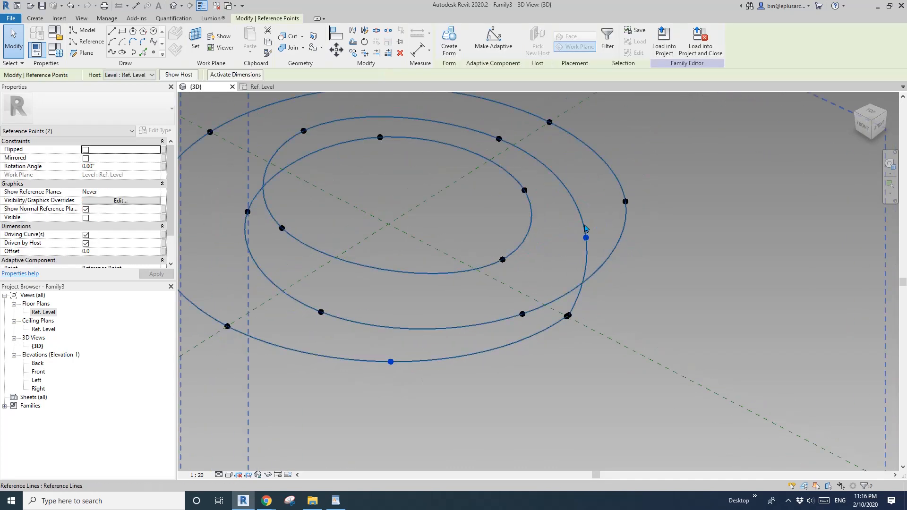
middle_drag(587, 337, 581, 339)
key(Escape)
scroll(567, 324, up, 3)
scroll(559, 318, up, 2)
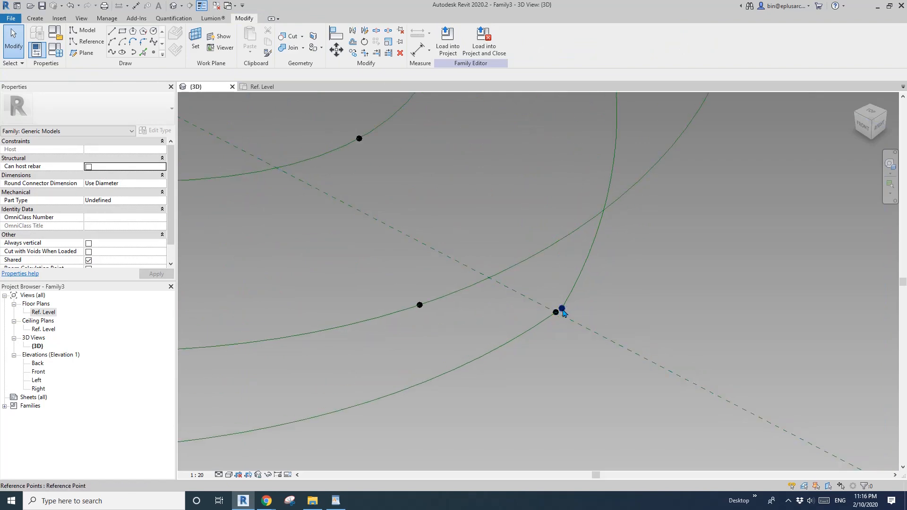
scroll(562, 312, down, 2)
scroll(562, 311, up, 1)
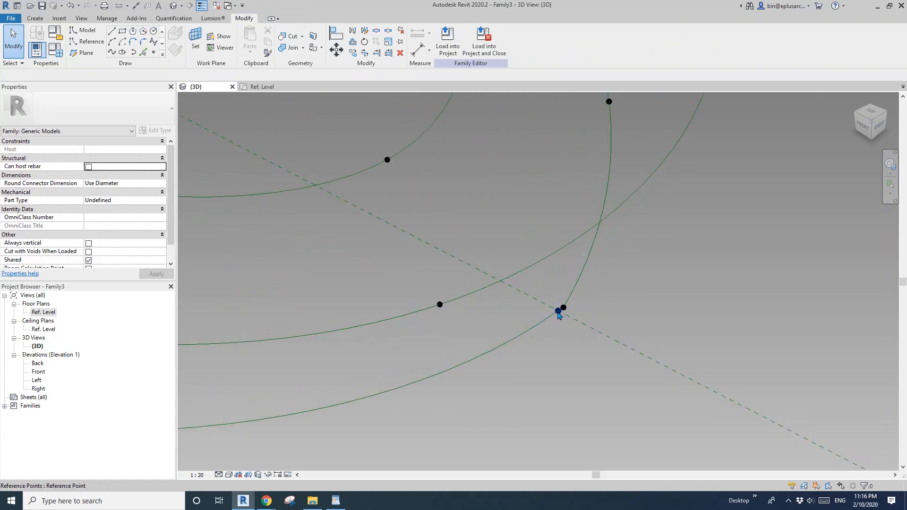
Lower the first spline point on each side of the end points, trying an offset of -200 and settling on -100.
scroll(561, 311, down, 2)
drag(553, 229, 581, 246)
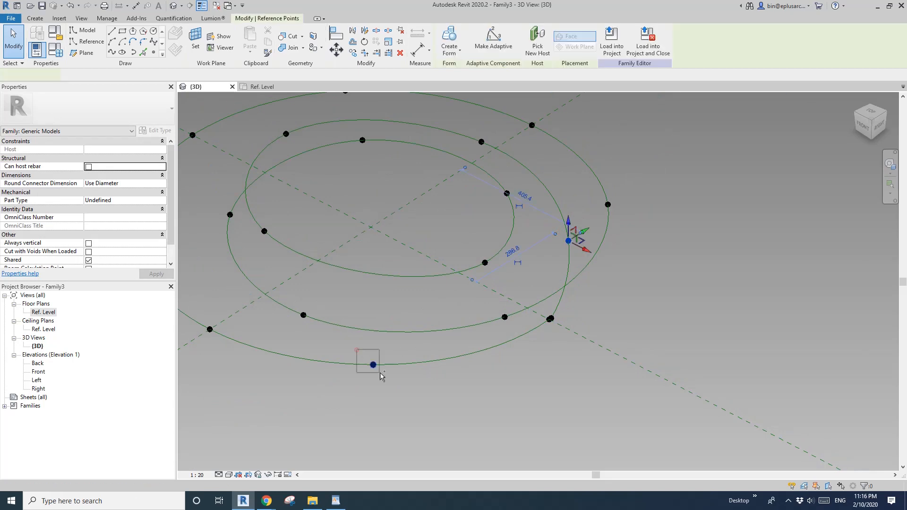
ctrl+drag(381, 374, 381, 374)
scroll(373, 365, down, 1)
middle_drag(456, 334, 467, 331)
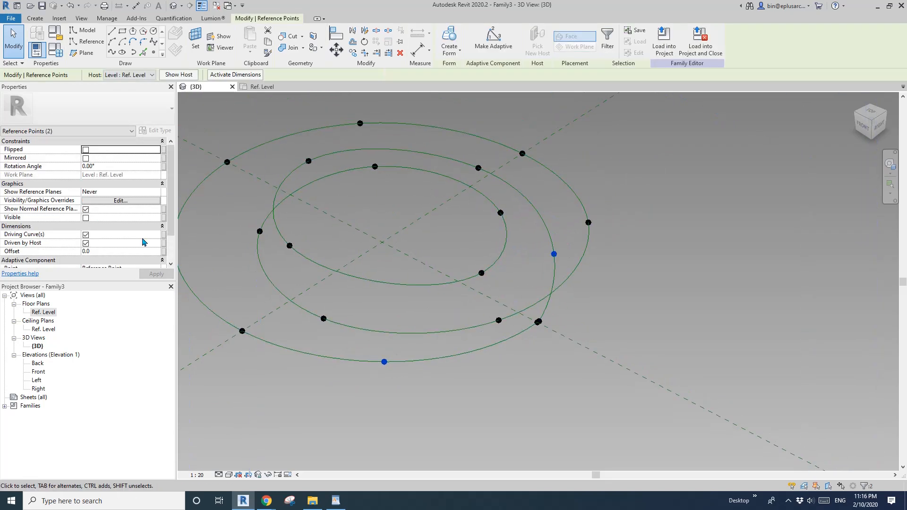
click(110, 251)
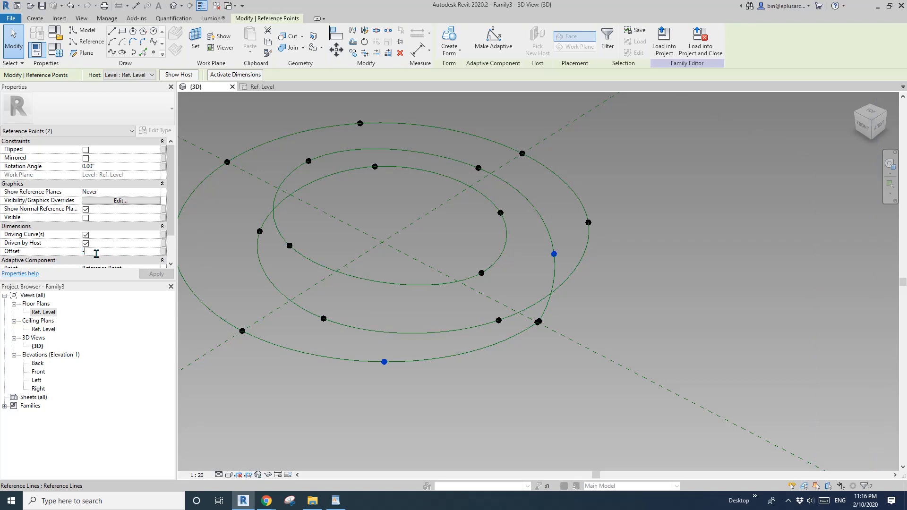
key(Return)
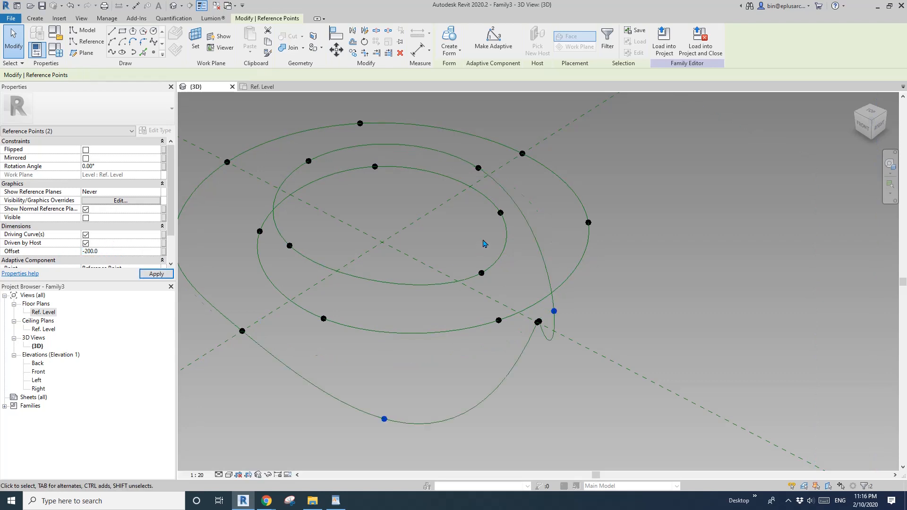
shift+middle_drag(508, 304, 344, 247)
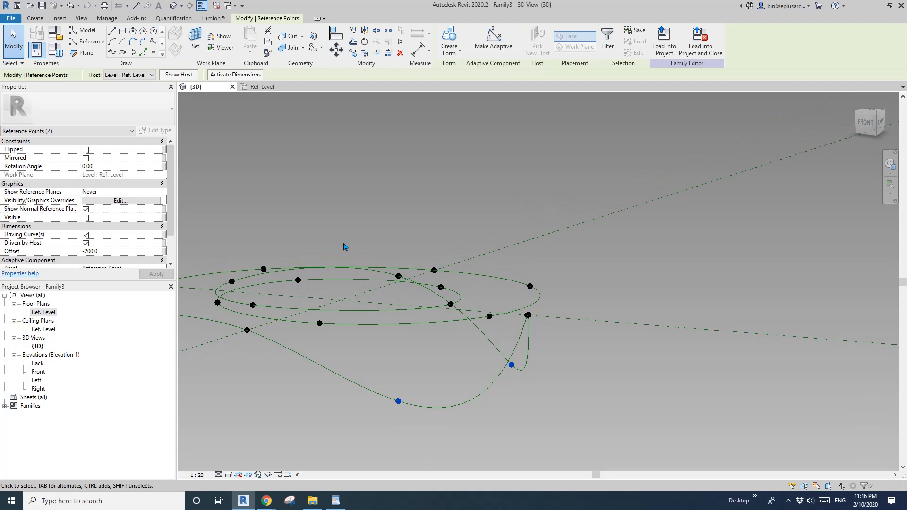
click(145, 251)
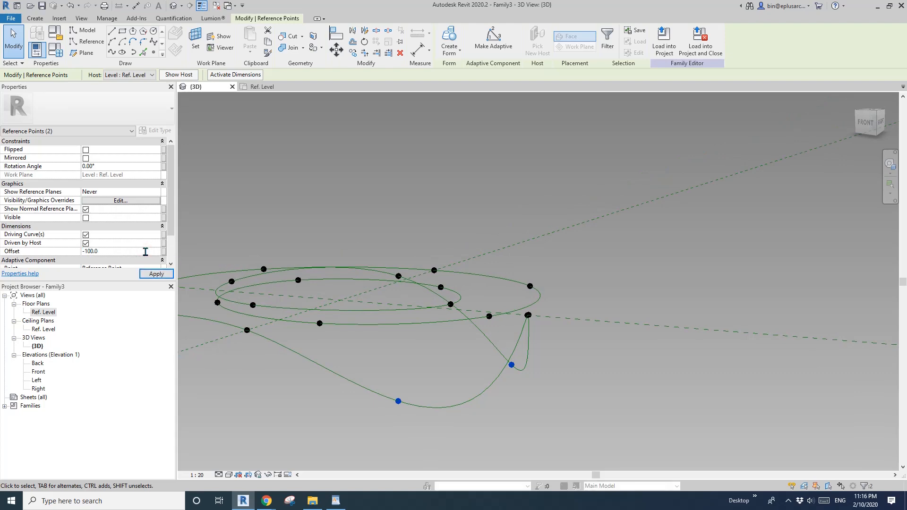
Set the offset of the second spline point from each end to -200.
scroll(380, 341, down, 1)
middle_drag(380, 341, 541, 268)
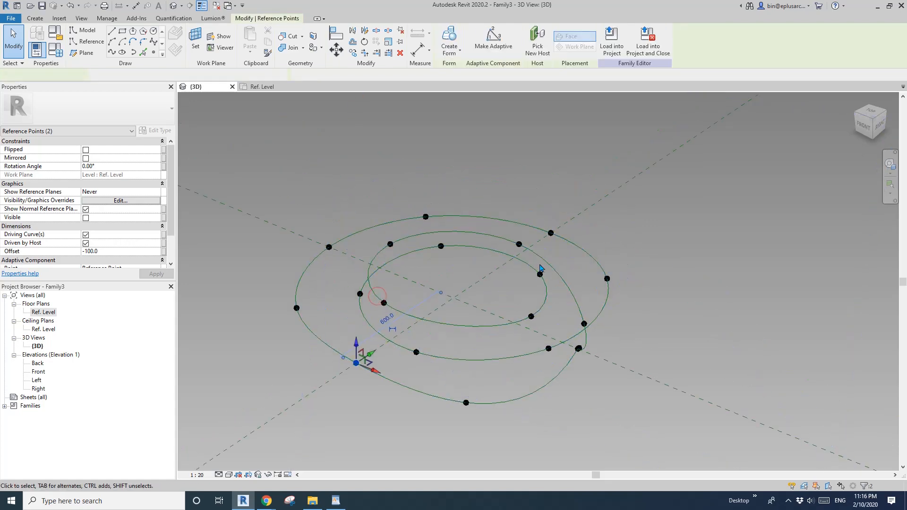
click(114, 254)
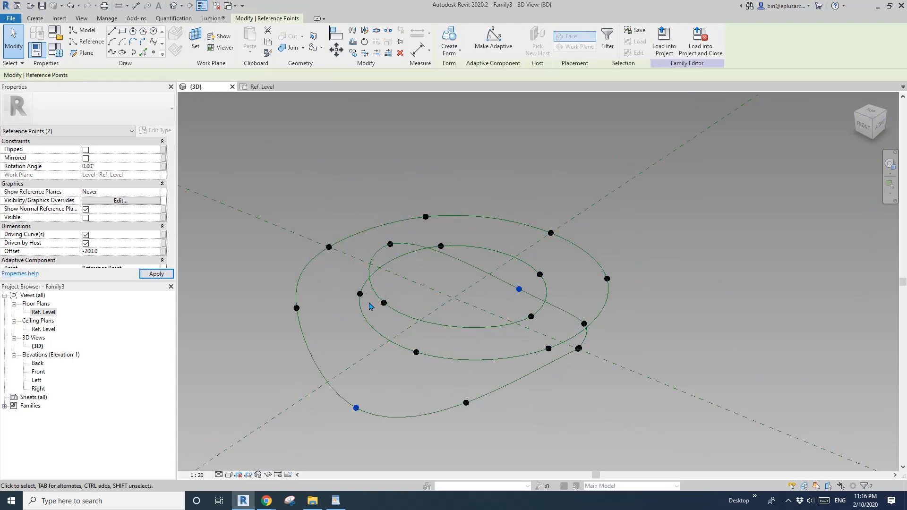
Set the offset of the third spline point from each end to -300.
drag(278, 294, 314, 322)
shift+middle_drag(476, 282, 419, 271)
ctrl+click(412, 251)
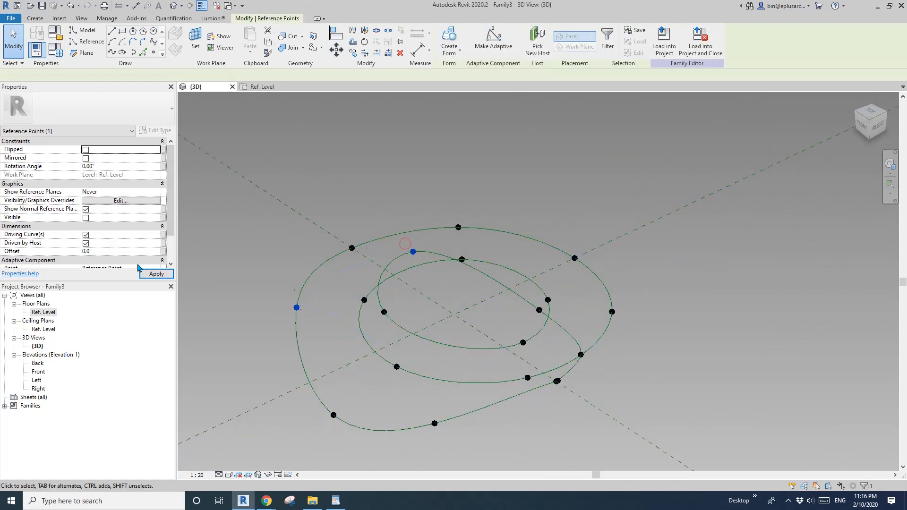
click(112, 251)
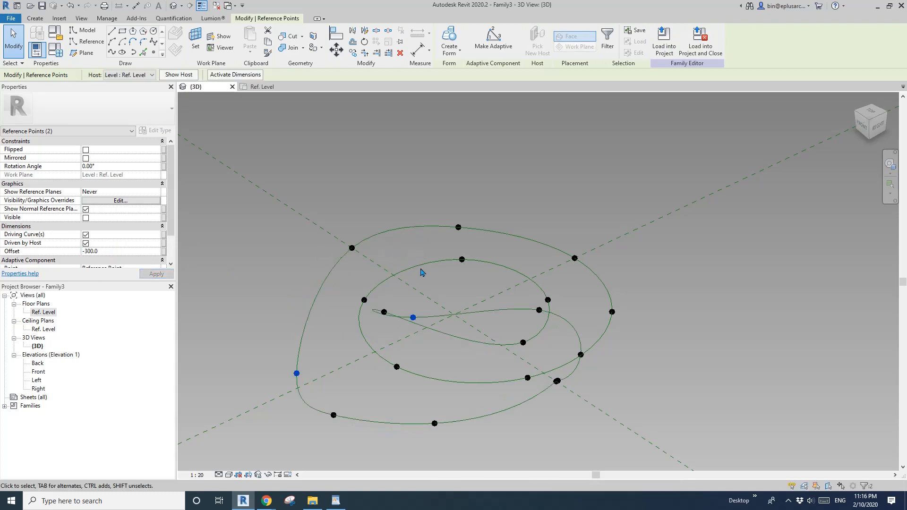
Set the offset of the fourth spline point from each end to -400.
shift+middle_drag(422, 269, 398, 304)
click(385, 314)
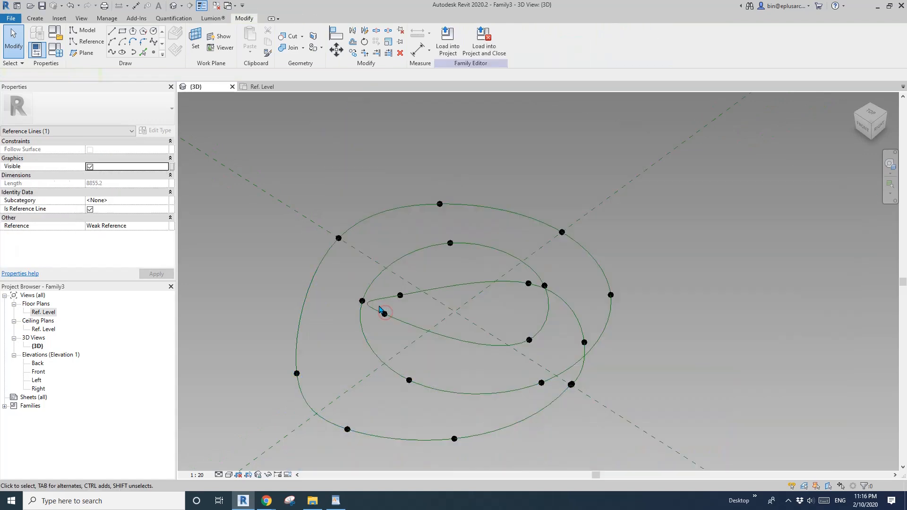
ctrl+click(339, 238)
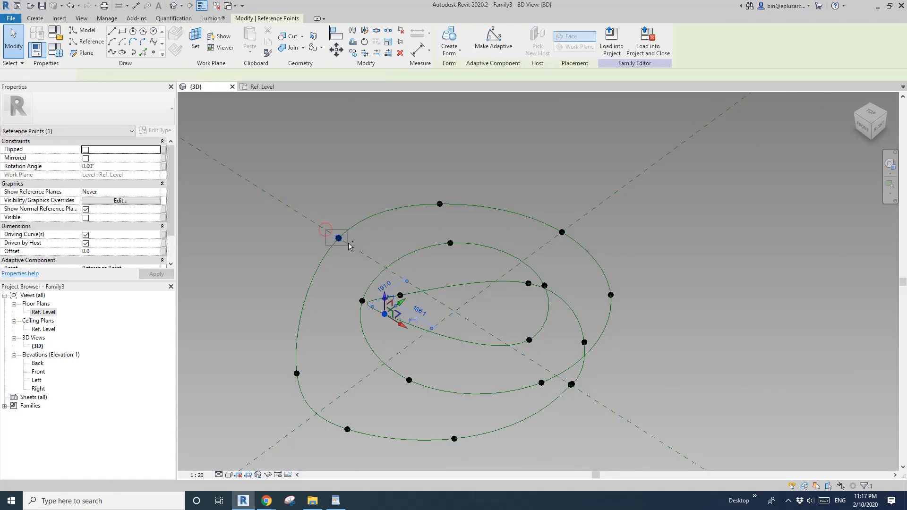
click(123, 251)
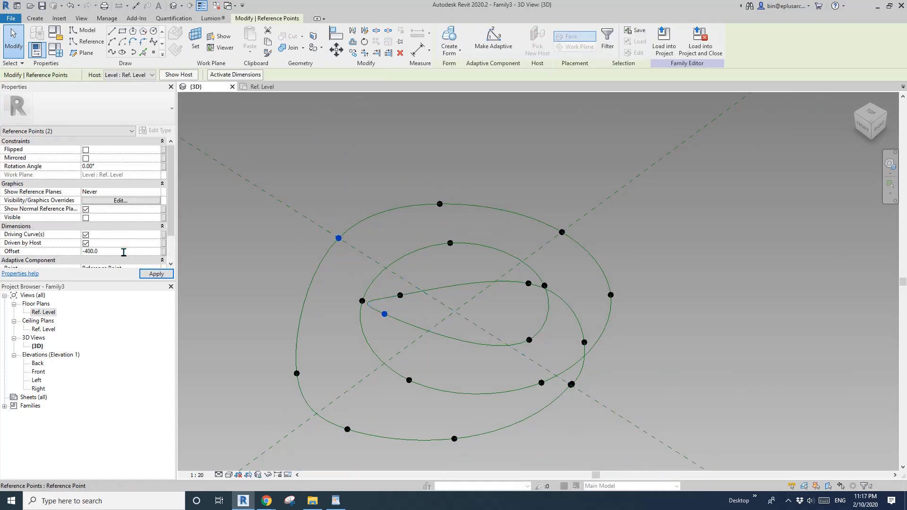
Set the offset of the fifth spline point from each end to -500.
middle_drag(389, 228, 377, 225)
click(402, 196)
drag(406, 186, 447, 220)
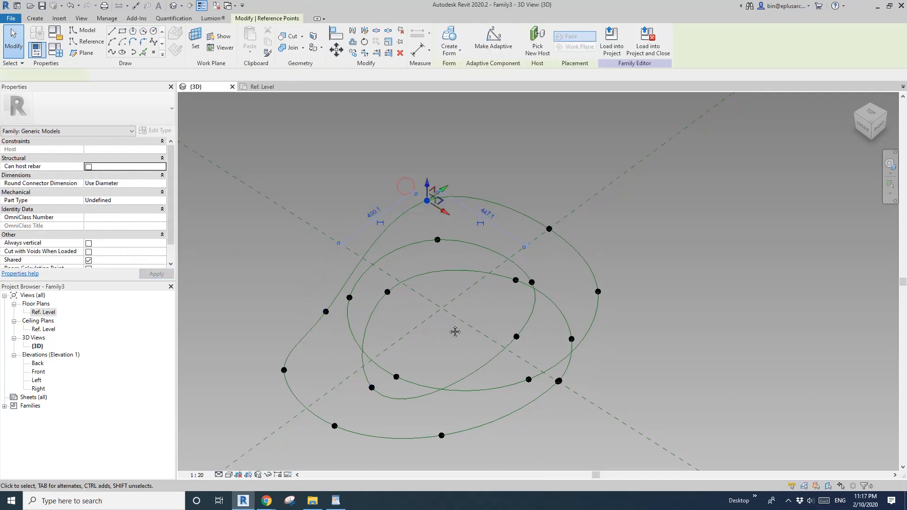
shift+middle_drag(455, 332, 423, 307)
ctrl+click(427, 284)
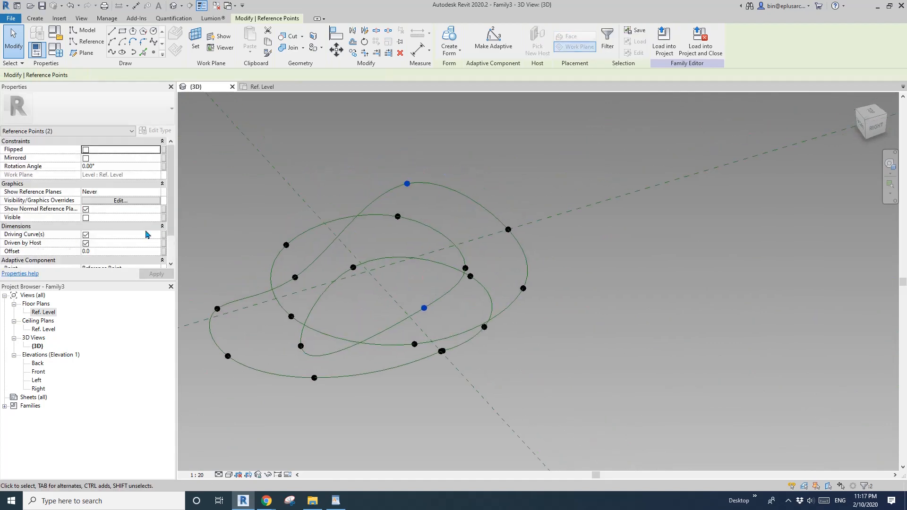
click(118, 252)
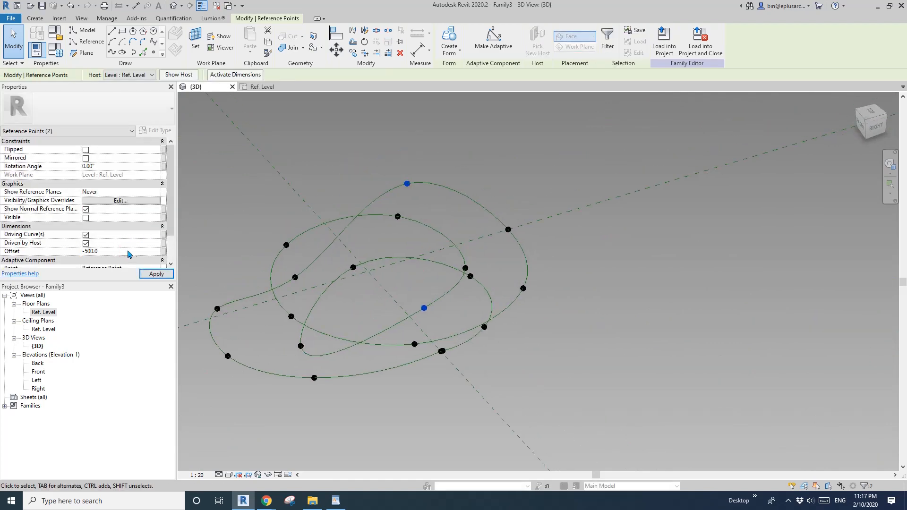
Set the offset of the sixth spline point from each end to -600.
shift+middle_drag(403, 270, 440, 267)
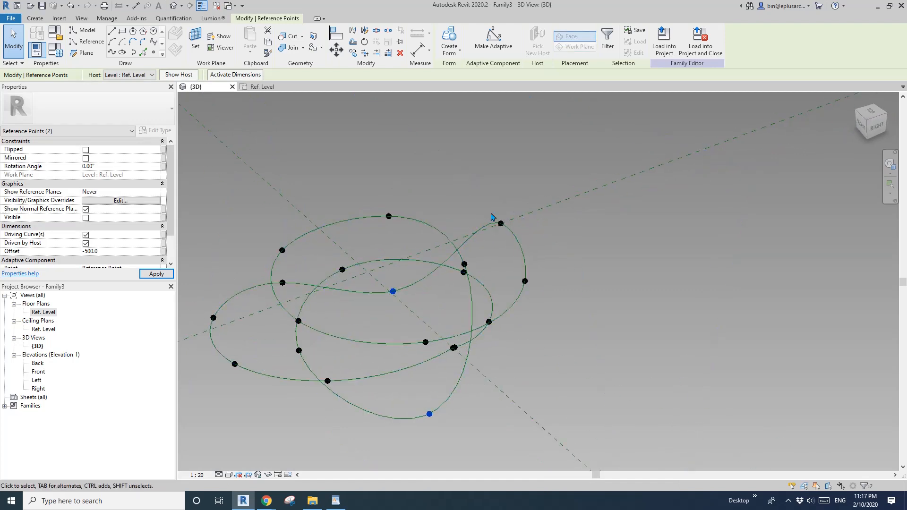
drag(487, 197, 510, 238)
shift+middle_drag(504, 239, 436, 244)
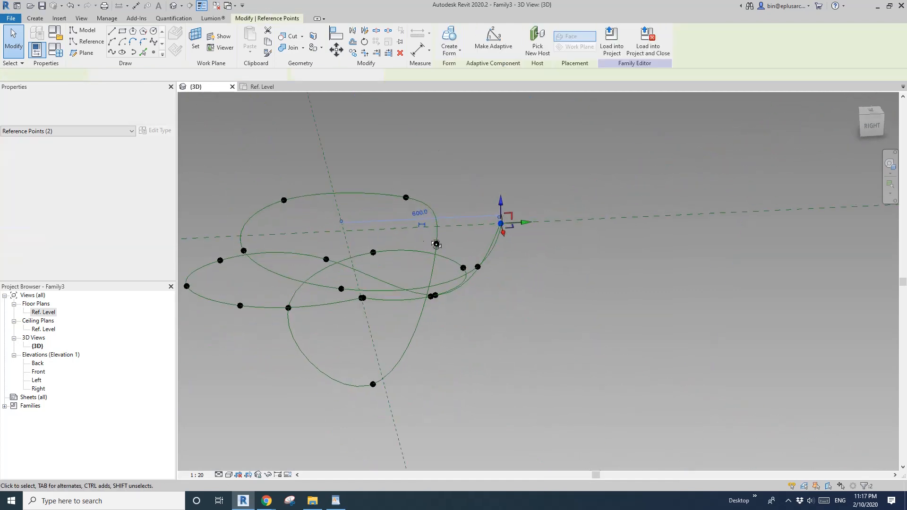
drag(420, 238, 445, 251)
ctrl+drag(494, 211, 512, 233)
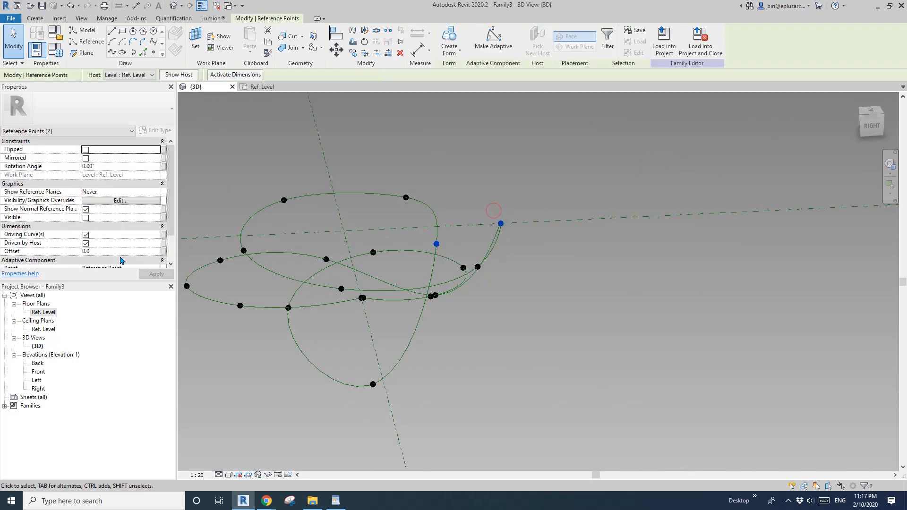
click(111, 252)
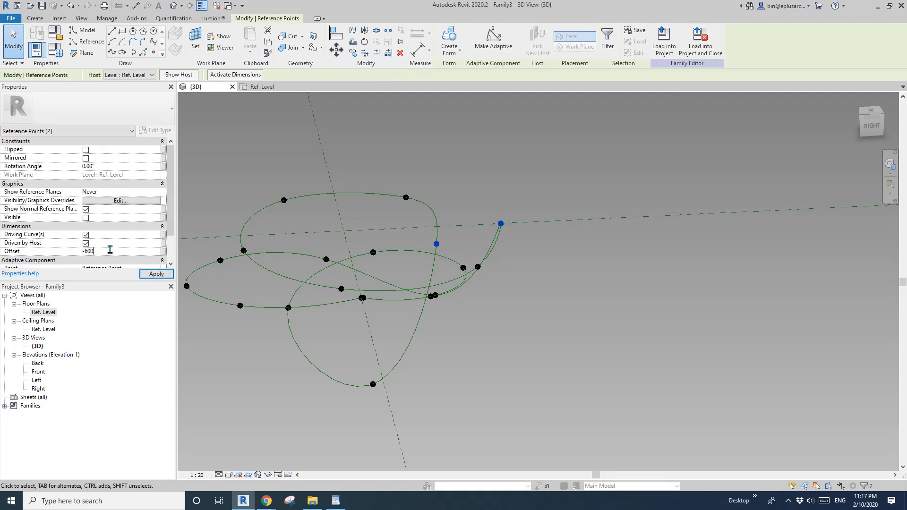
Set the offset of the seventh spline point from each end to -700.
shift+middle_drag(435, 249, 435, 194)
drag(419, 163, 456, 243)
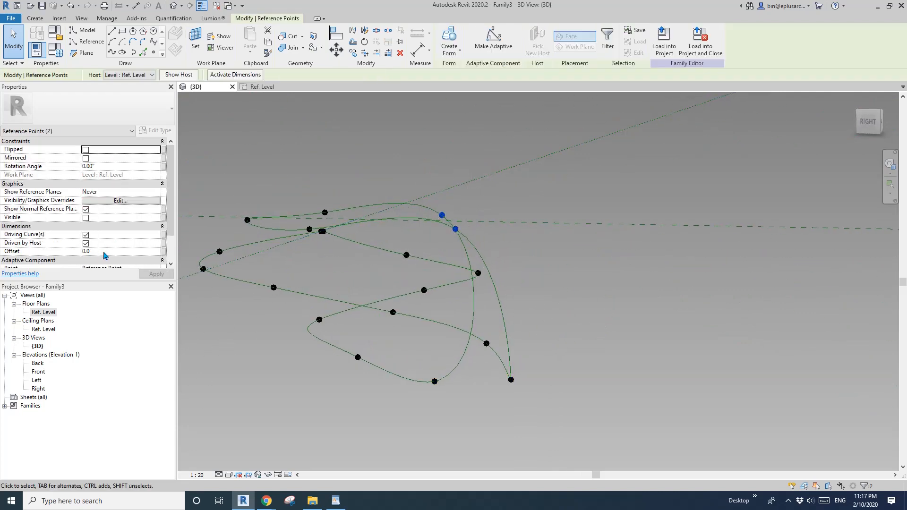
click(114, 251)
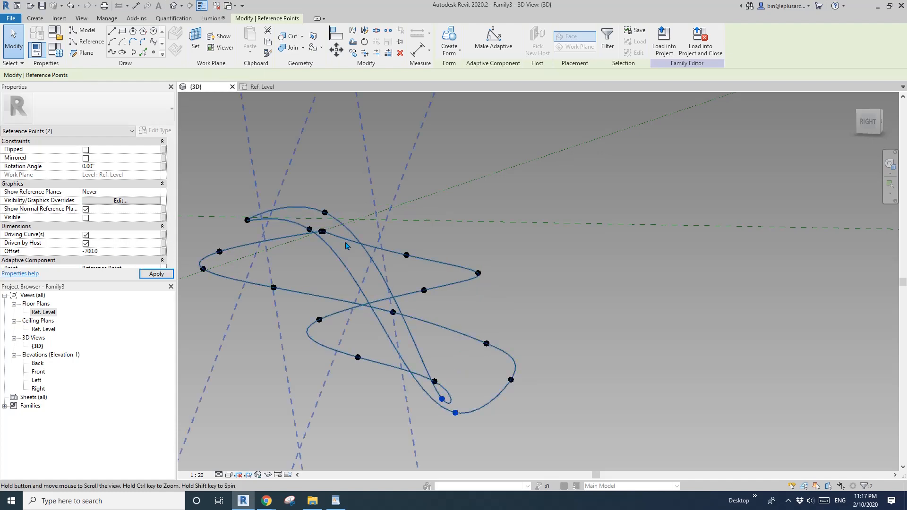
Set the offset of the eighth spline point from each end and of the single remaining middle point to -800.
mouse_move(348, 245)
shift+middle_down()
mouse_move(359, 271)
mouse_move(334, 265)
mouse_move(362, 254)
shift+middle_up()
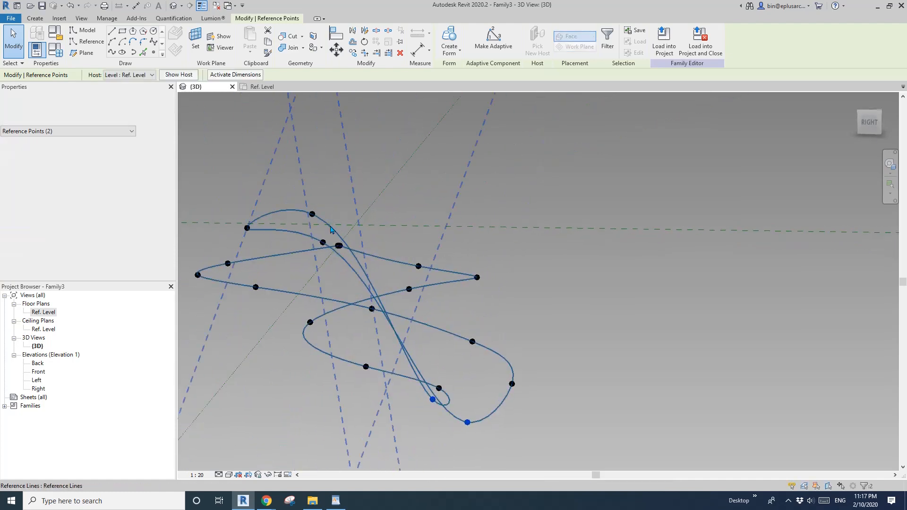
drag(294, 181, 330, 250)
click(112, 252)
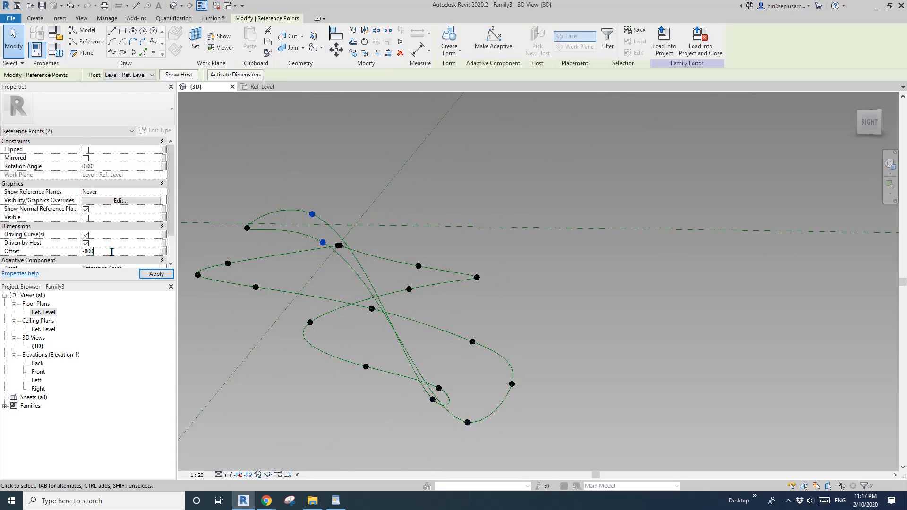
drag(235, 214, 259, 237)
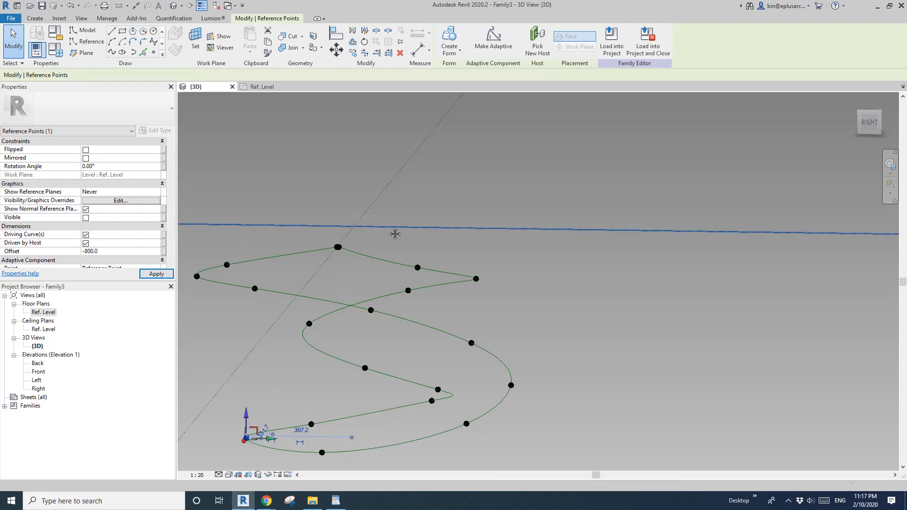
key(Escape)
Examine the lowered spline from several sides and close up in the front view.
scroll(385, 228, down, 2)
shift+middle_drag(391, 278, 402, 242)
shift+middle_drag(380, 257, 348, 282)
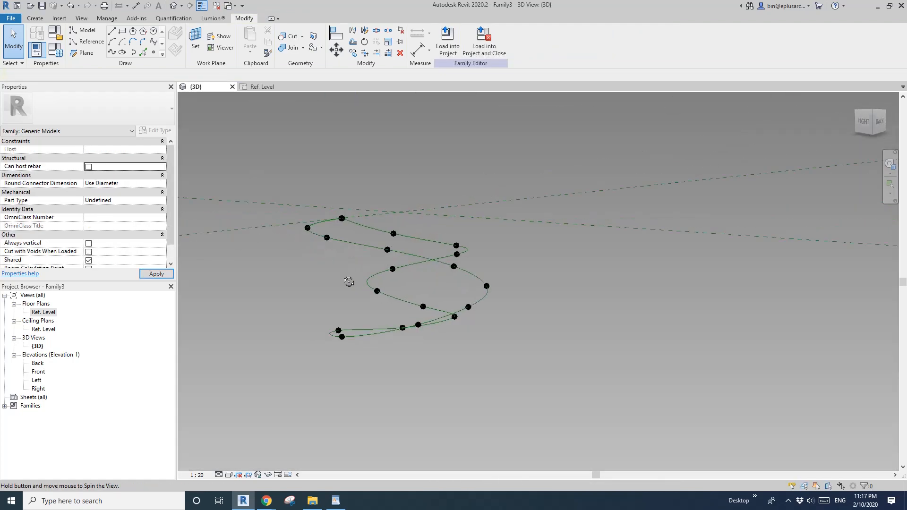
shift+middle_drag(243, 301, 515, 293)
click(867, 134)
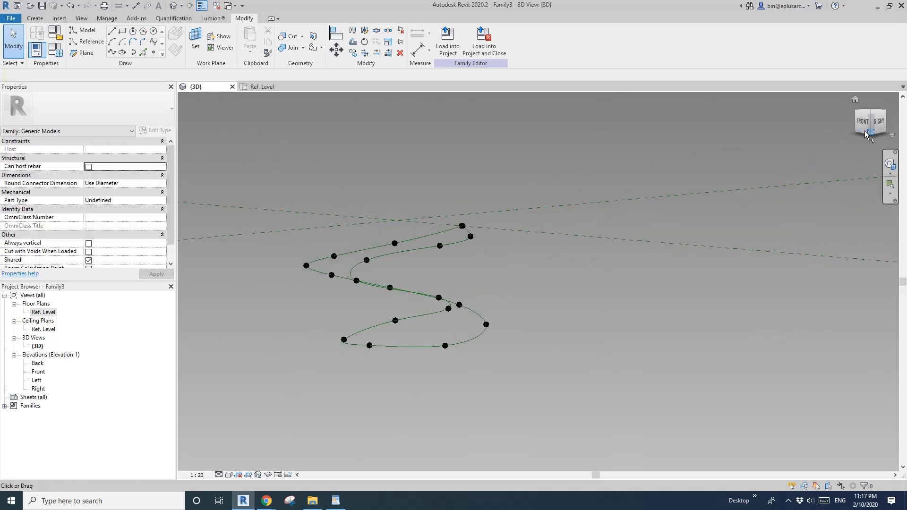
click(863, 123)
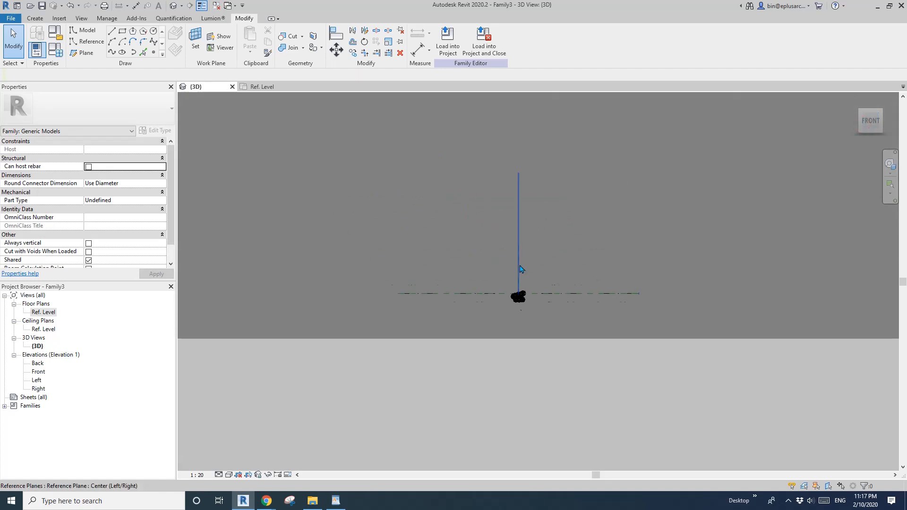
scroll(563, 326, up, 10)
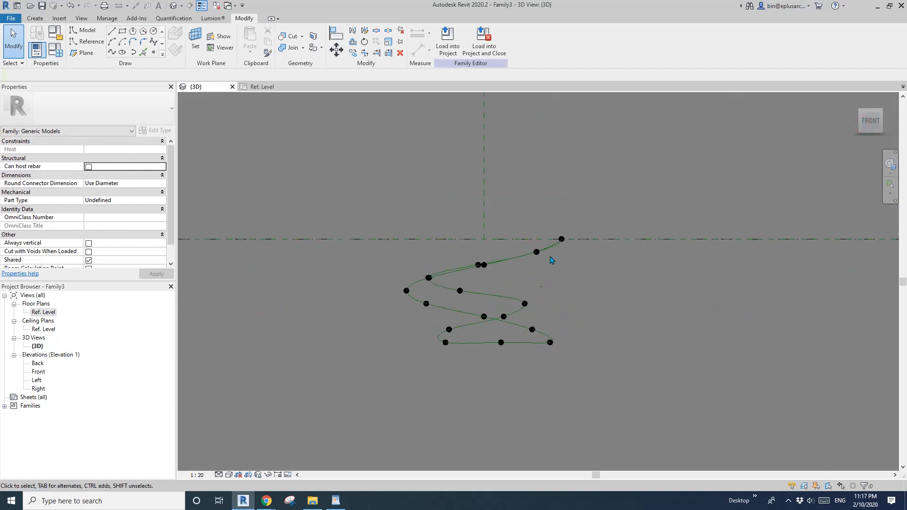
Raise the first lowered spline point next to each end to an offset of -70 in the front view.
scroll(508, 210, down, 2)
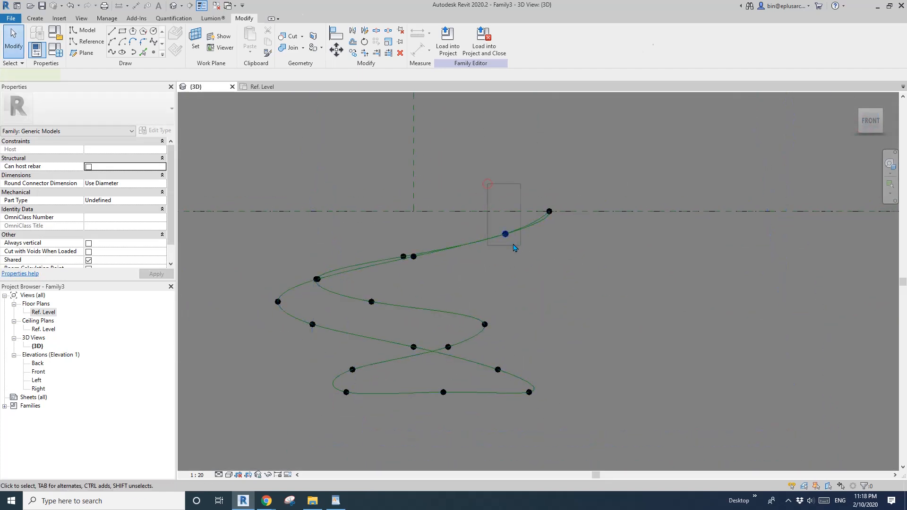
drag(515, 248, 516, 249)
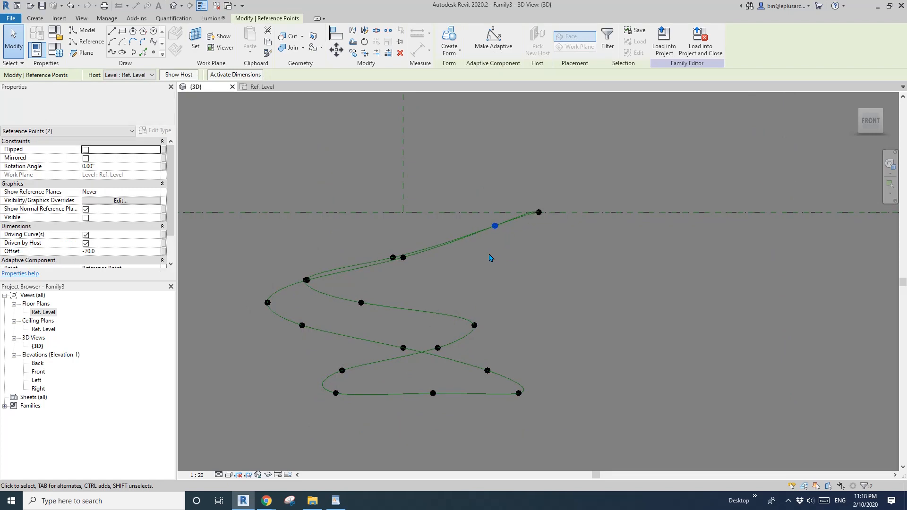
scroll(466, 314, up, 2)
Nudge the second lowered spline point from each end slightly upward and raise the third pair to an offset of -265.
drag(381, 207, 434, 242)
middle_drag(434, 237, 460, 229)
drag(284, 229, 347, 271)
middle_drag(359, 262, 382, 255)
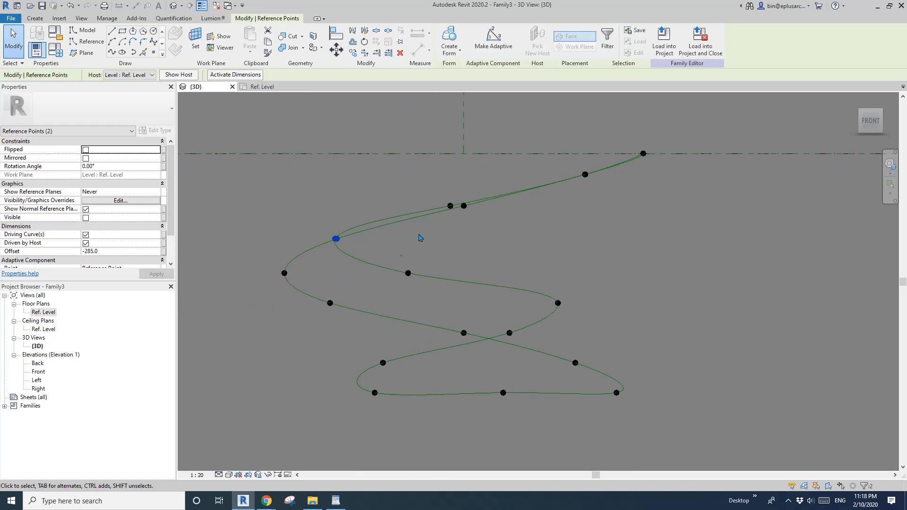
Nudge the fourth lowered spline point from each end upward, closer to the height of the third pair.
drag(250, 245, 440, 295)
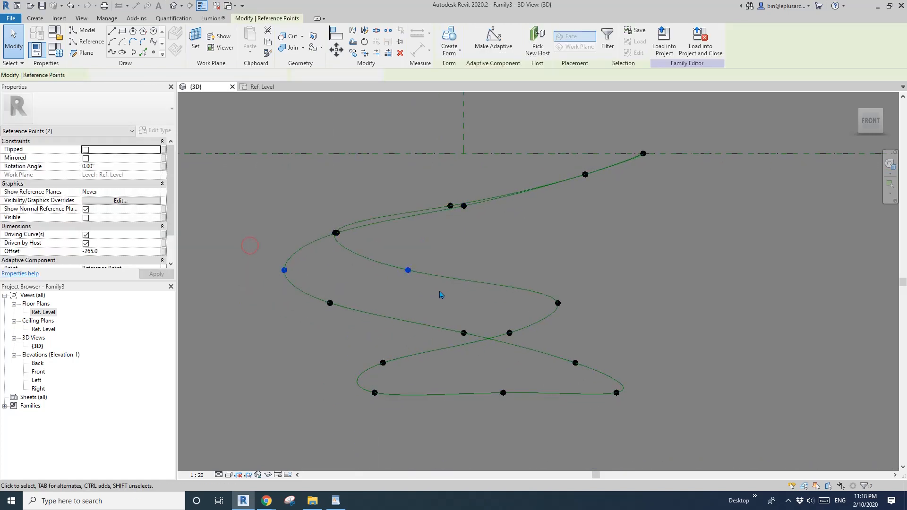
key(Up)
key(Up)
key(Up)
key(Up)
key(Up)
key(Up)
key(Up)
key(Up)
Raise the left-hand point of the fifth lowered pair, closer to the height of the fourth pair.
drag(319, 277, 399, 318)
key(Up)
key(Up)
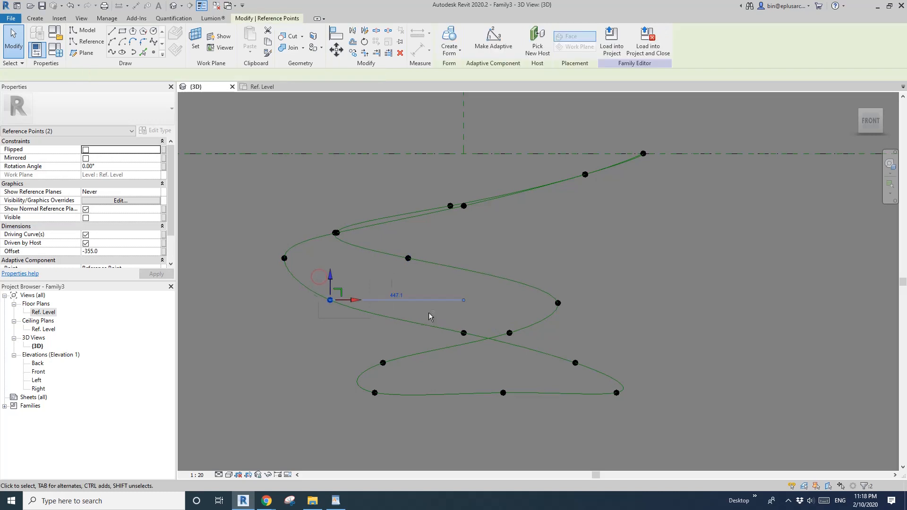
key(Up)
key(Up)
key(Up)
key(Up)
key(Up)
key(Up)
key(Up)
key(Up)
key(Up)
key(Up)
Raise the right-hand point of the fifth lowered pair to an offset of -450.
drag(531, 260, 580, 315)
key(Up)
key(Up)
key(Up)
key(Up)
key(Up)
key(Up)
key(Up)
key(Up)
key(Up)
key(Up)
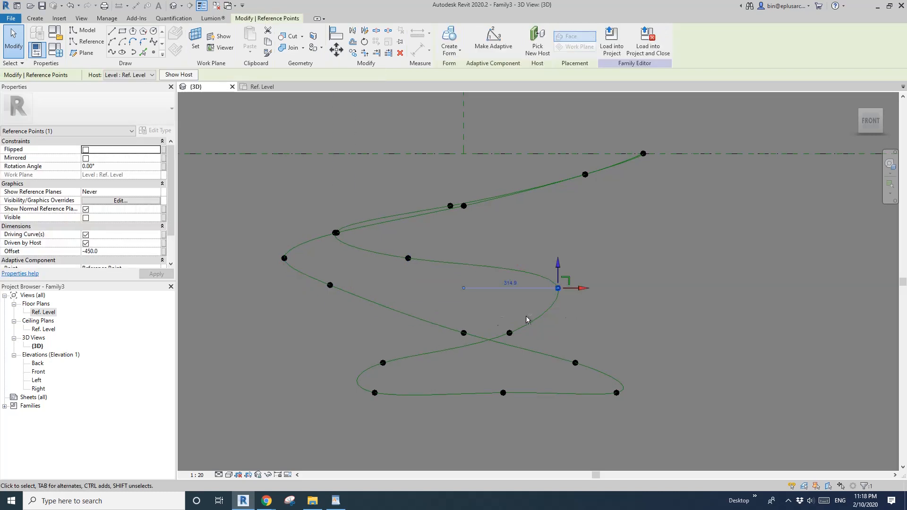
Raise the two sixth-pair spline points near the lower curve crossing to an offset of -485.
drag(450, 305, 518, 345)
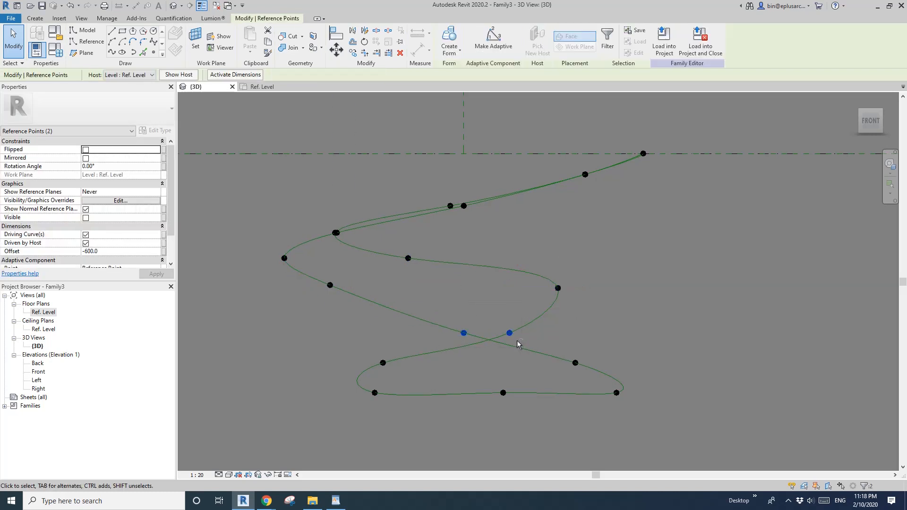
key(Up)
key(Up)
key(Up)
key(Up)
key(Up)
key(Up)
key(Up)
key(Up)
key(Up)
key(Up)
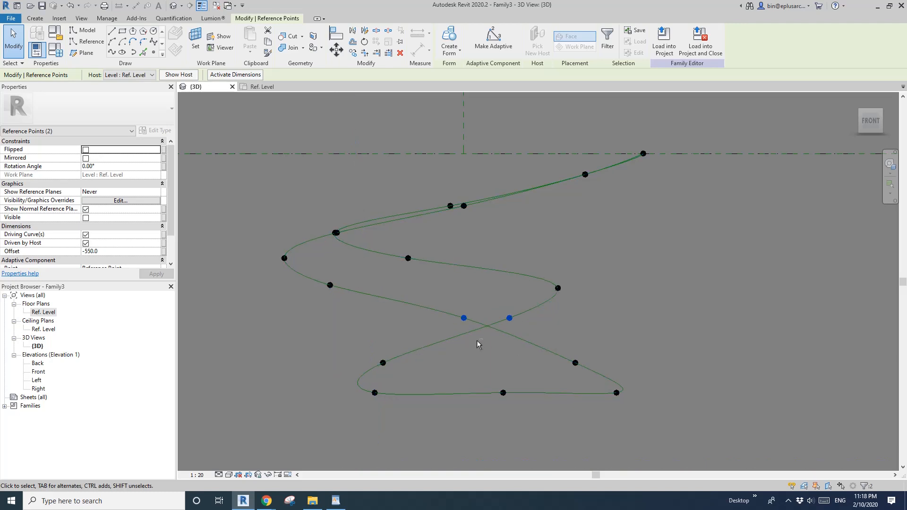
key(Up)
key(Up)
key(Up)
key(Up)
key(Up)
key(Up)
key(Up)
key(Up)
key(Up)
key(Up)
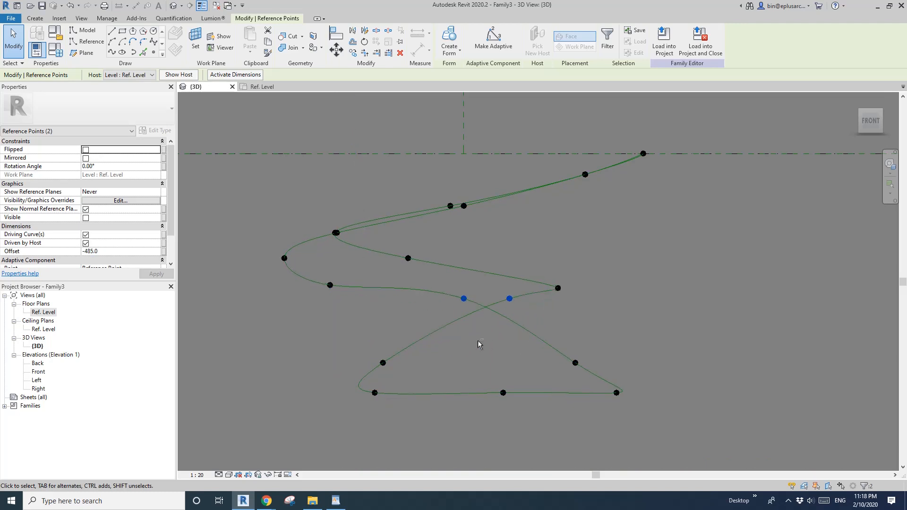
Raise the two left-hand points of the lowest loop together until the lower one takes the upper one's former height.
drag(340, 342, 430, 409)
key(Up)
key(Up)
key(Up)
key(Up)
key(Up)
key(Up)
key(Up)
key(Up)
key(Up)
key(Up)
key(Up)
key(Up)
key(Up)
key(Up)
key(Up)
key(Up)
key(Up)
key(Up)
key(Up)
key(Up)
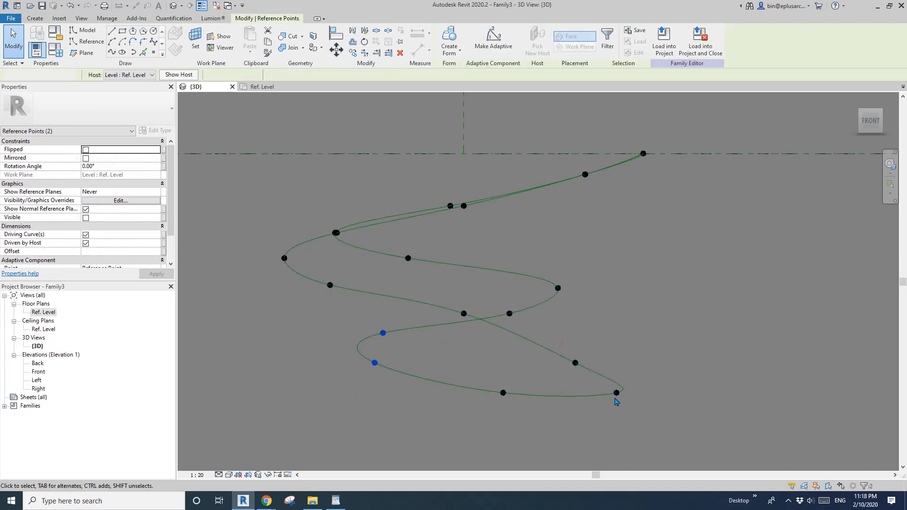
Raise the two right-hand points of the lowest loop together to match the heights of the left-hand points.
drag(563, 336, 633, 405)
key(Up)
key(Up)
key(Up)
key(Up)
key(Up)
key(Up)
key(Up)
key(Up)
key(Up)
key(Up)
Nudge the single lowest middle point slightly upward and set the inner point of the fourth pair to an offset of -345.
drag(461, 367, 540, 402)
key(Up)
key(Up)
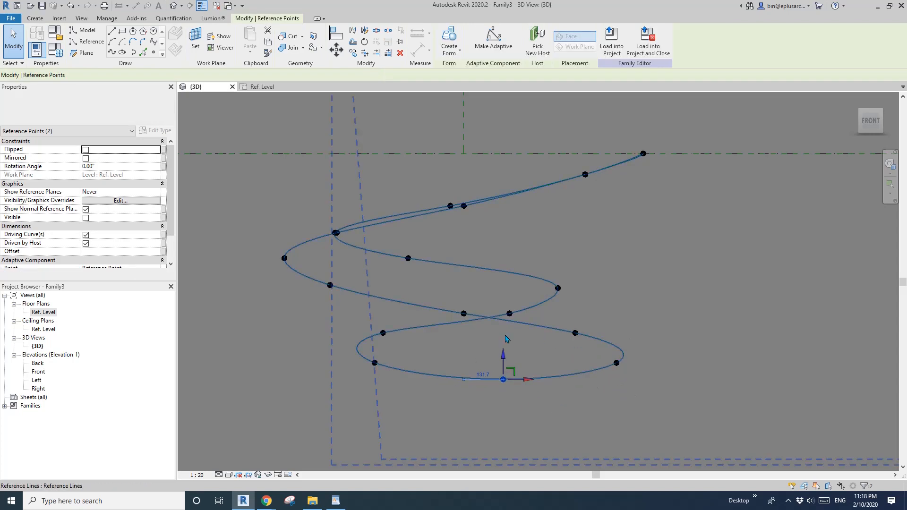
middle_drag(397, 254, 392, 267)
drag(399, 258, 434, 280)
middle_drag(436, 278, 432, 279)
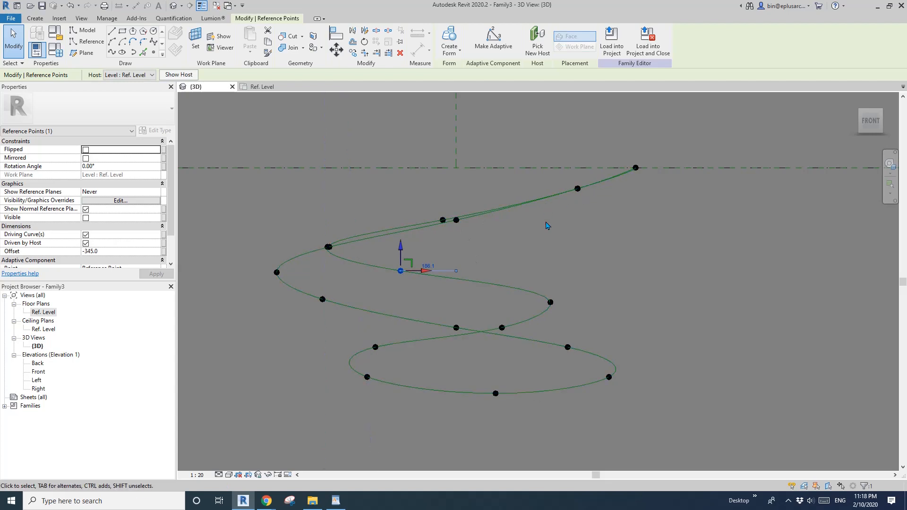
Orbit around the spline and compare its shape with the Organic Lighting reference photo in WordPad, returning to Revit.
shift+middle_drag(587, 194, 444, 246)
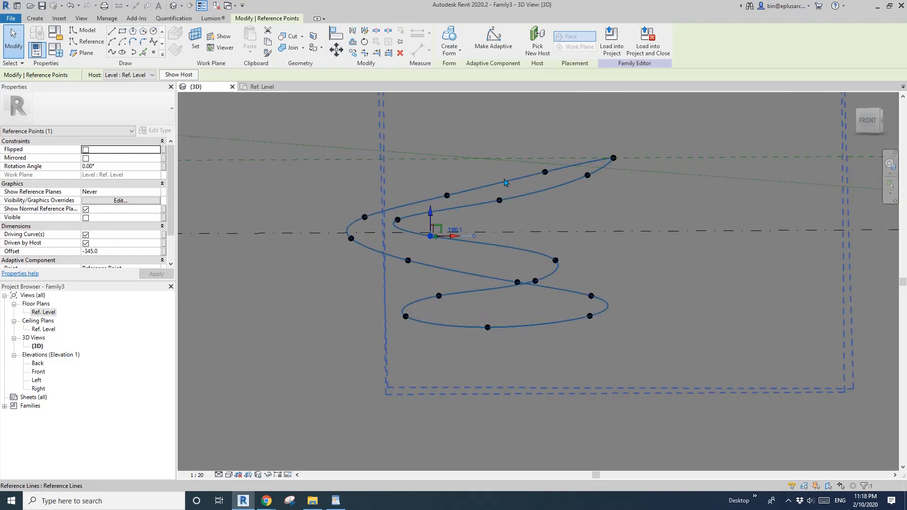
click(335, 501)
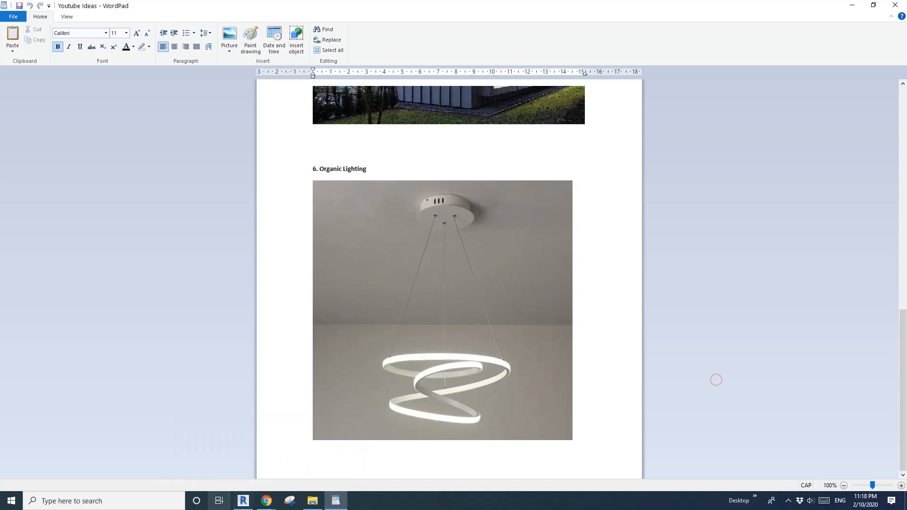
click(243, 501)
shift+middle_drag(478, 276, 614, 264)
In the front view, raise the first lowered spline point next to each end to an offset of -5.
click(868, 122)
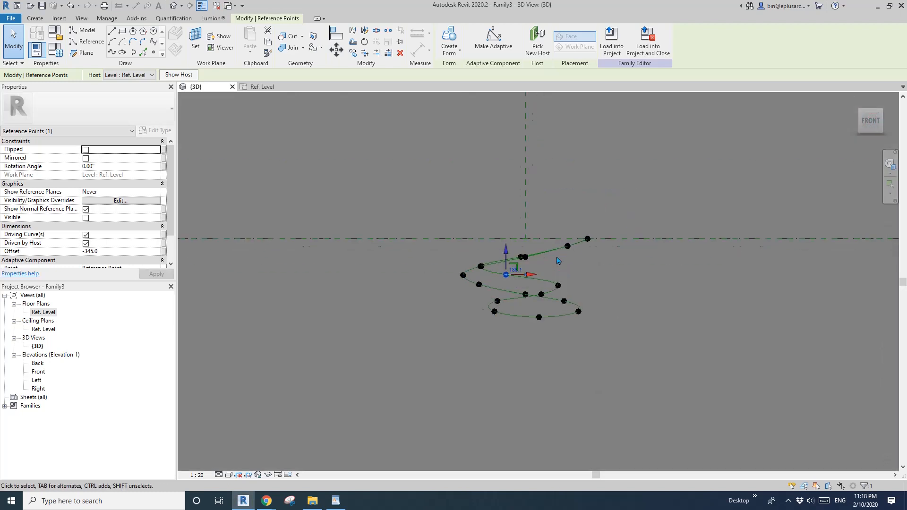
scroll(557, 257, up, 3)
drag(552, 180, 594, 245)
middle_drag(594, 245, 559, 258)
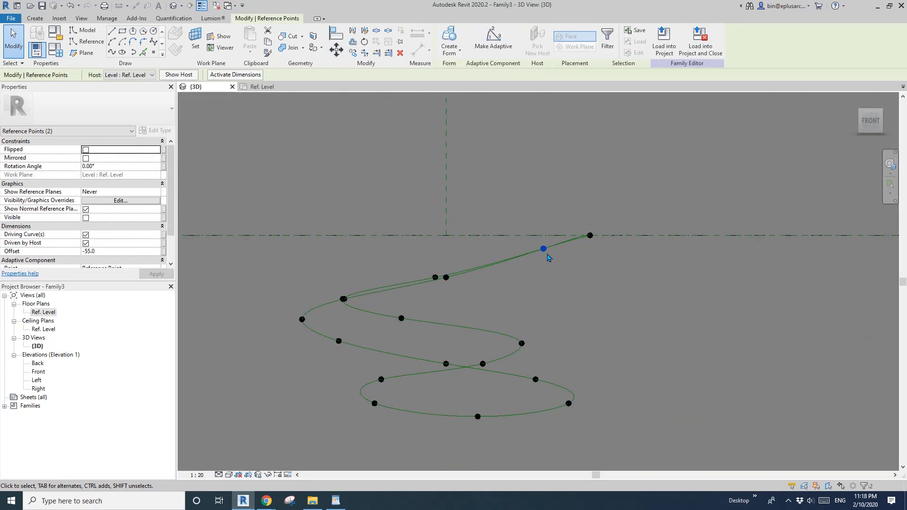
key(Up)
key(Up)
key(Up)
key(Up)
key(Up)
key(Up)
key(Up)
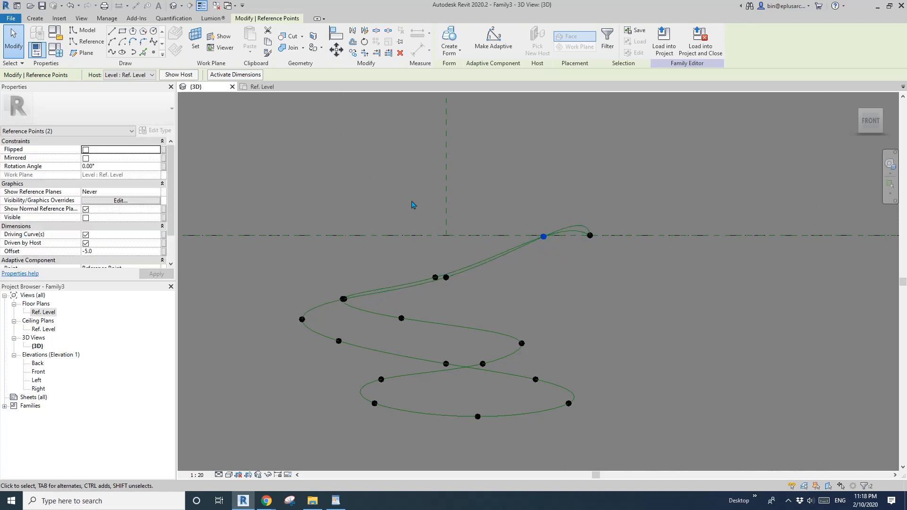
Raise the second lowered spline point from each end to an offset of -25.
drag(411, 200, 479, 298)
key(Up)
key(Up)
key(Up)
key(Up)
key(Up)
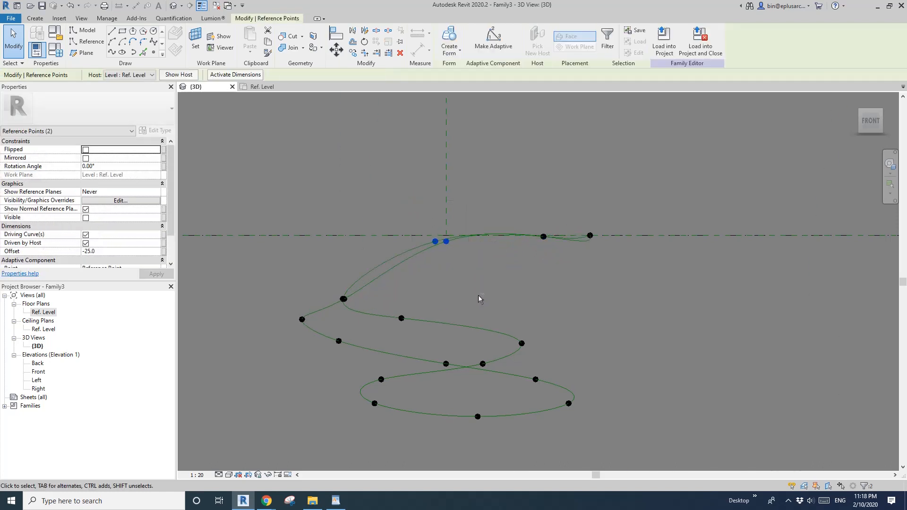
Raise the remaining 13 lower spline points together until the highest of them sit just below the second pair.
drag(257, 274, 604, 448)
key(Up)
key(Up)
key(Up)
key(Up)
key(Up)
key(Up)
key(Up)
key(Up)
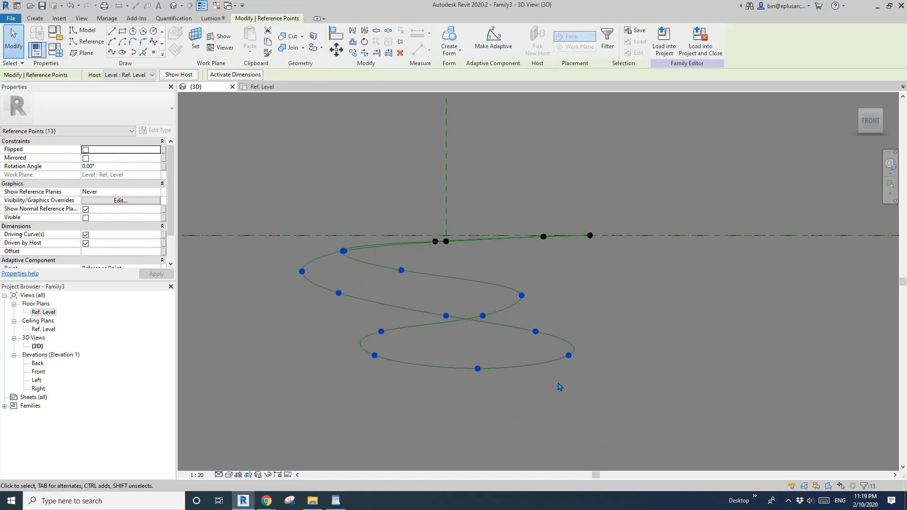
click(500, 263)
Examine the adjusted spline from several angles and close up where its two ends meet.
shift+middle_drag(523, 280, 542, 238)
shift+middle_drag(494, 260, 284, 313)
shift+middle_drag(374, 315, 397, 359)
scroll(589, 320, up, 3)
shift+middle_drag(589, 320, 439, 369)
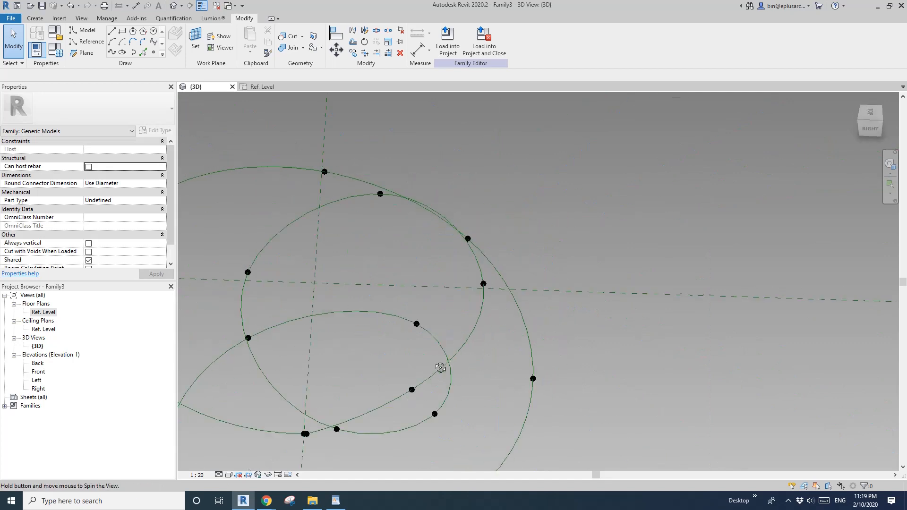
middle_drag(305, 438, 451, 293)
scroll(449, 297, up, 4)
scroll(474, 310, down, 1)
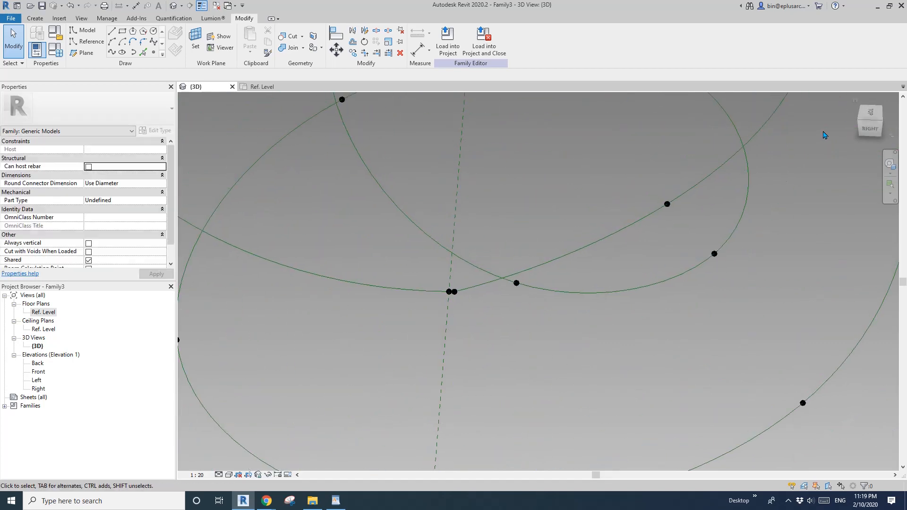
In the top view, move the -5 offset point beside the spline ends outward to about 357 right of the vertical reference plane.
click(873, 113)
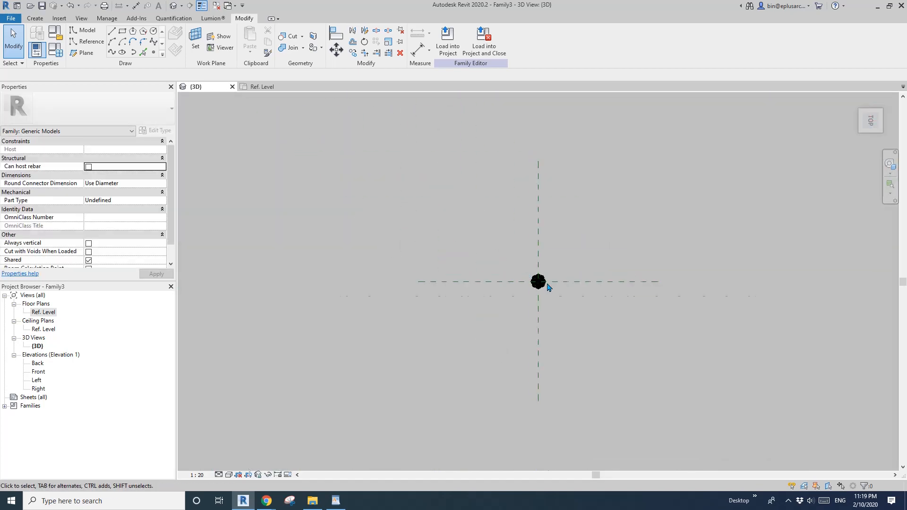
scroll(524, 305, up, 8)
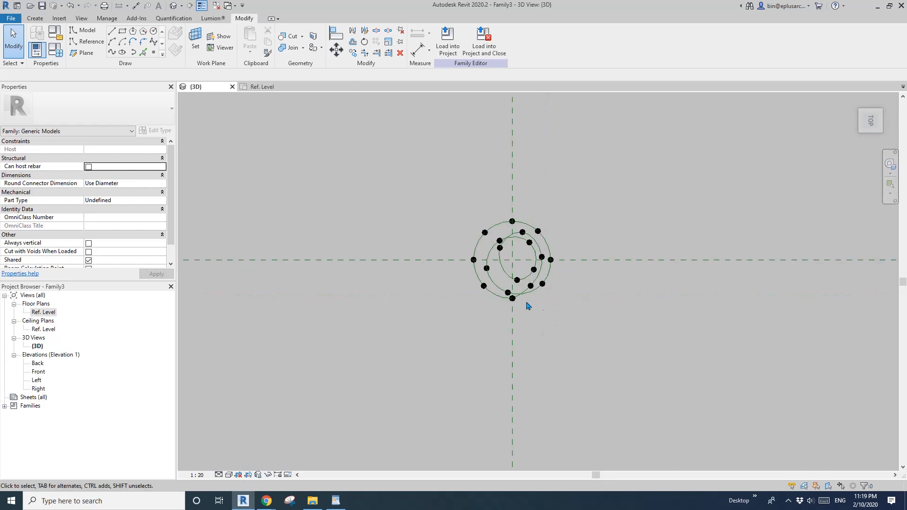
middle_drag(501, 308, 489, 337)
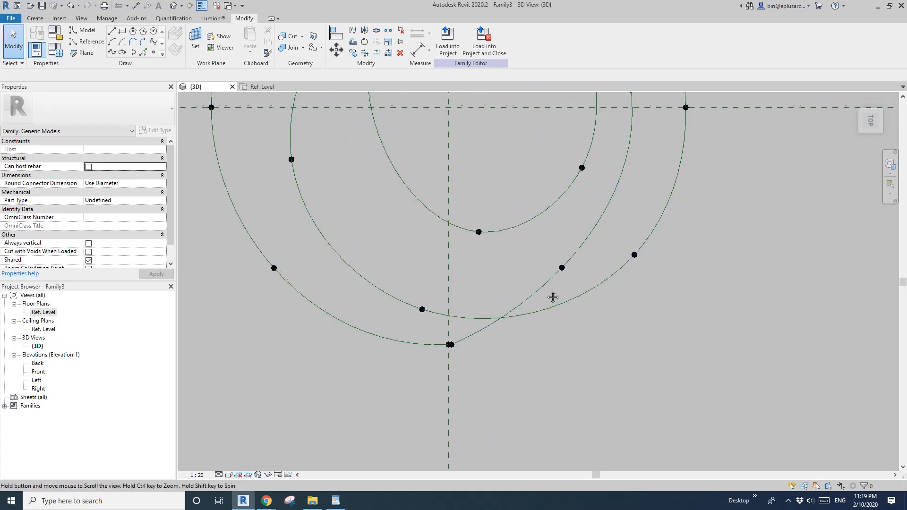
scroll(454, 345, up, 2)
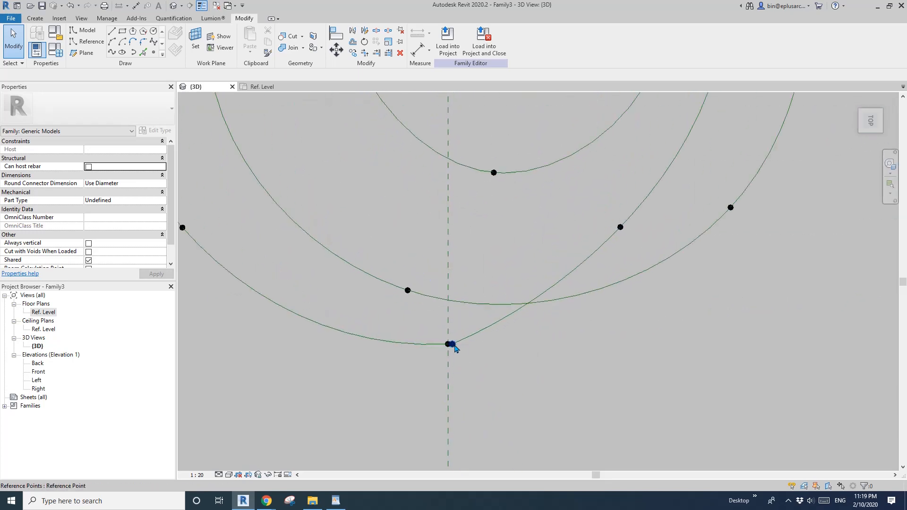
click(613, 233)
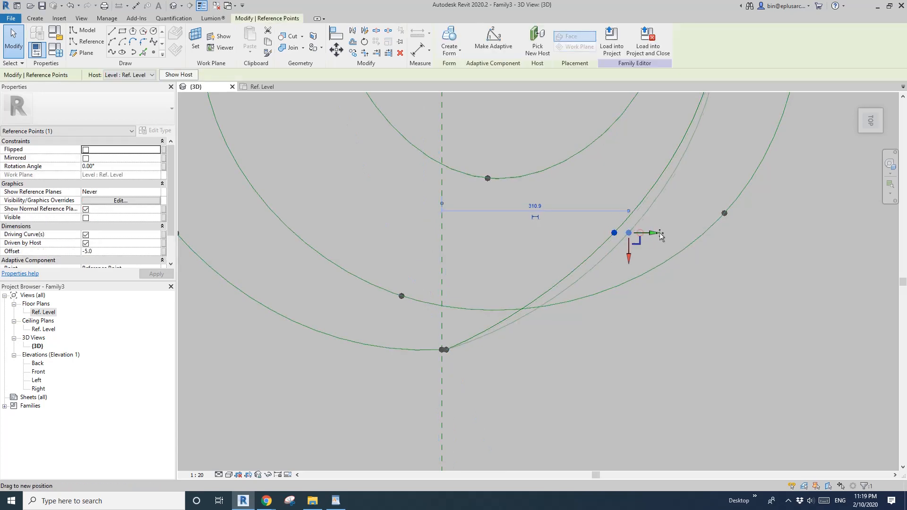
drag(678, 236, 687, 236)
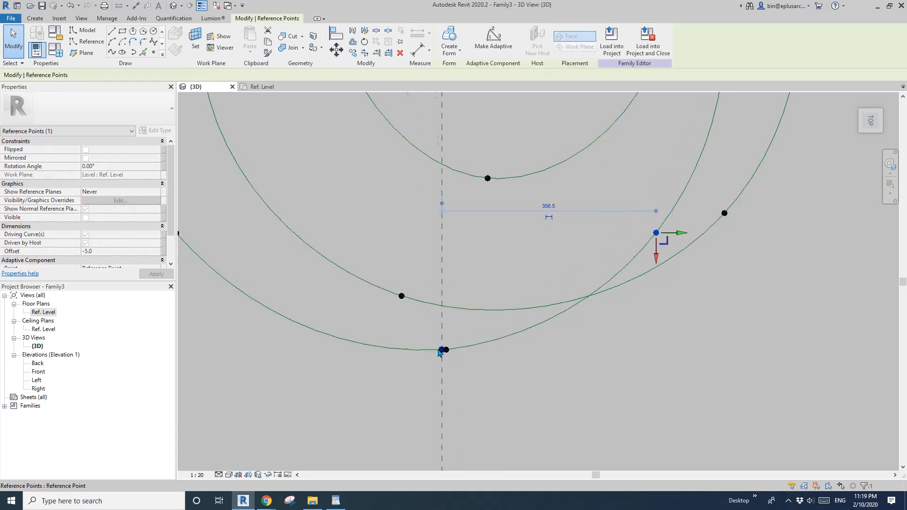
Select the spline's two neighbouring end points and check how smoothly the outer ring runs past them.
scroll(488, 343, down, 2)
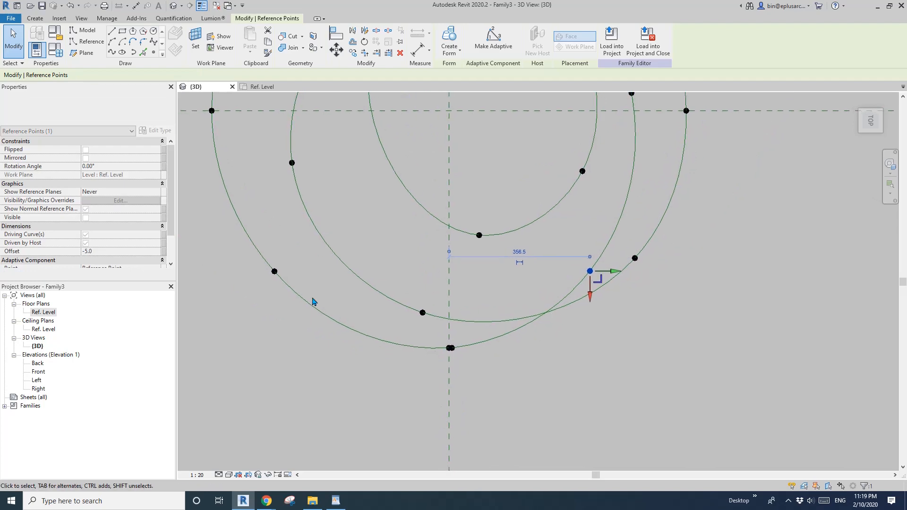
scroll(450, 348, up, 2)
drag(431, 337, 480, 359)
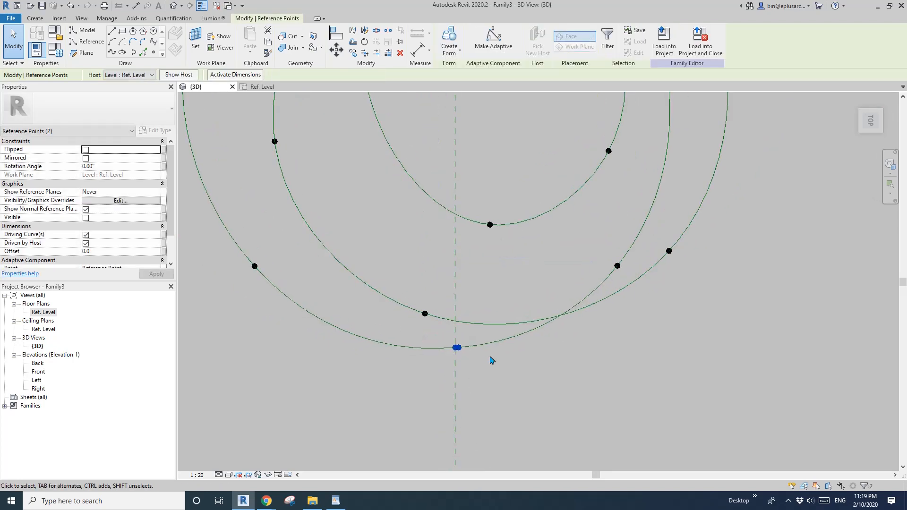
scroll(488, 361, down, 3)
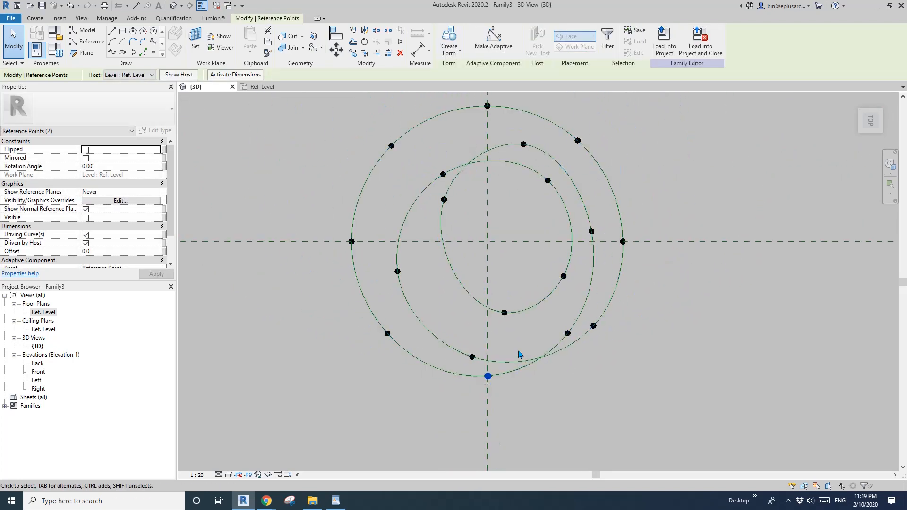
Shift the innermost loop's lowest point to about 225 below and 36 right of the reference planes, and its right-hand neighbour to about 113 below.
middle_drag(487, 343, 485, 350)
drag(457, 329, 475, 357)
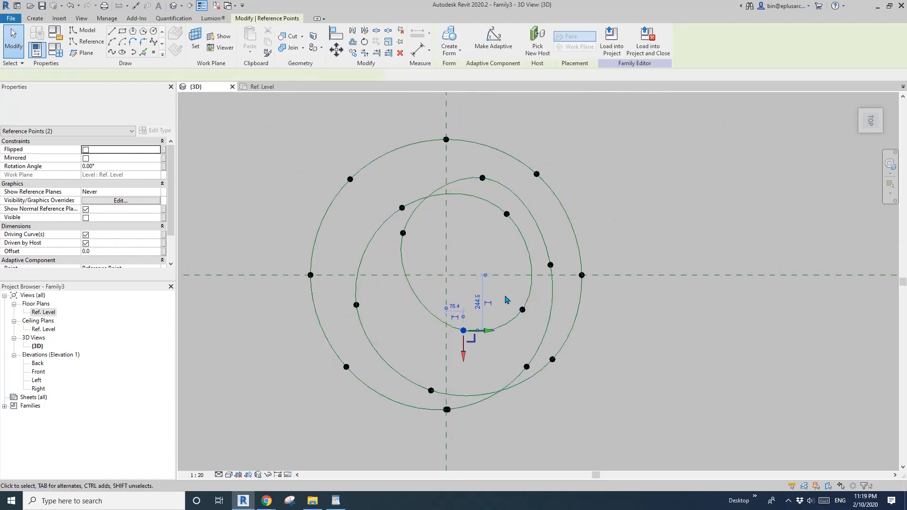
middle_drag(510, 298, 507, 303)
drag(509, 302, 536, 325)
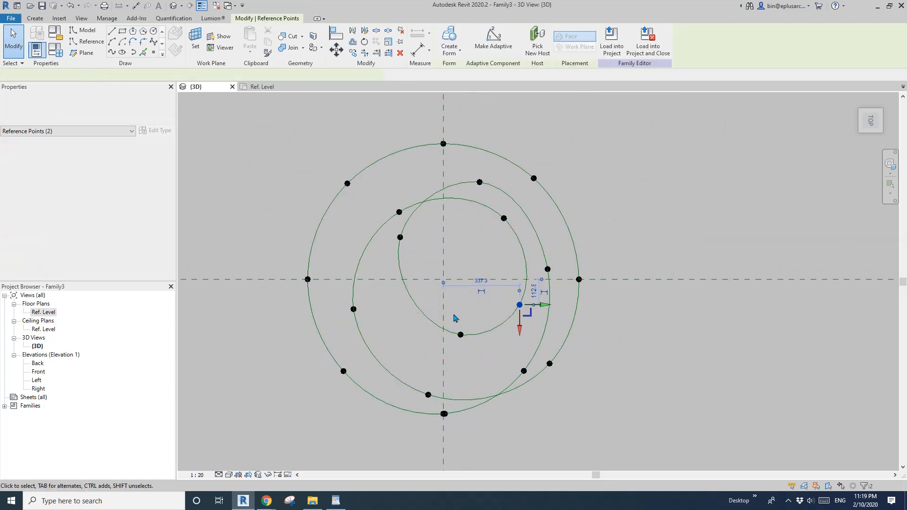
drag(455, 319, 482, 348)
scroll(504, 344, down, 2)
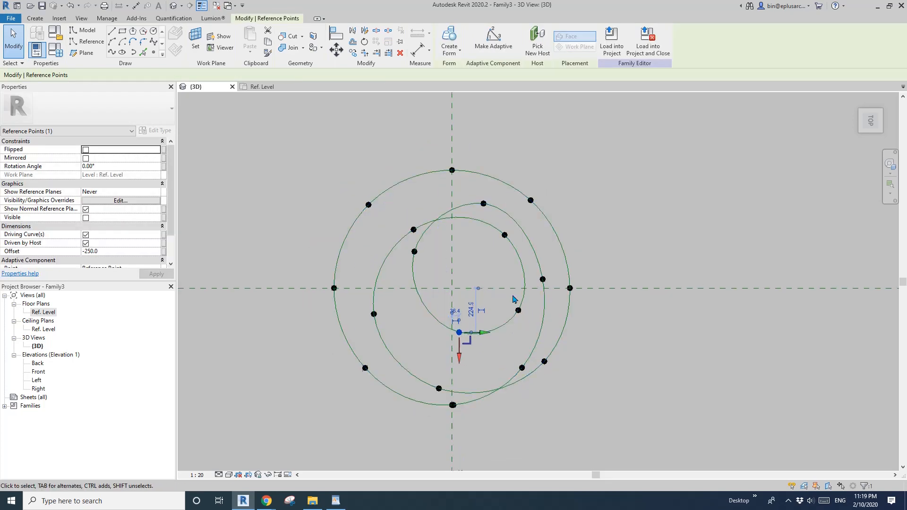
Move the upper inner spline point with the -65 offset down to about 390 above the horizontal reference plane.
drag(474, 212, 506, 240)
key(Down)
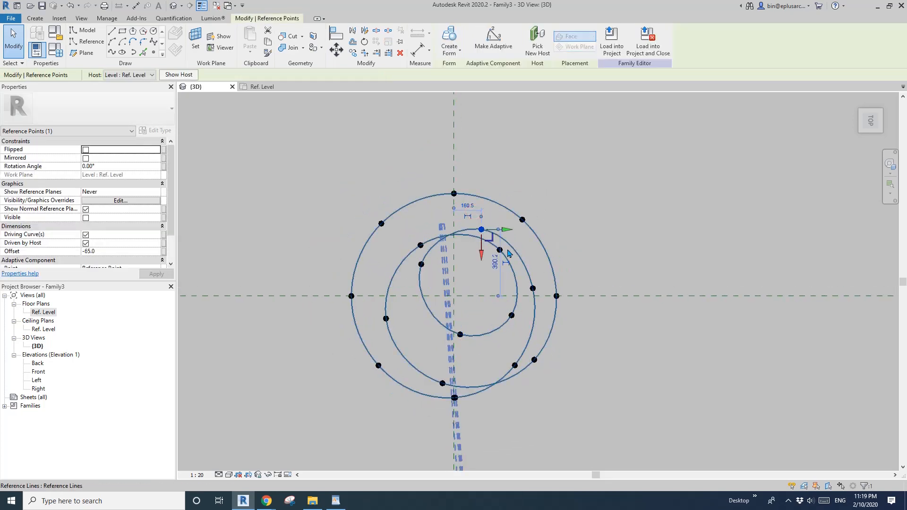
middle_drag(409, 321, 403, 308)
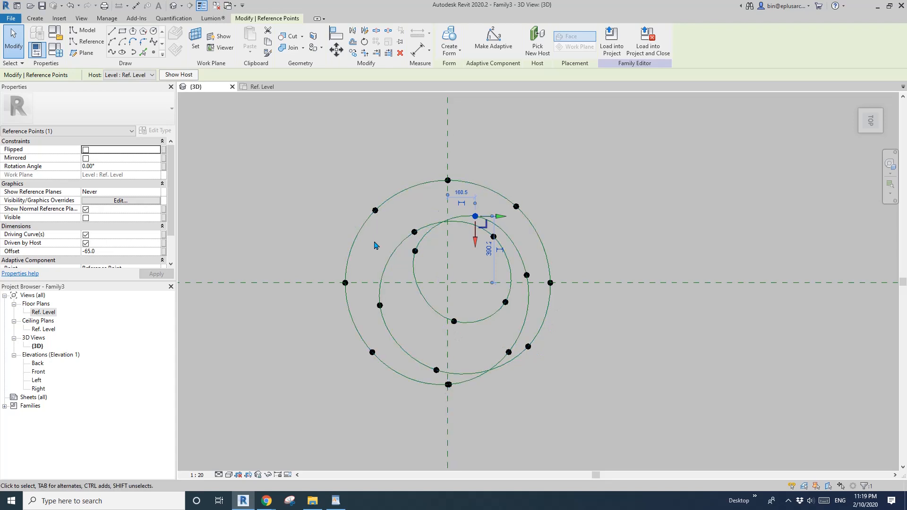
Return to the default 3D view and examine the shape of all the spline's loops from an oblique angle.
middle_drag(490, 327, 475, 302)
click(493, 373)
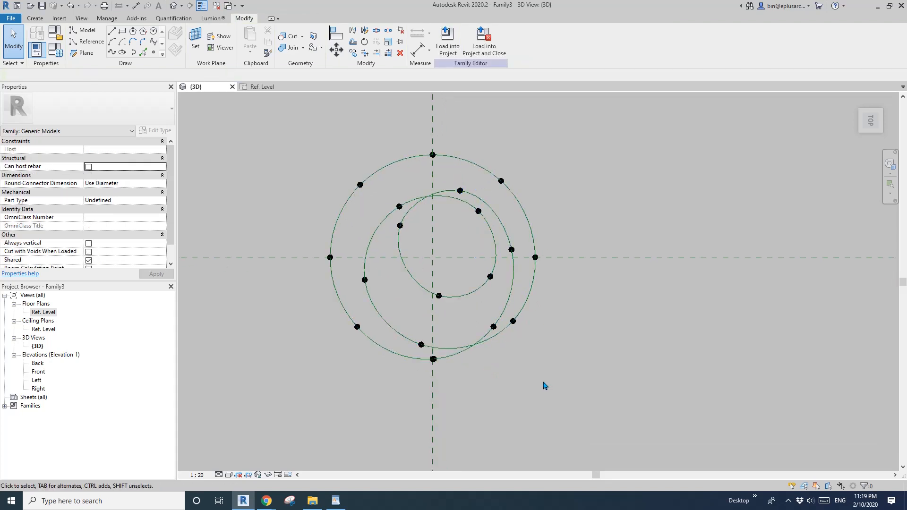
click(176, 6)
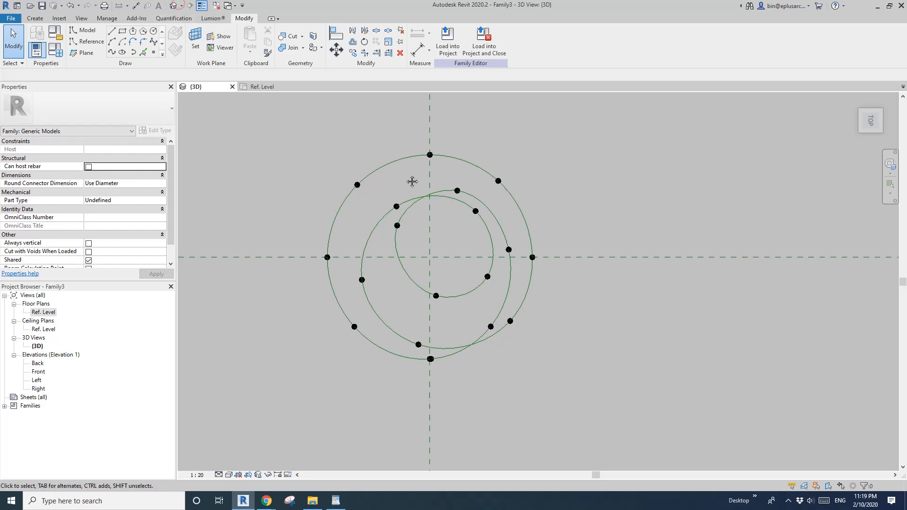
scroll(448, 316, down, 5)
scroll(475, 330, up, 3)
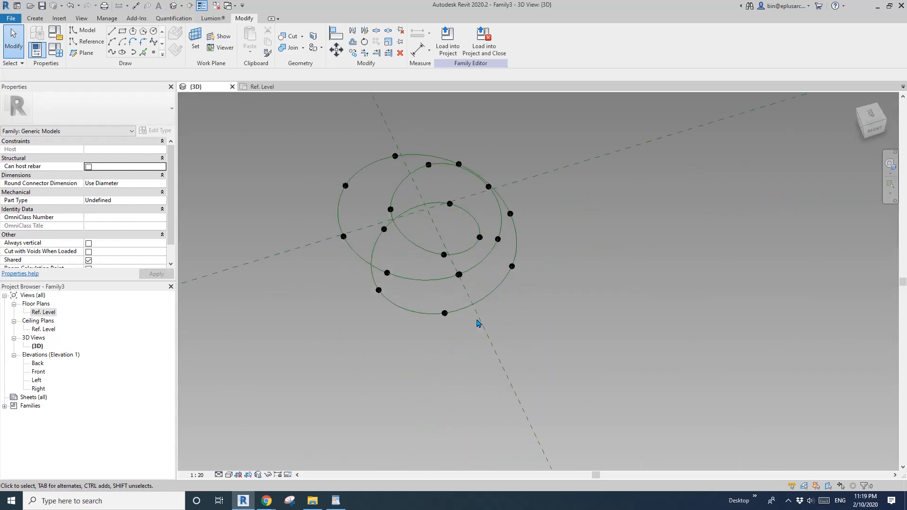
click(473, 303)
shift+middle_drag(412, 367, 438, 335)
click(438, 327)
scroll(452, 320, up, 2)
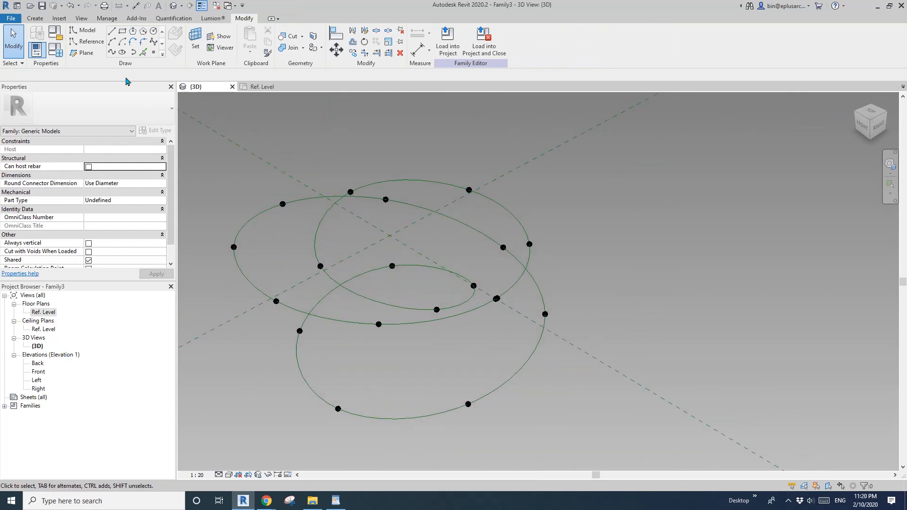
Place a reference point hosted on the outer ring of the spline, a short distance from its two neighbouring end points.
click(152, 54)
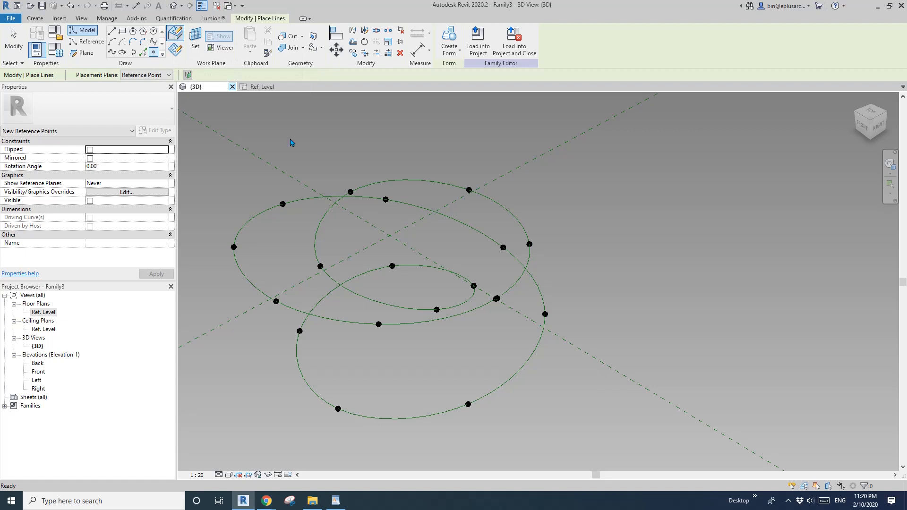
middle_drag(522, 295, 483, 284)
shift+middle_drag(485, 321, 444, 377)
scroll(445, 308, up, 4)
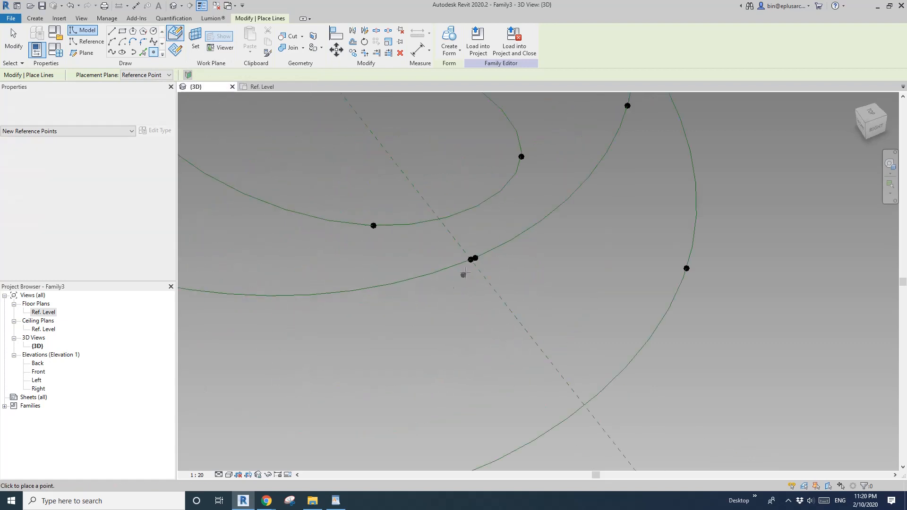
scroll(472, 258, up, 2)
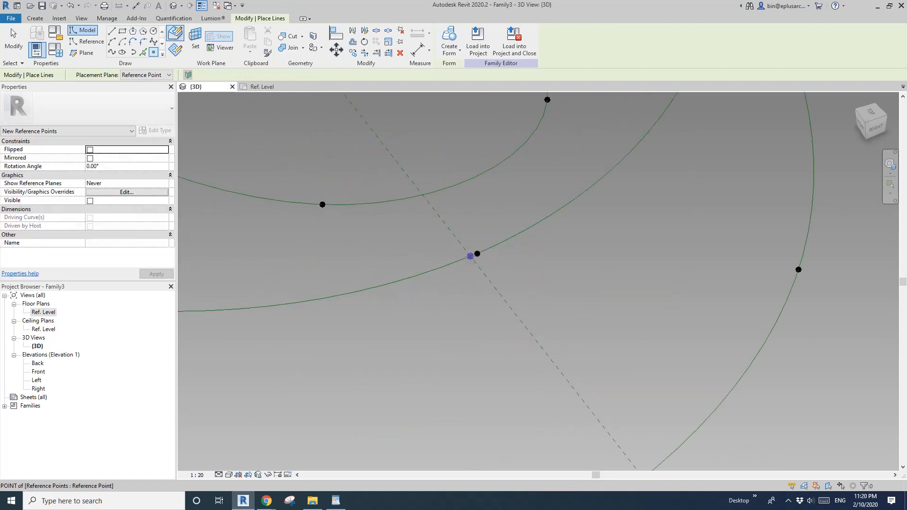
click(471, 256)
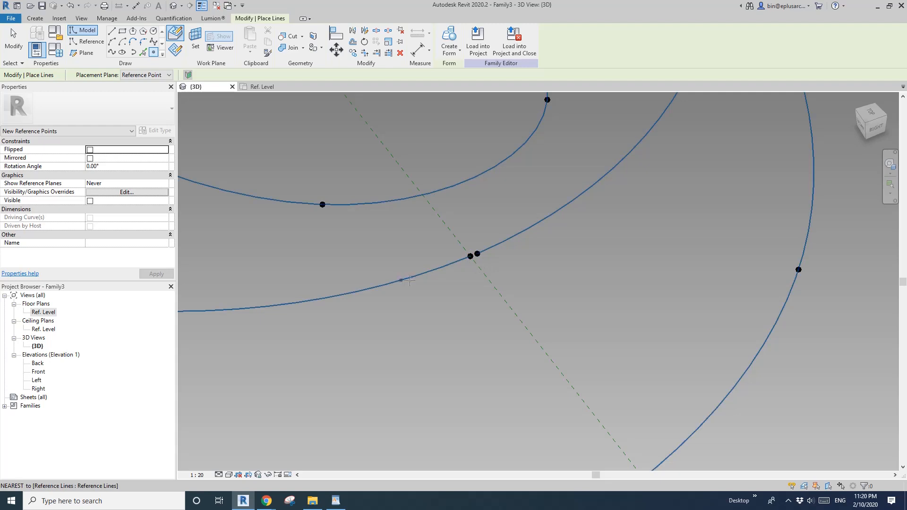
click(387, 284)
shift+middle_drag(397, 336, 415, 336)
key(Escape)
key(Escape)
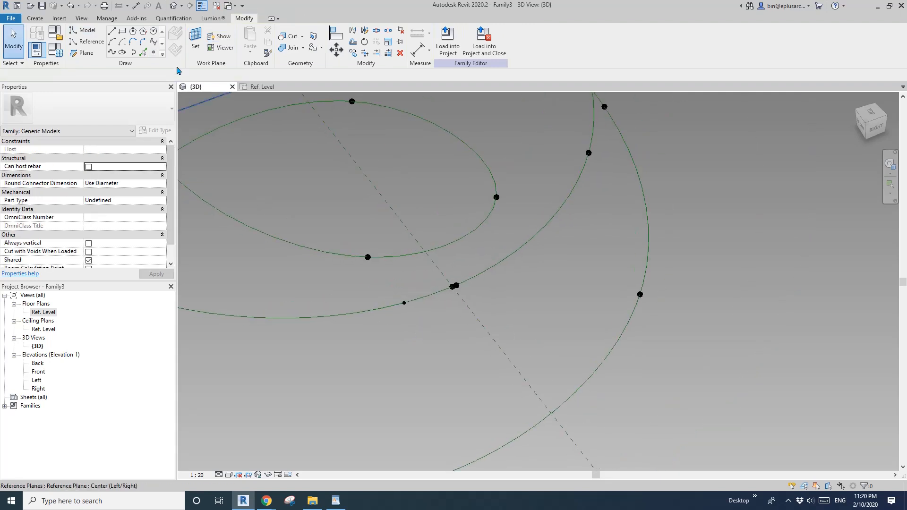
Switch to WordPad to look at the Organic Lighting reference photo, and return to the Revit family.
shift+middle_drag(349, 123, 336, 436)
click(334, 505)
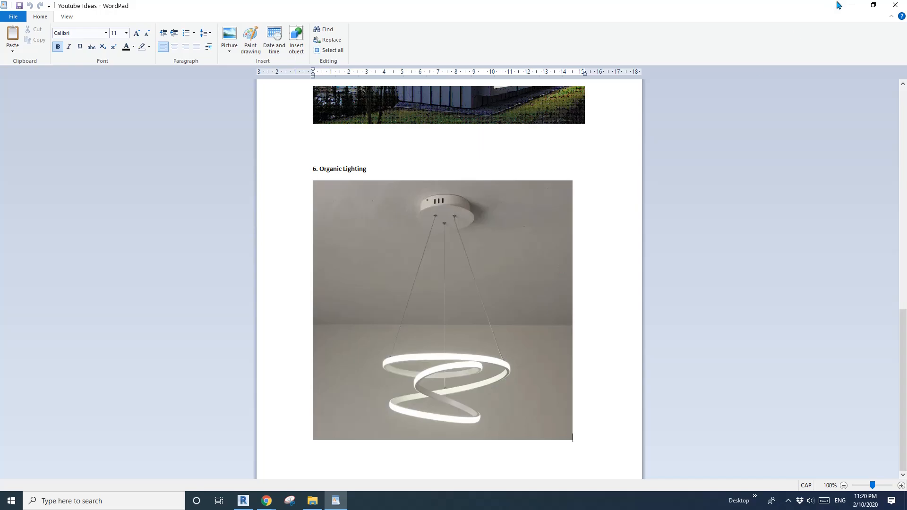
click(852, 5)
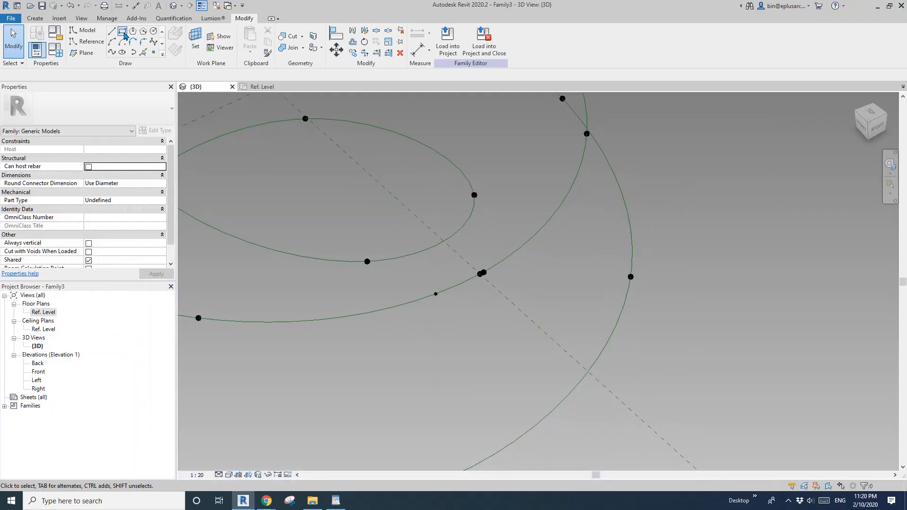
Set the hosted point's plane across the spline as work plane and draw a reference-line rectangle about 15 by 35 around the point.
click(88, 42)
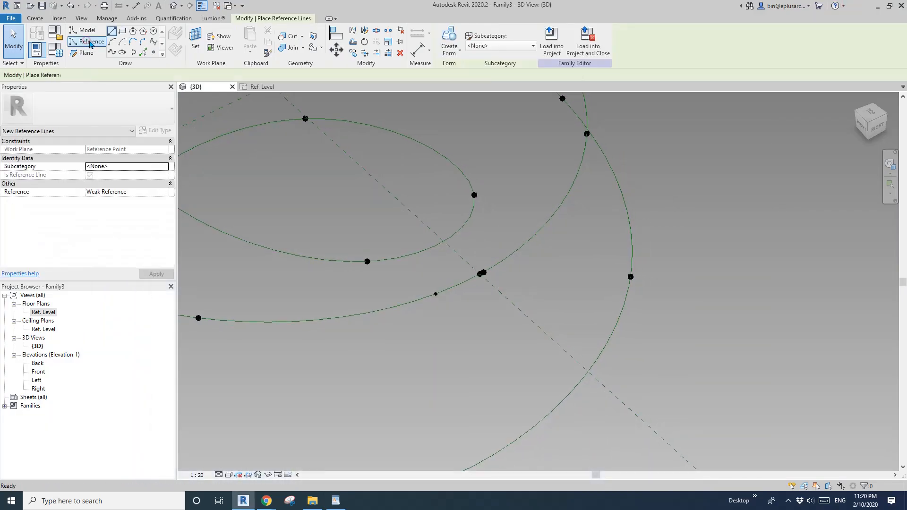
click(122, 32)
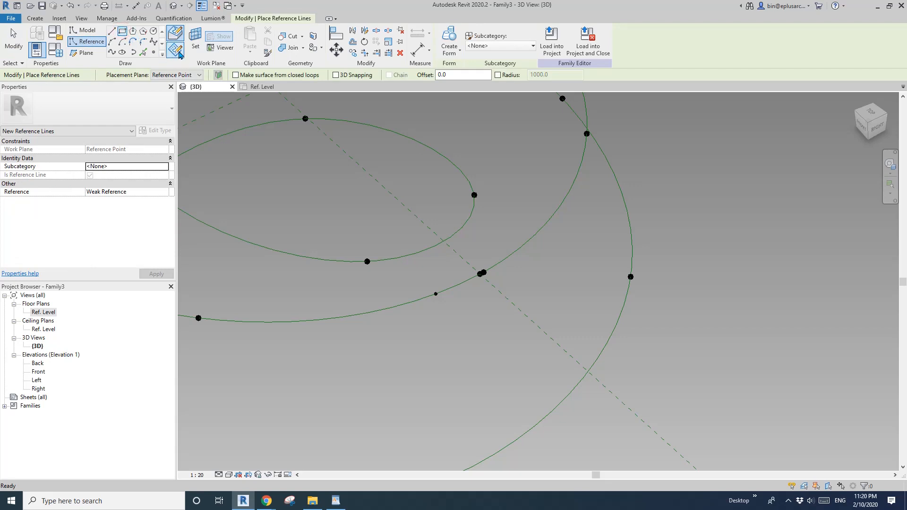
click(195, 43)
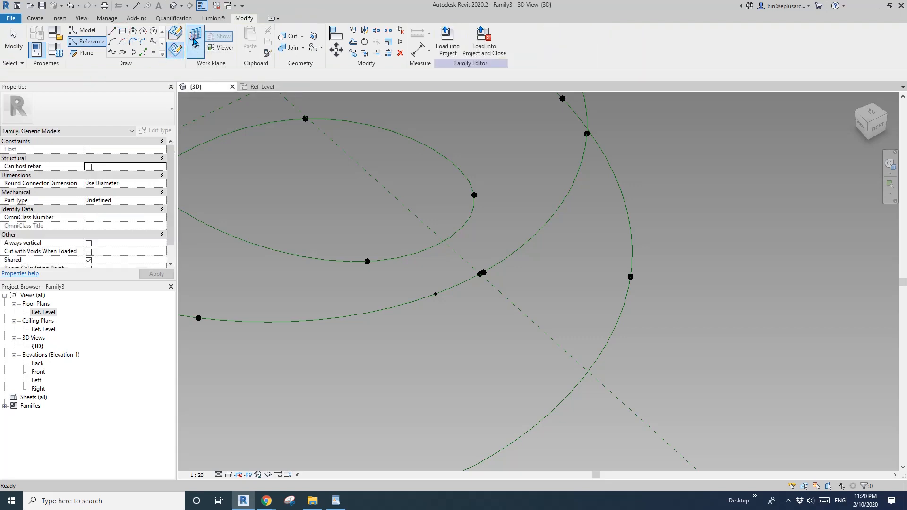
click(436, 294)
shift+middle_drag(435, 296, 492, 281)
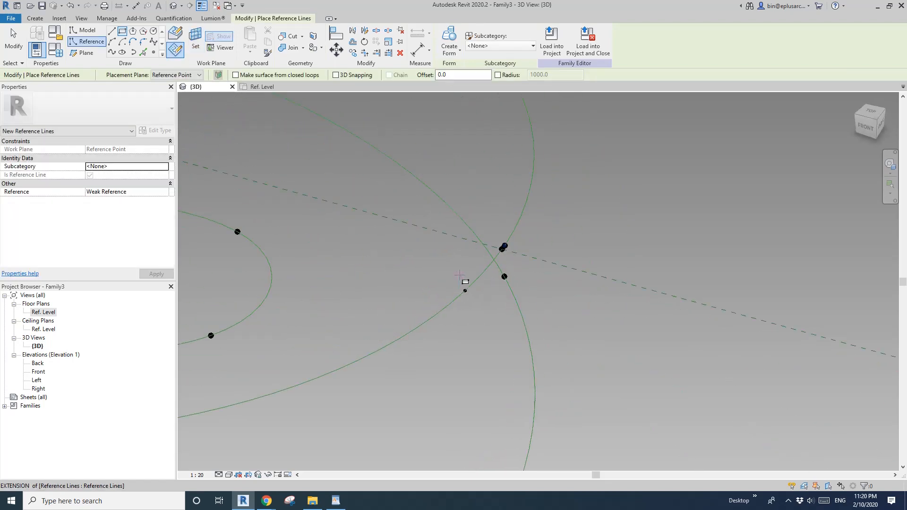
click(471, 307)
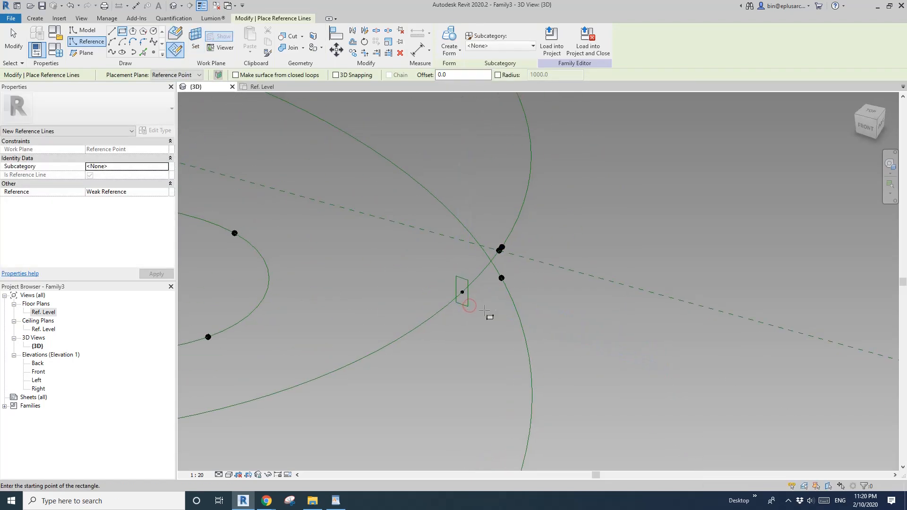
Select one upright side of the rectangular profile and check the profile's width and height.
scroll(473, 304, up, 2)
key(Escape)
key(Tab)
click(467, 300)
shift+middle_drag(477, 315, 464, 337)
key(Escape)
click(466, 300)
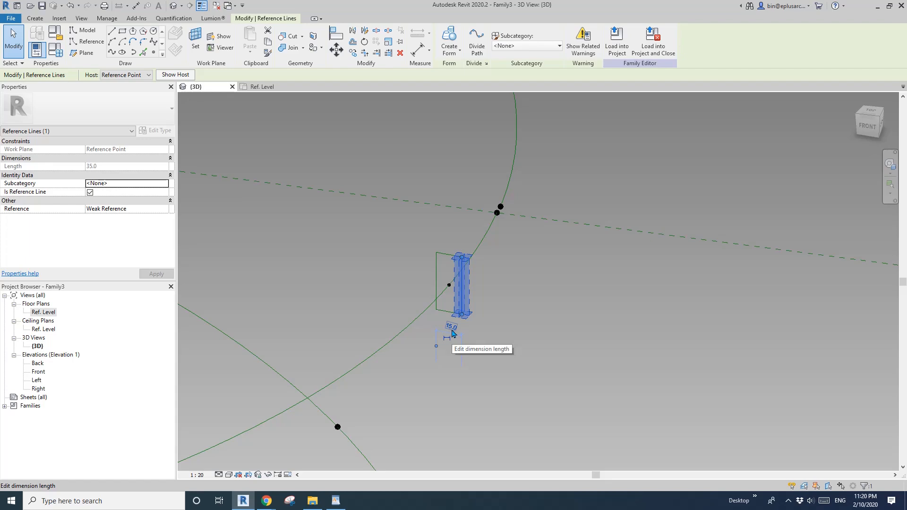
key(Escape)
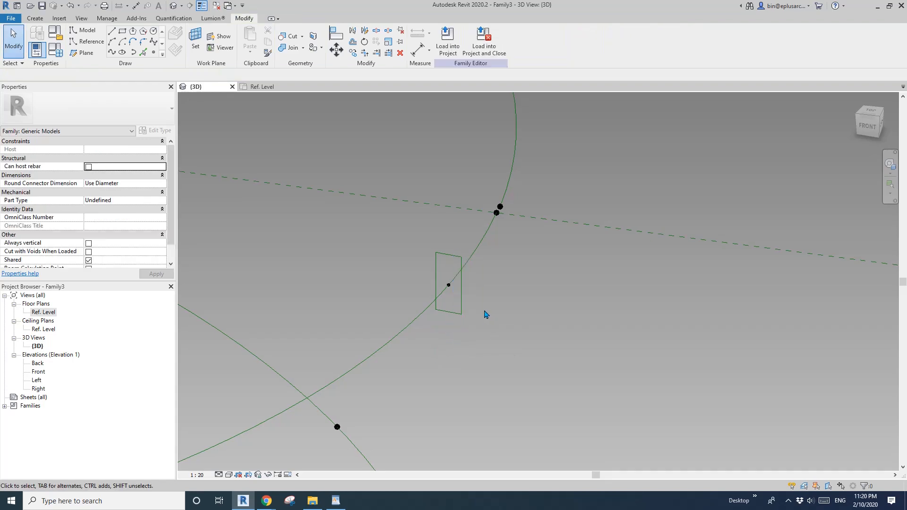
Create a solid swept form from the rectangular profile and the reference spline.
mouse_move(478, 304)
shift+middle_down()
mouse_move(470, 300)
mouse_move(488, 300)
mouse_move(492, 315)
shift+middle_up()
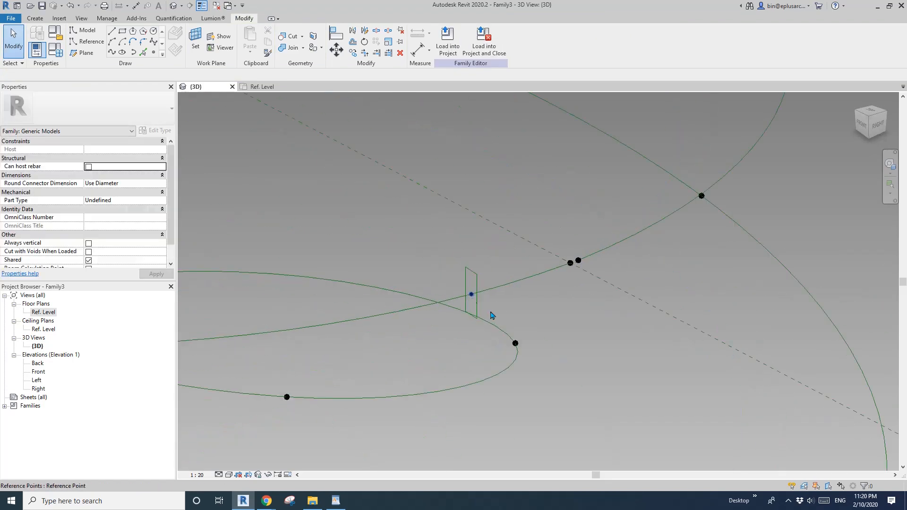
click(480, 314)
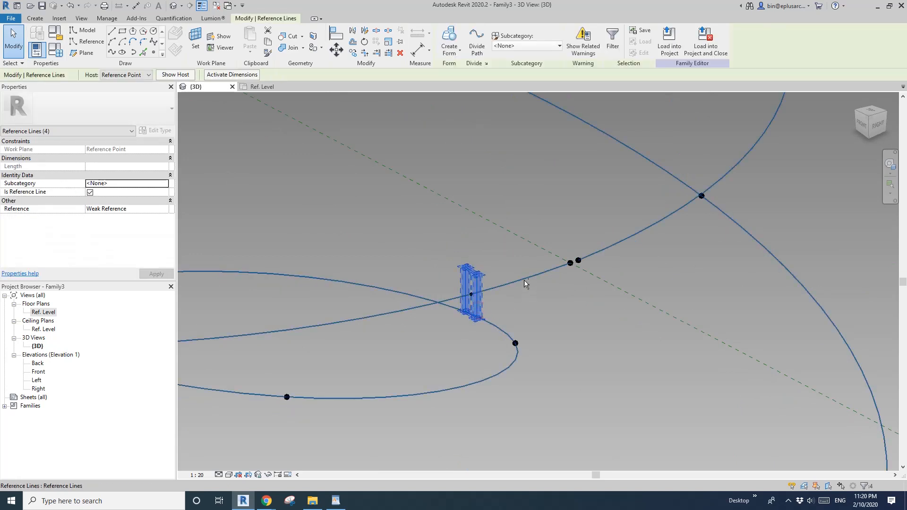
ctrl+click(524, 283)
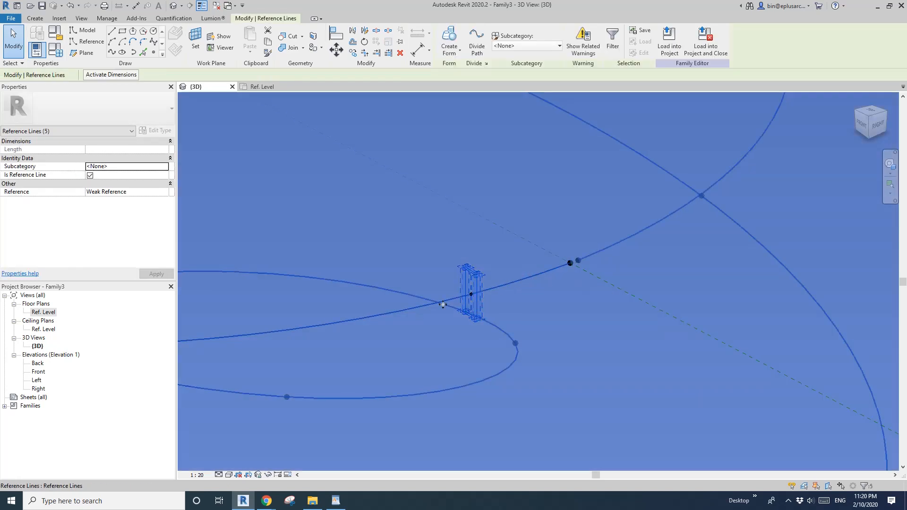
scroll(491, 273, down, 4)
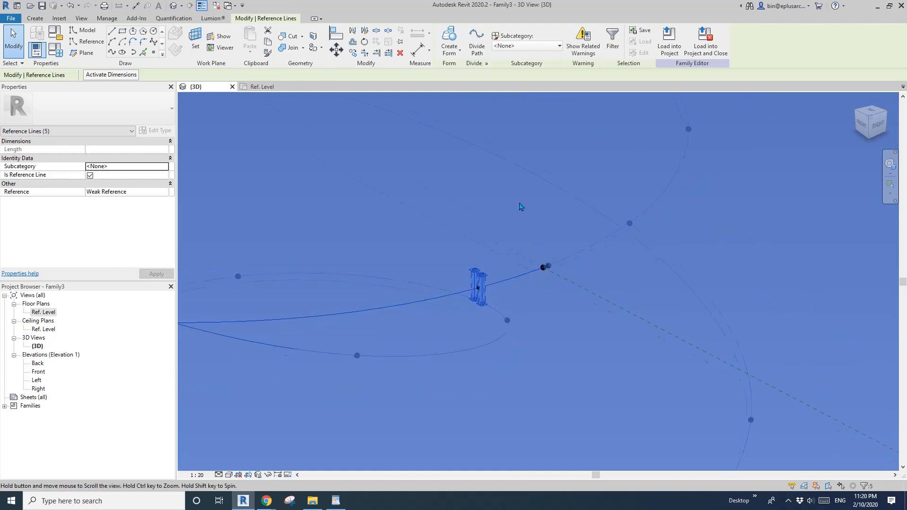
click(450, 38)
click(582, 305)
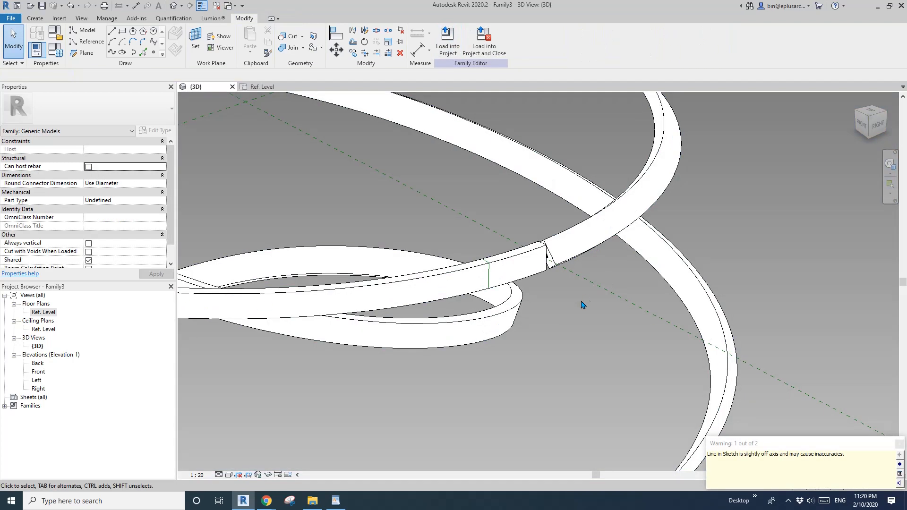
Inspect how the swept form meets at the spline's end points, and delete the form.
shift+middle_drag(582, 305, 544, 313)
key(Tab)
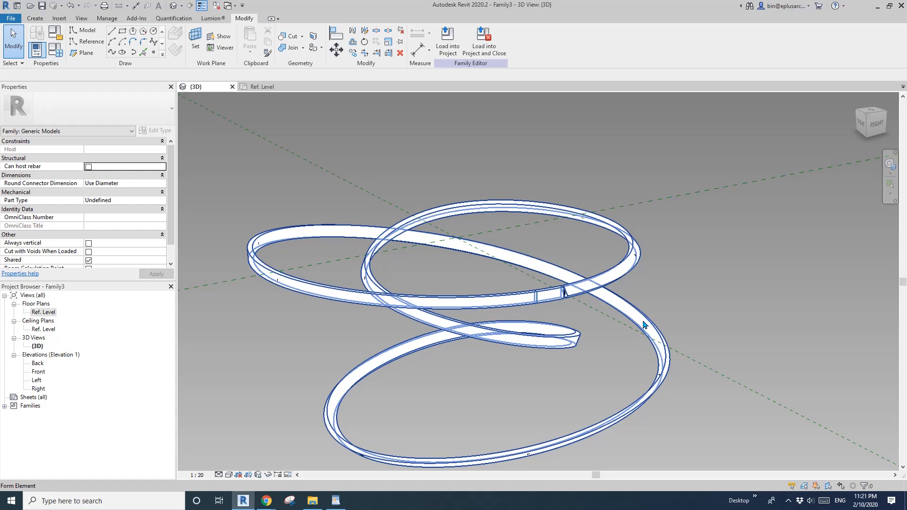
shift+middle_drag(644, 325, 625, 339)
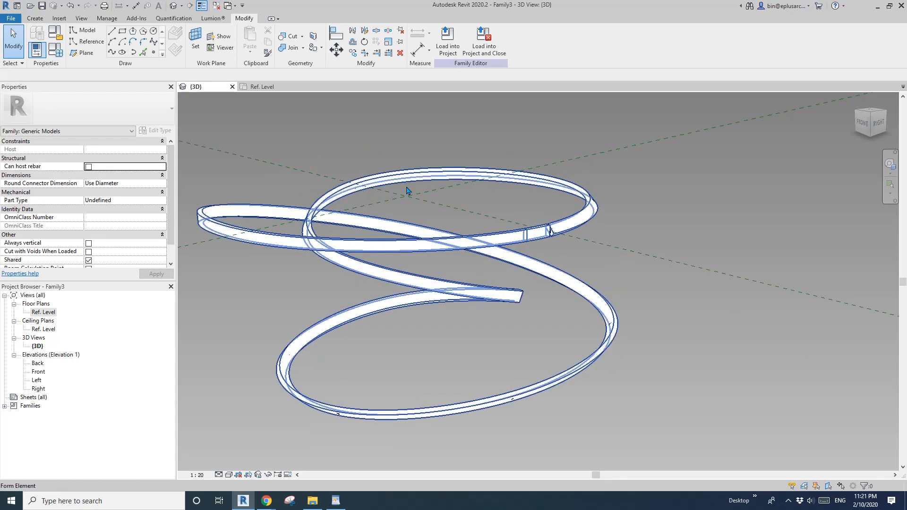
scroll(550, 230, up, 6)
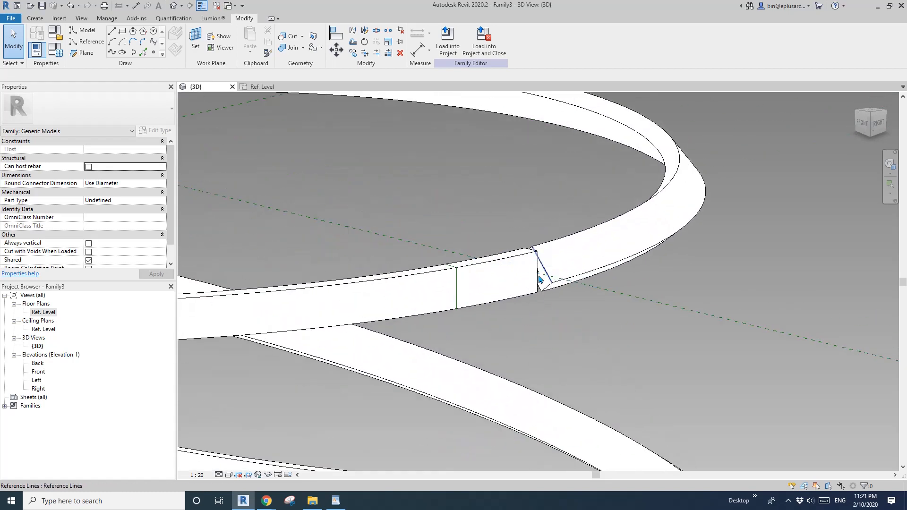
scroll(527, 290, down, 3)
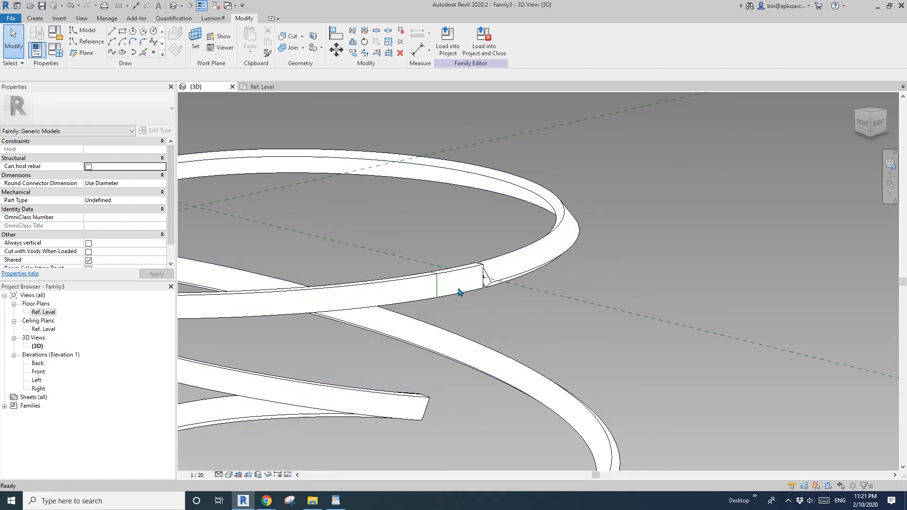
click(457, 291)
scroll(503, 215, up, 2)
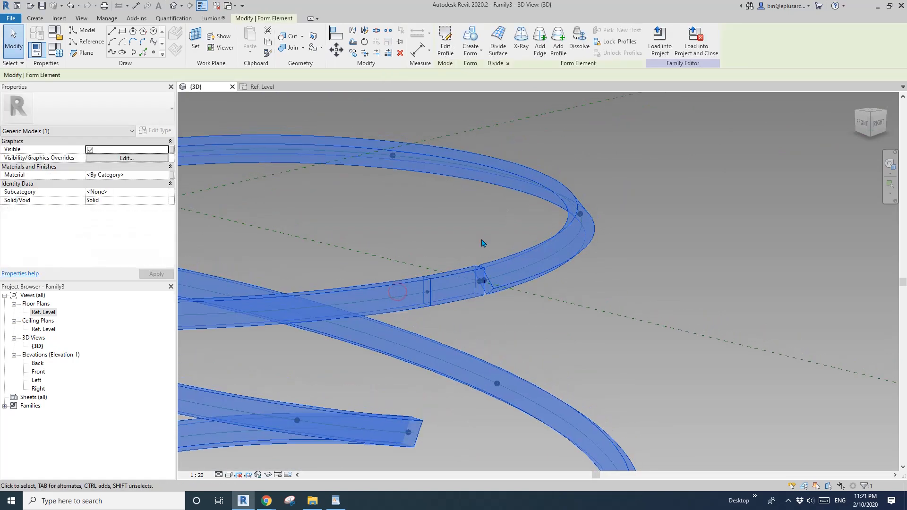
middle_drag(478, 252, 471, 253)
key(Delete)
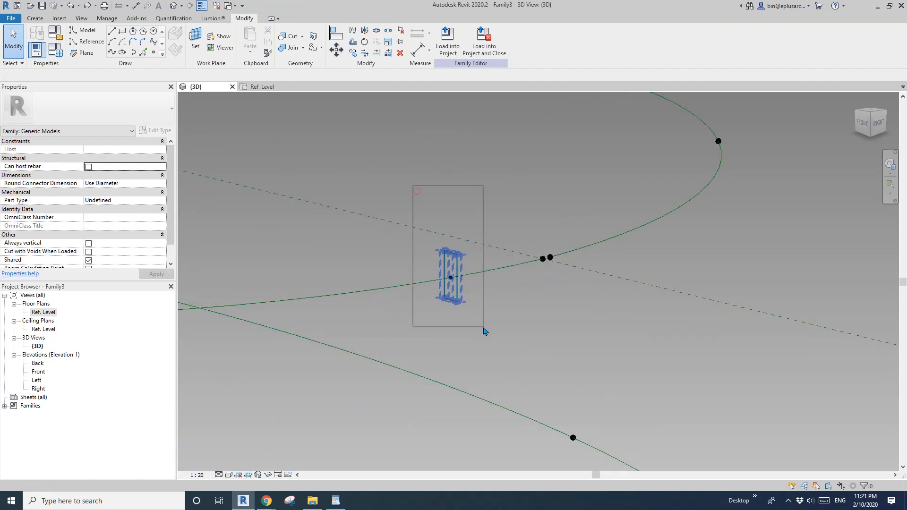
Copy the rectangular profile with its point and host the copy on the spline beyond the two neighbouring end points.
drag(483, 327, 574, 325)
click(558, 303)
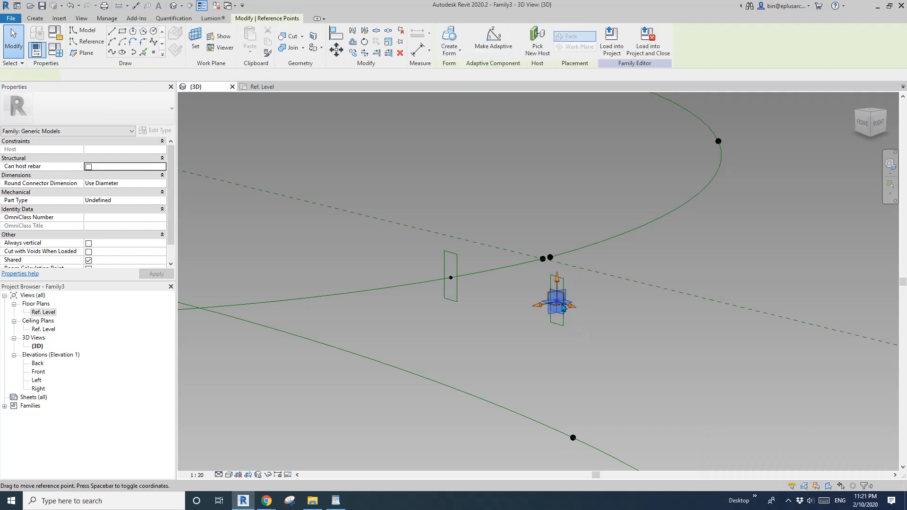
click(594, 244)
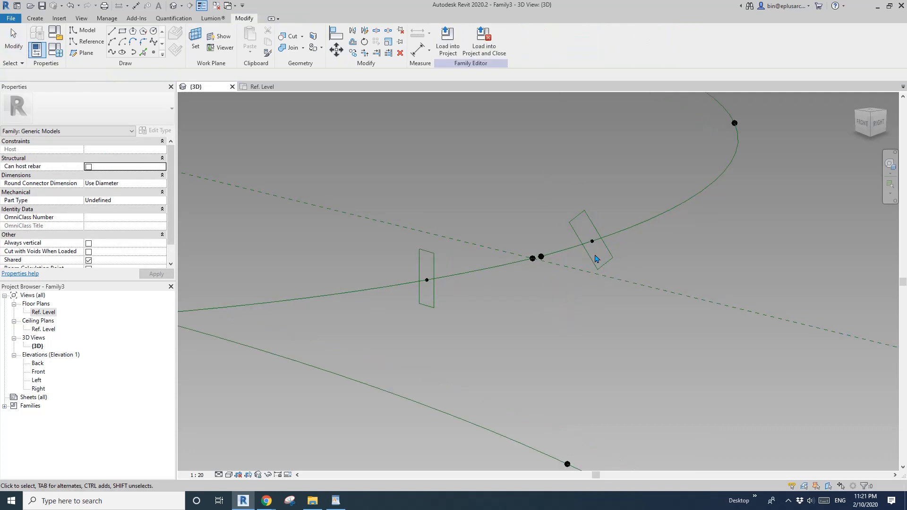
scroll(605, 260, up, 1)
click(594, 245)
key(Escape)
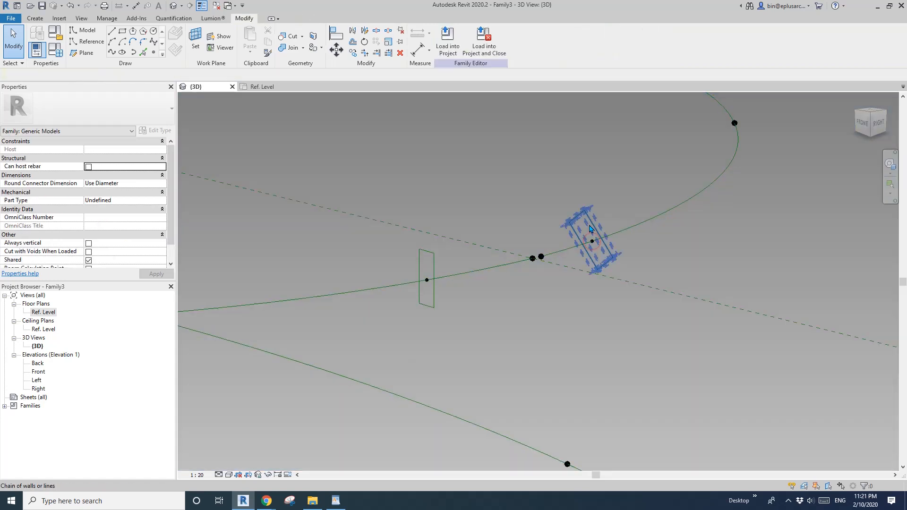
Set the copied profile point's rotation angle first to -30° and then to -40° to straighten the rectangle against the original profile.
click(598, 249)
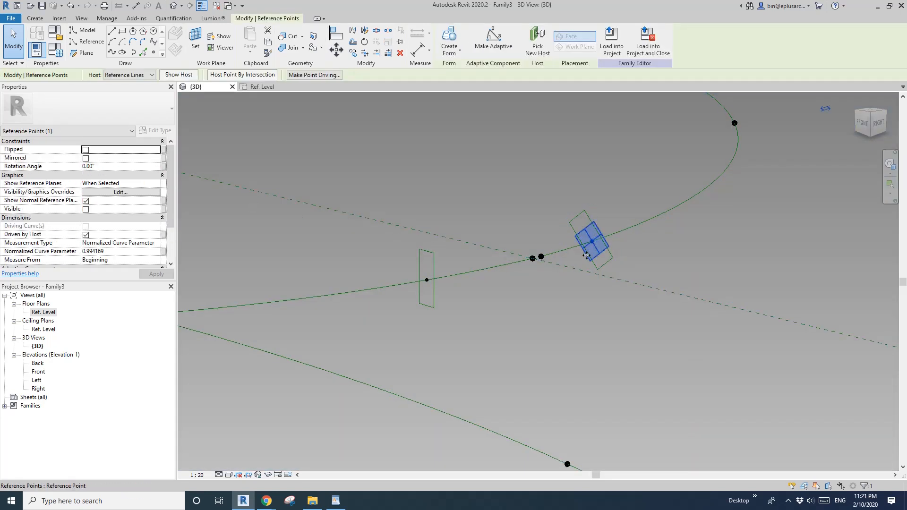
shift+middle_drag(586, 255, 531, 262)
shift+middle_drag(615, 277, 273, 209)
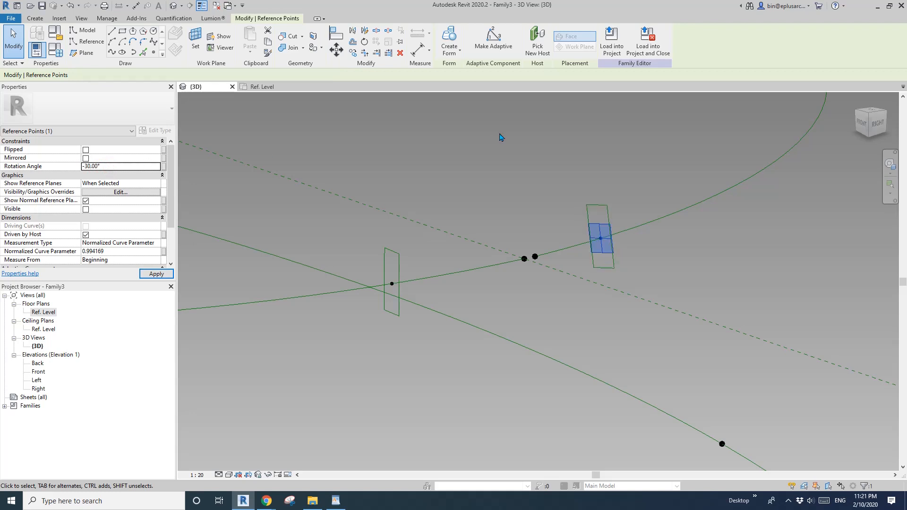
shift+middle_drag(502, 137, 613, 163)
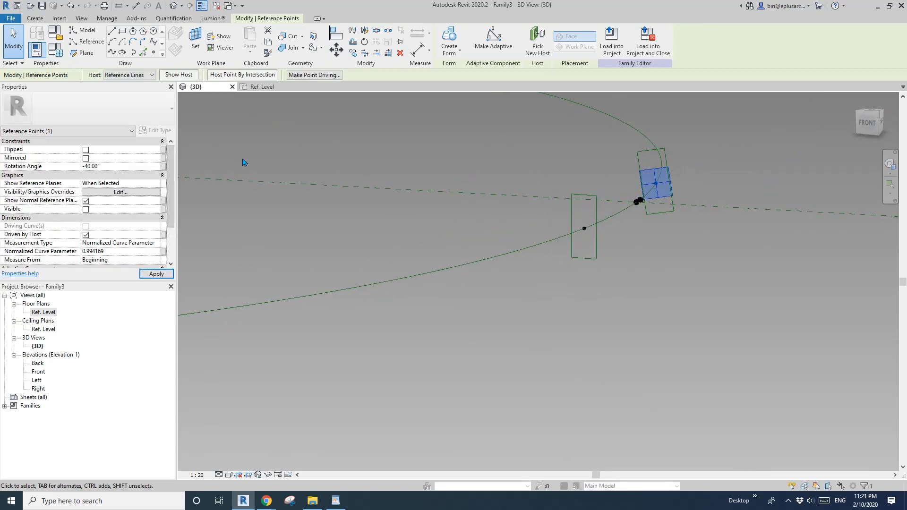
Set the copied profile point's rotation angle to -39° so the rectangle stands upright.
click(488, 282)
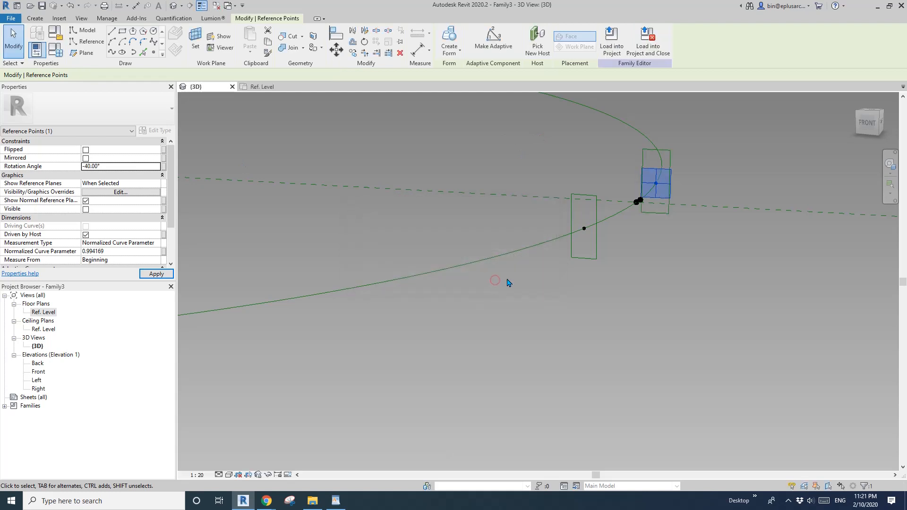
shift+middle_drag(630, 241, 648, 237)
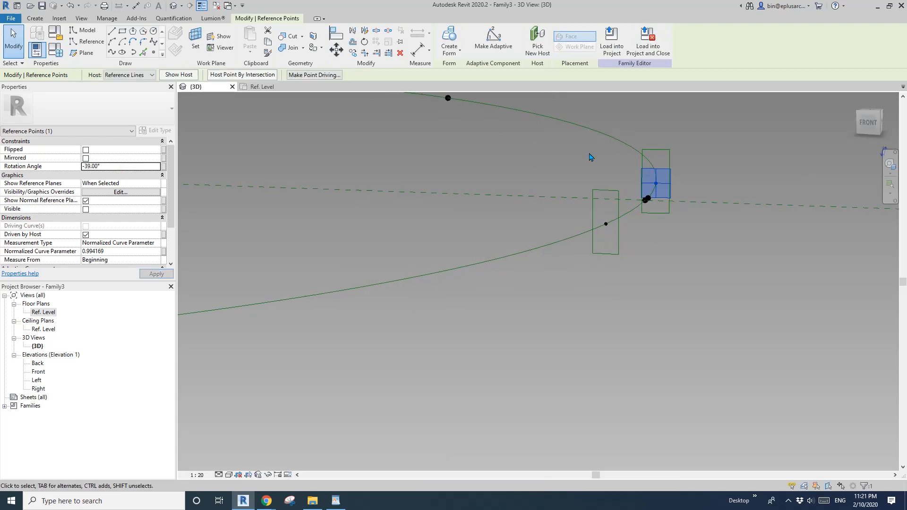
click(151, 169)
text(-30)
click(713, 188)
scroll(654, 177, down, 2)
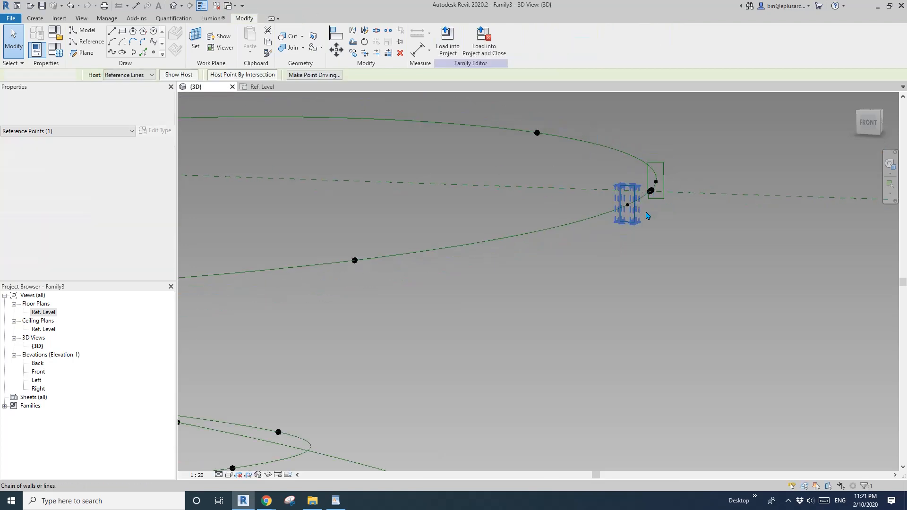
Create a solid form from the two rectangular end profiles and the reference spline.
shift+middle_drag(645, 214, 554, 217)
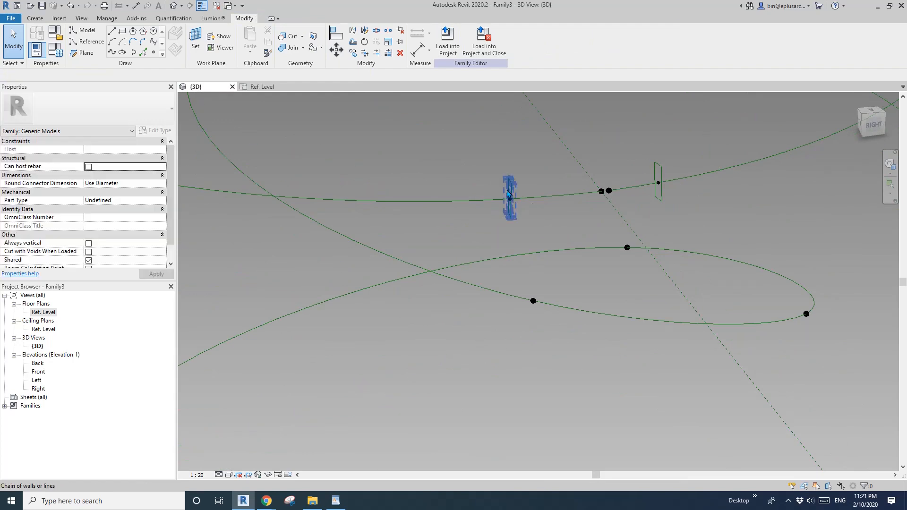
key(Tab)
ctrl+click(661, 169)
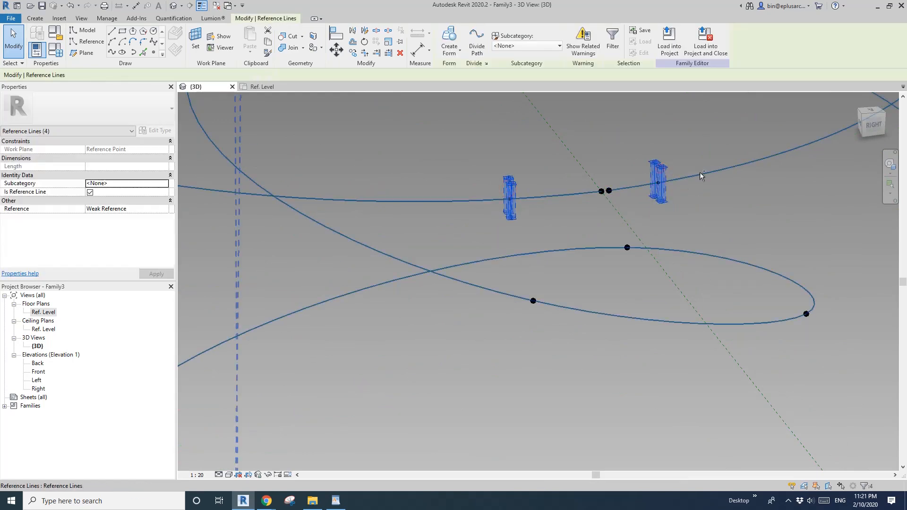
ctrl+click(702, 174)
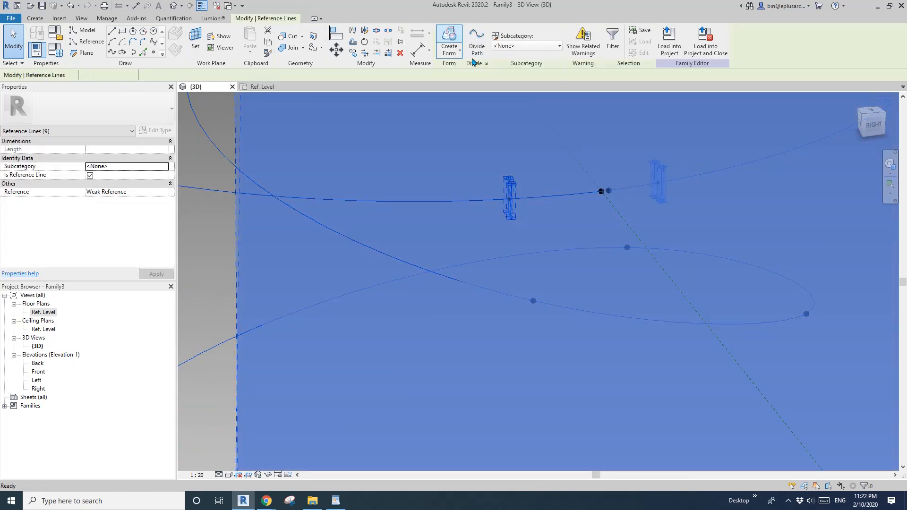
click(449, 38)
Inspect the swept form's twist around the loops and end gap, and undo its creation.
scroll(608, 182, down, 3)
shift+middle_drag(607, 183, 581, 229)
scroll(609, 186, down, 1)
middle_drag(601, 194, 608, 202)
scroll(521, 215, down, 1)
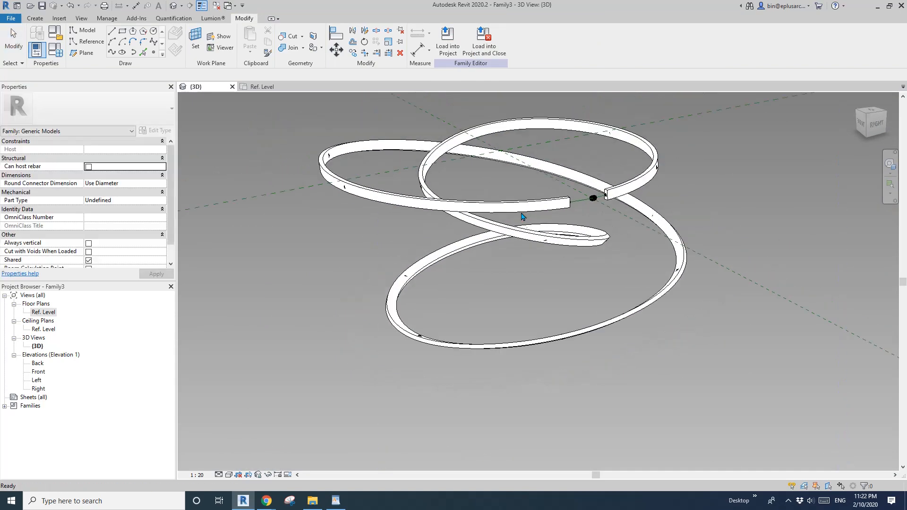
shift+middle_drag(521, 215, 542, 215)
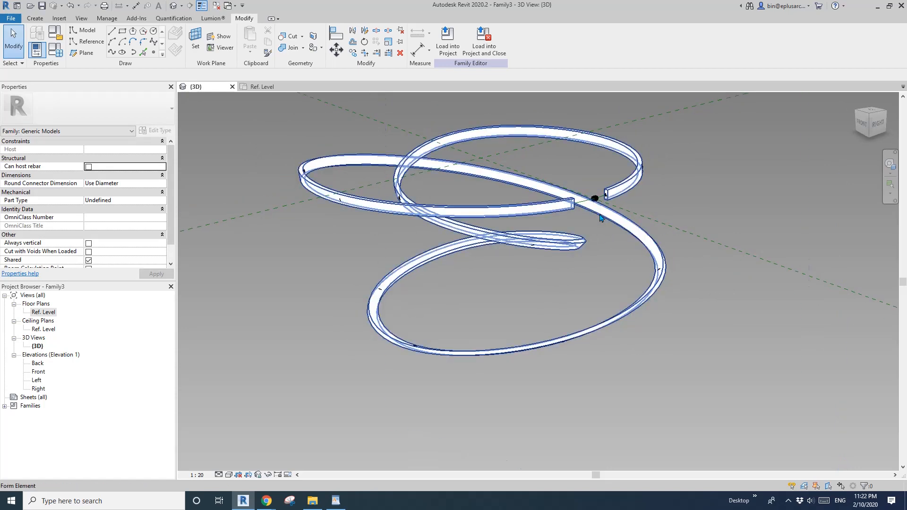
click(395, 347)
shift+middle_drag(397, 346, 404, 337)
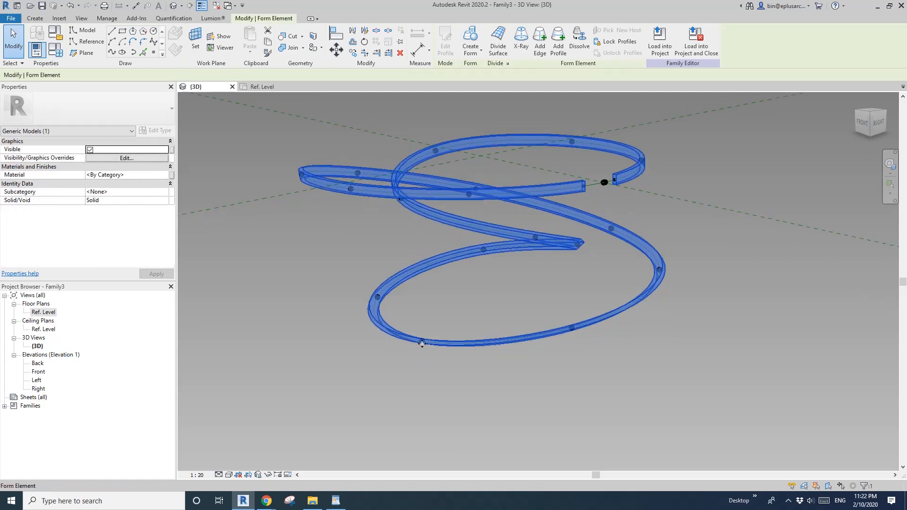
shift+middle_drag(536, 339, 513, 330)
key(Escape)
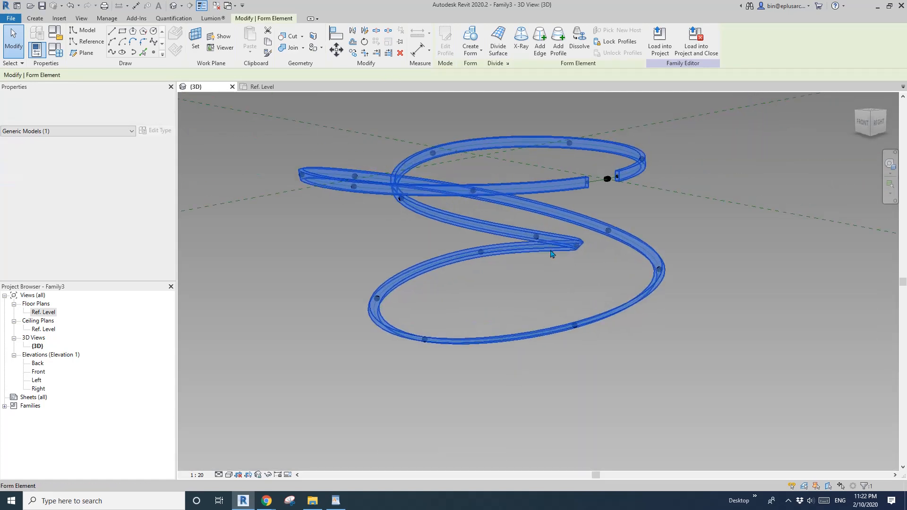
middle_drag(546, 249, 544, 263)
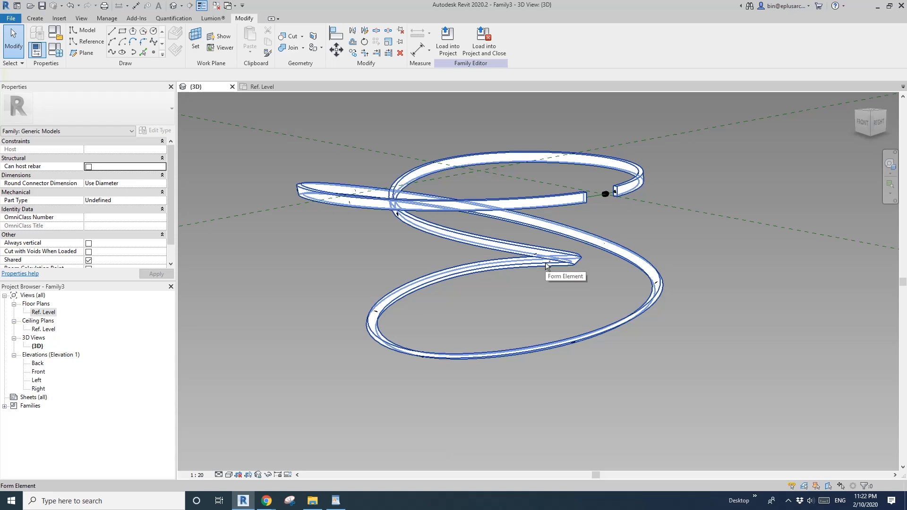
key(ctrl+z)
Copy one rectangular end profile together with its point to free space beside the spline.
scroll(595, 261, down, 2)
middle_drag(612, 259, 591, 221)
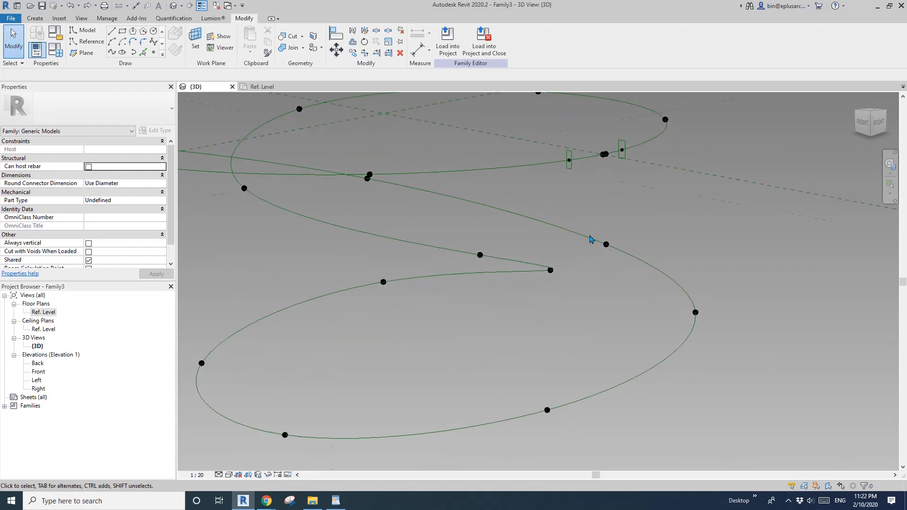
scroll(590, 244, down, 2)
shift+middle_drag(584, 269, 567, 305)
scroll(538, 250, up, 5)
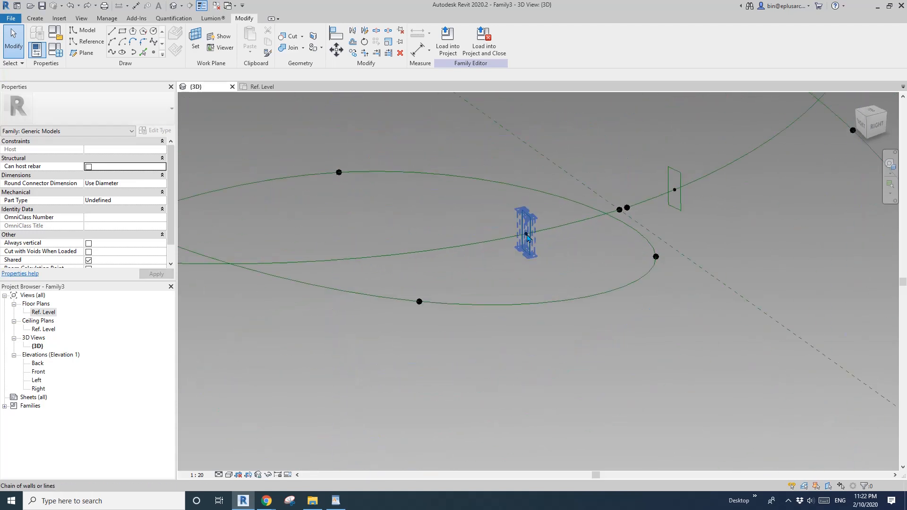
drag(547, 273, 550, 276)
scroll(543, 254, down, 4)
key(c)
key(o)
click(541, 242)
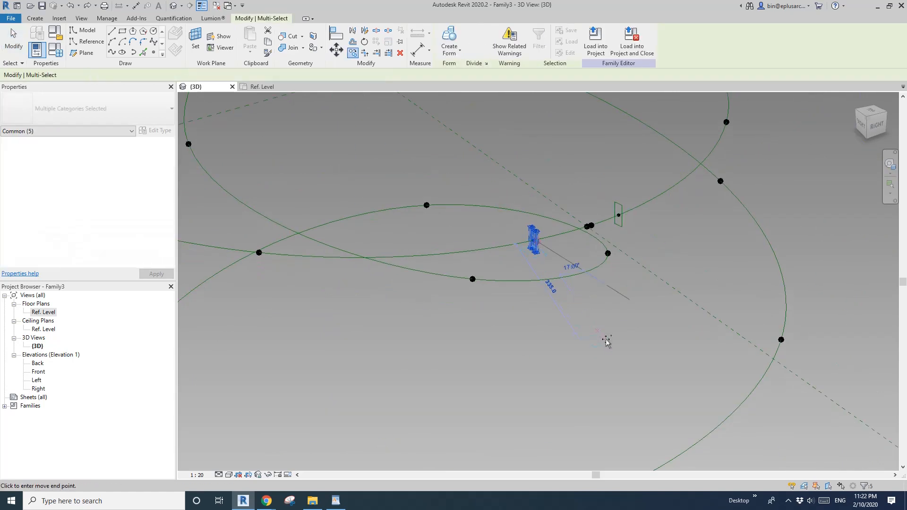
click(606, 339)
Host the copied profile's point on the lower loop of the spline, between two of its control points.
key(Escape)
key(Tab)
scroll(600, 345, up, 5)
click(598, 331)
scroll(597, 326, down, 4)
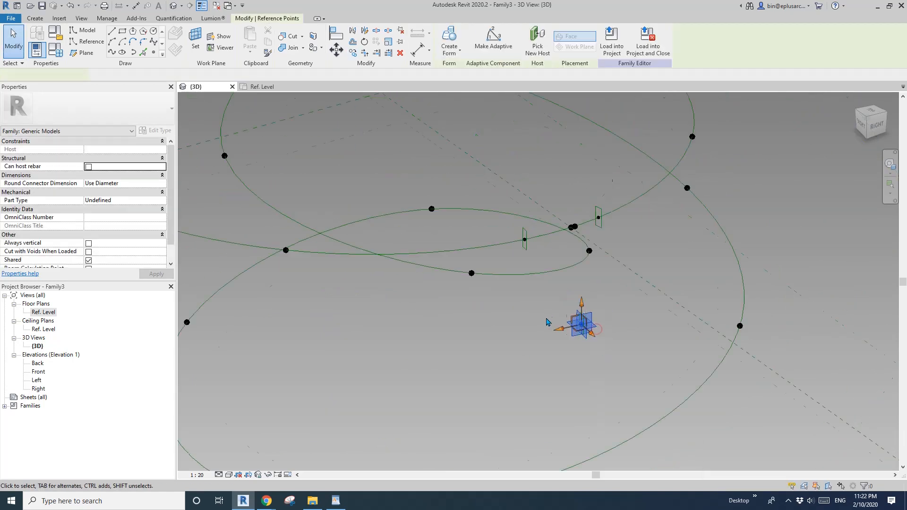
click(541, 43)
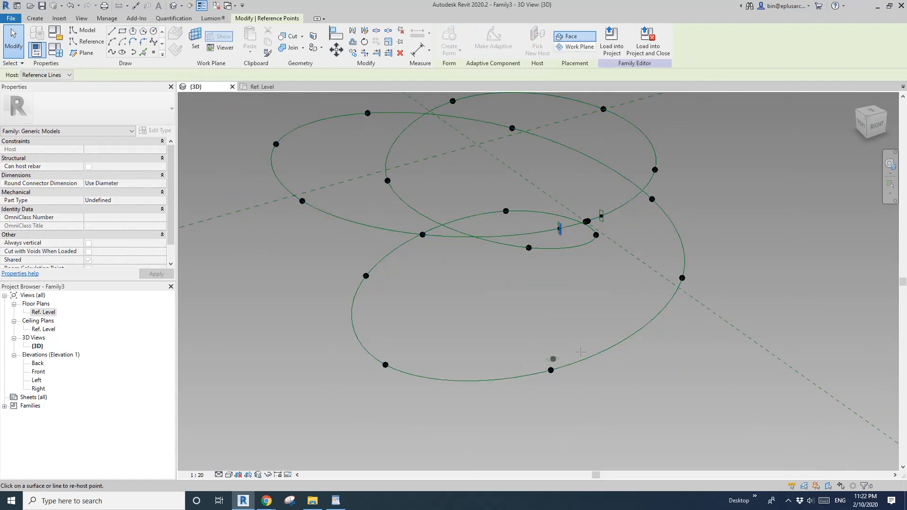
scroll(623, 346, down, 1)
click(631, 338)
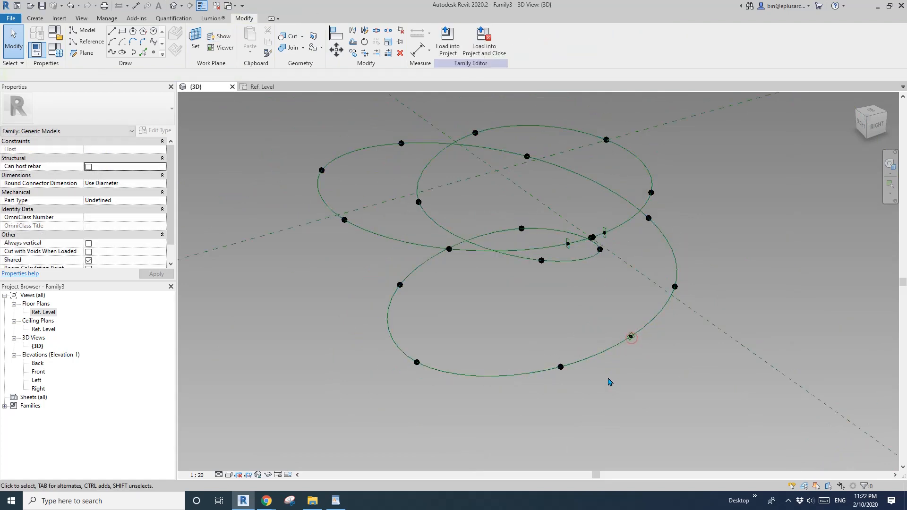
Copy the lower loop's profile with its point beside the spline and host the copy on the opposite side of that loop.
shift+middle_drag(610, 382, 626, 311)
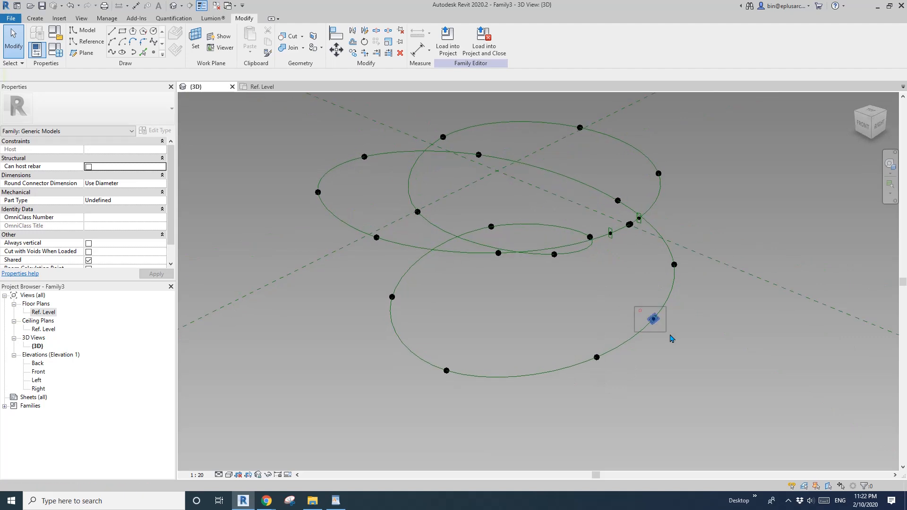
drag(672, 338, 715, 346)
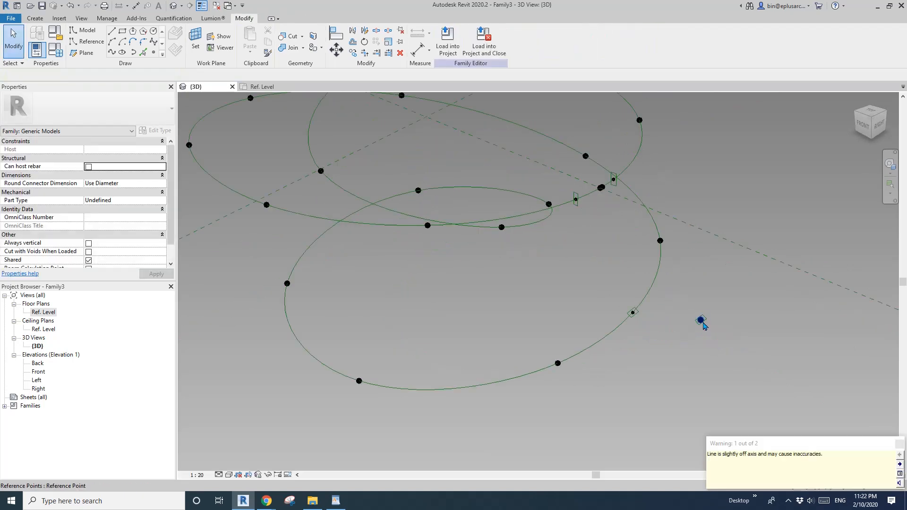
click(702, 325)
click(535, 52)
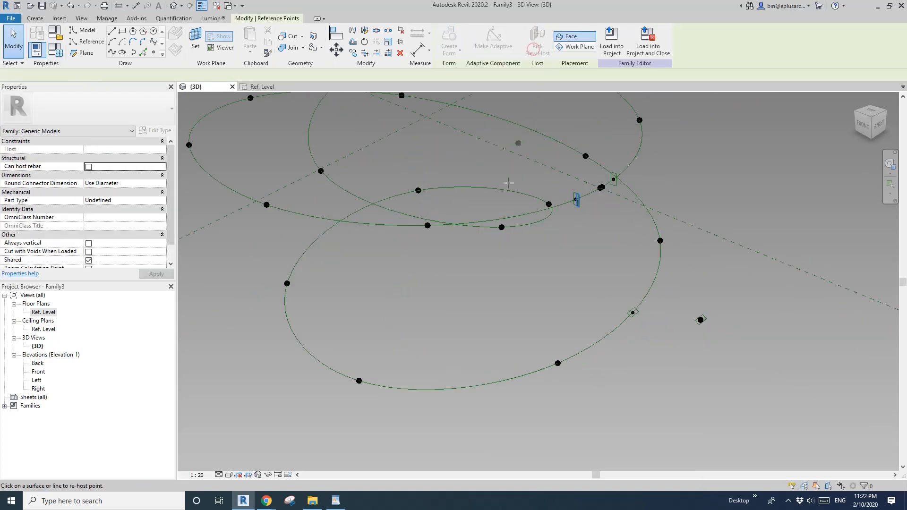
scroll(520, 209, down, 2)
shift+middle_drag(520, 209, 470, 235)
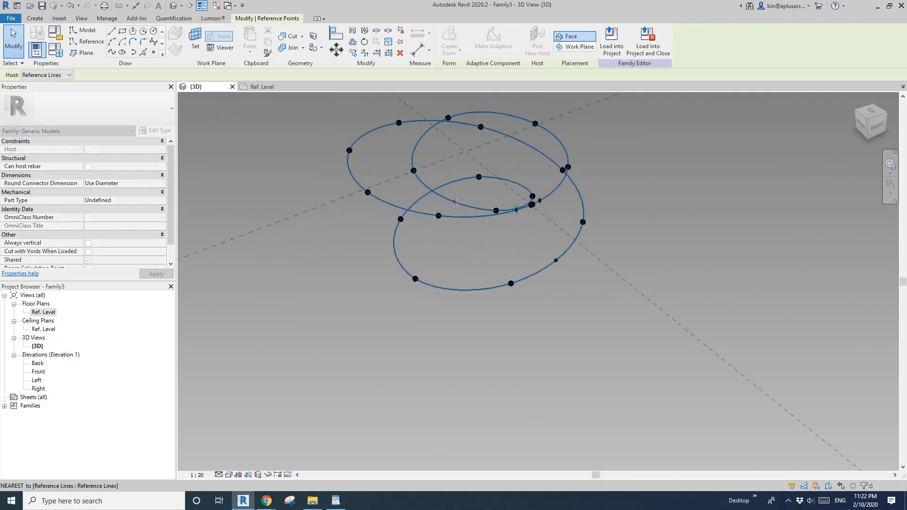
scroll(455, 205, up, 4)
shift+middle_drag(446, 196, 390, 189)
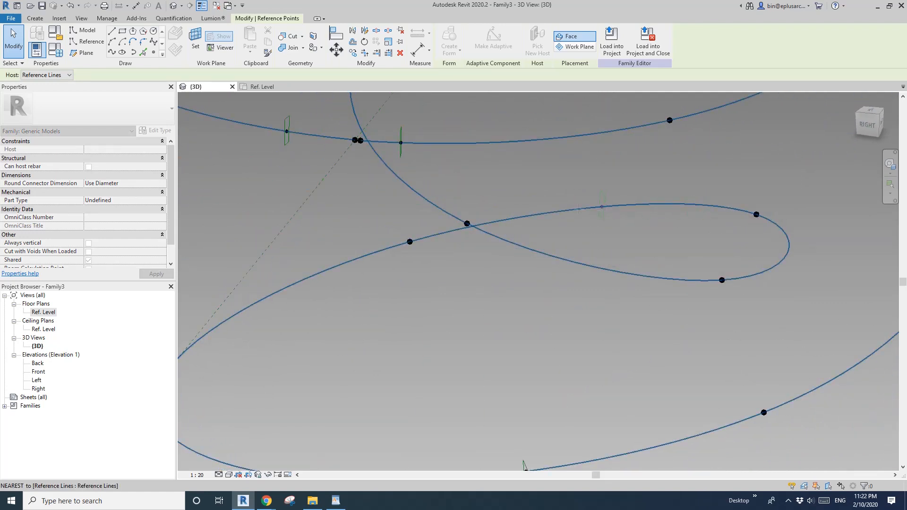
scroll(333, 121, down, 3)
middle_drag(333, 121, 488, 297)
scroll(575, 233, up, 2)
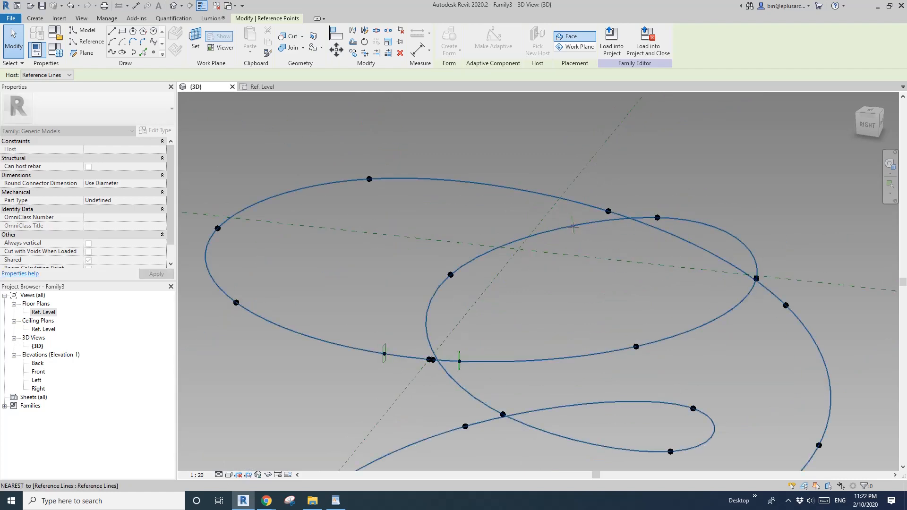
middle_drag(575, 248, 551, 133)
click(591, 287)
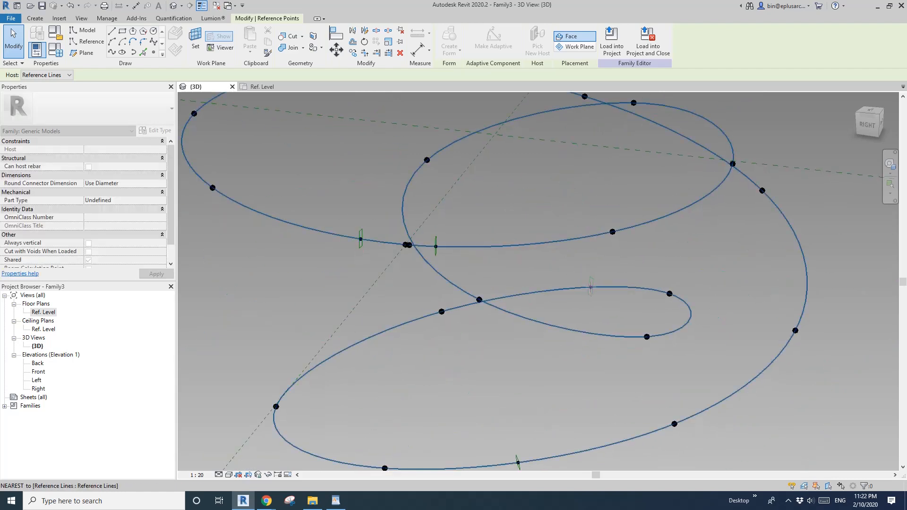
Set the newest profile point's rotation angle first to 45° and then to 41° to stand the rectangle upright.
scroll(592, 306, down, 4)
shift+middle_drag(589, 317, 692, 298)
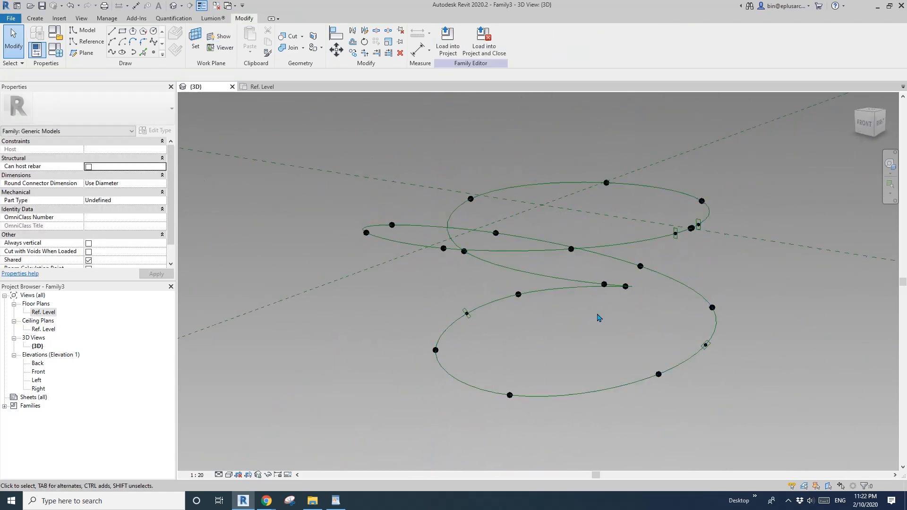
scroll(456, 331, up, 4)
scroll(483, 315, up, 3)
click(492, 268)
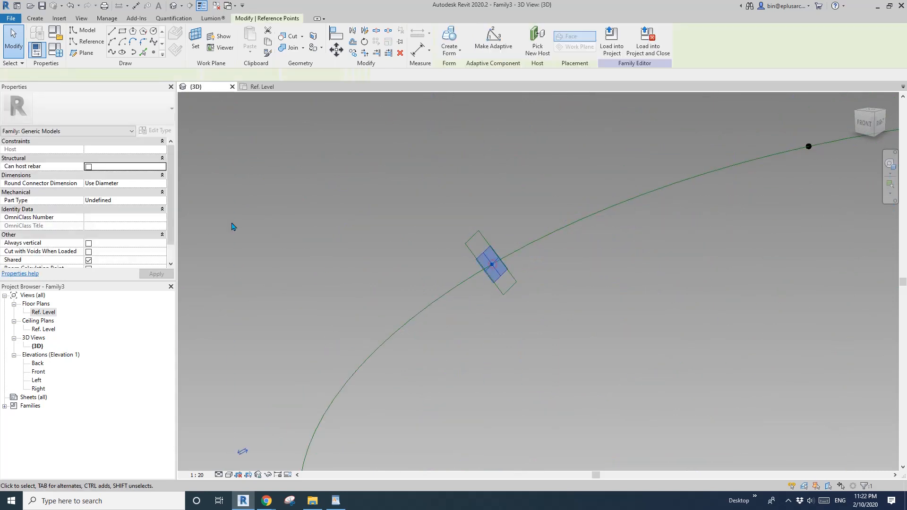
key(Return)
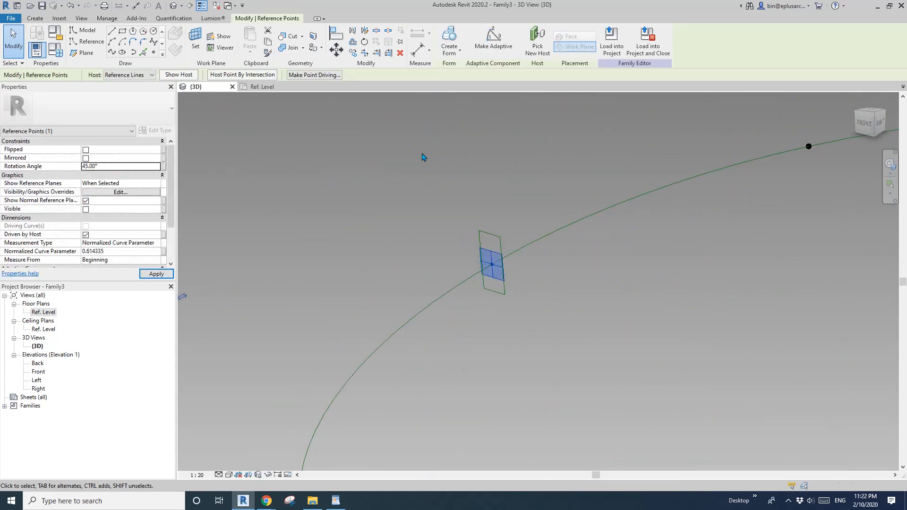
shift+middle_drag(483, 214, 546, 151)
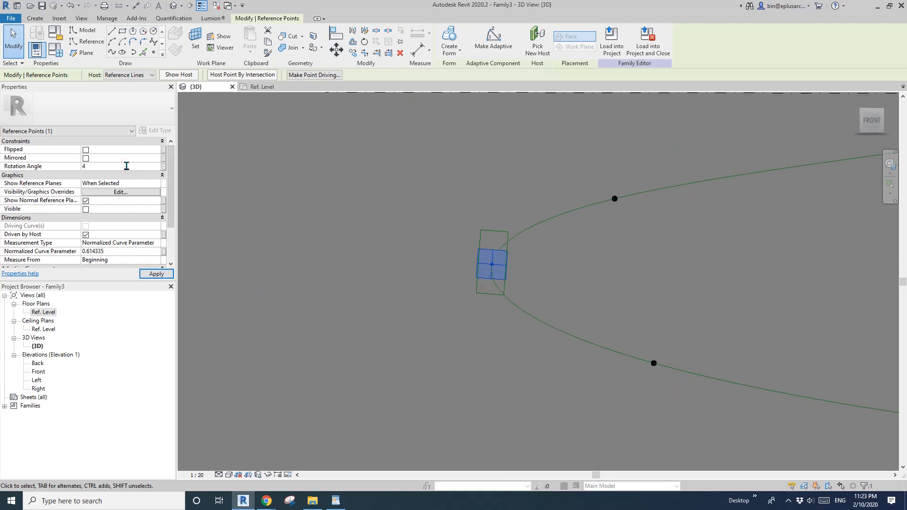
key(Return)
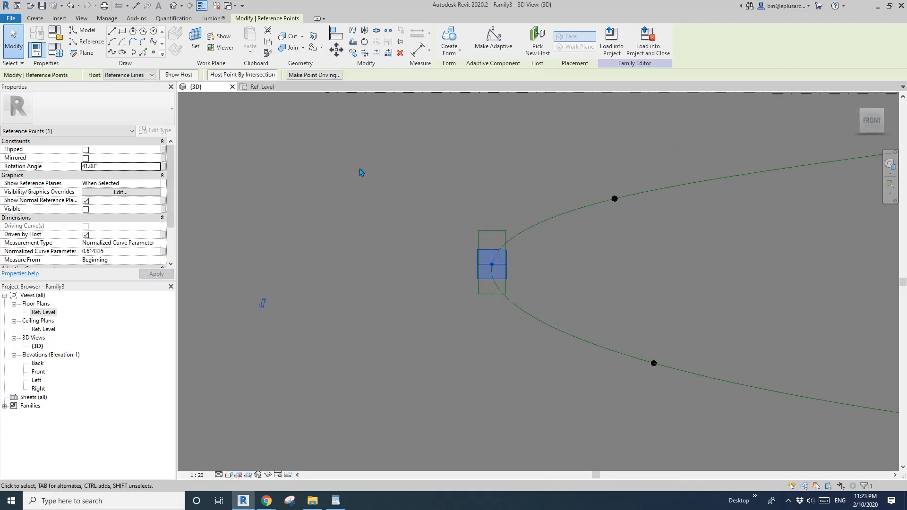
Set the rotation angle of the lower loop's other profile point first to 40° and then to 45° to straighten its rectangle.
scroll(489, 280, down, 3)
middle_drag(560, 302, 427, 288)
scroll(796, 295, up, 1)
middle_drag(796, 295, 699, 320)
key(Escape)
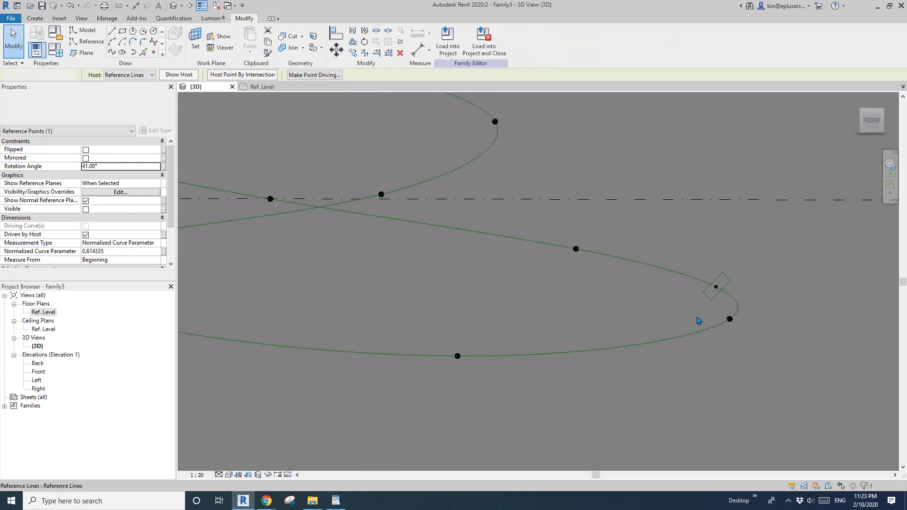
scroll(719, 287, up, 1)
click(719, 285)
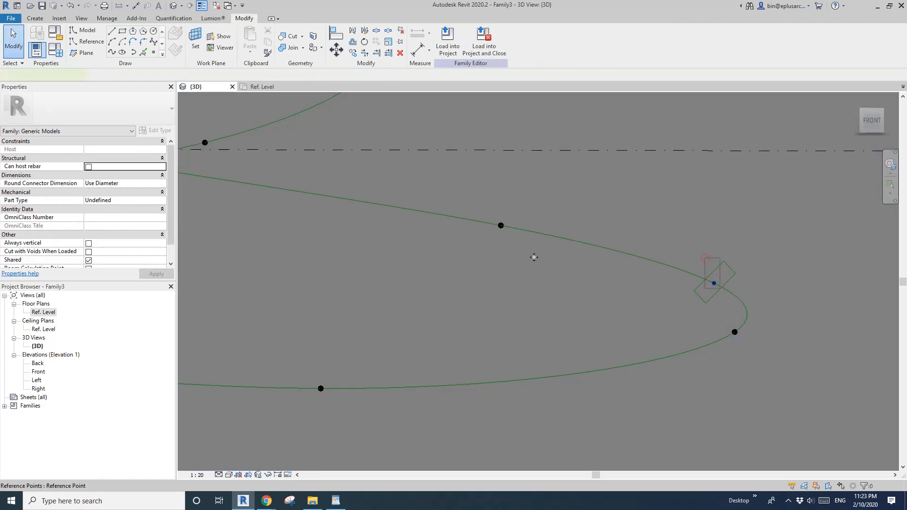
click(108, 166)
text(40)
key(Return)
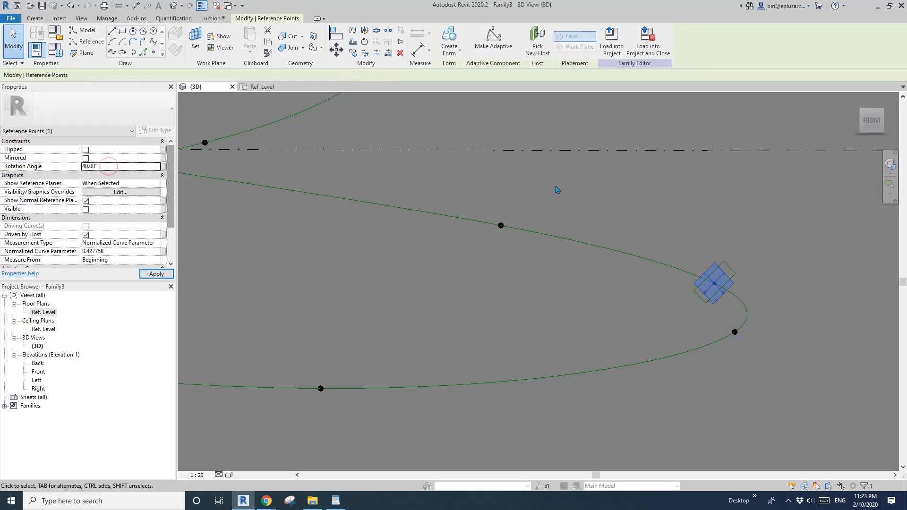
middle_drag(644, 233, 616, 235)
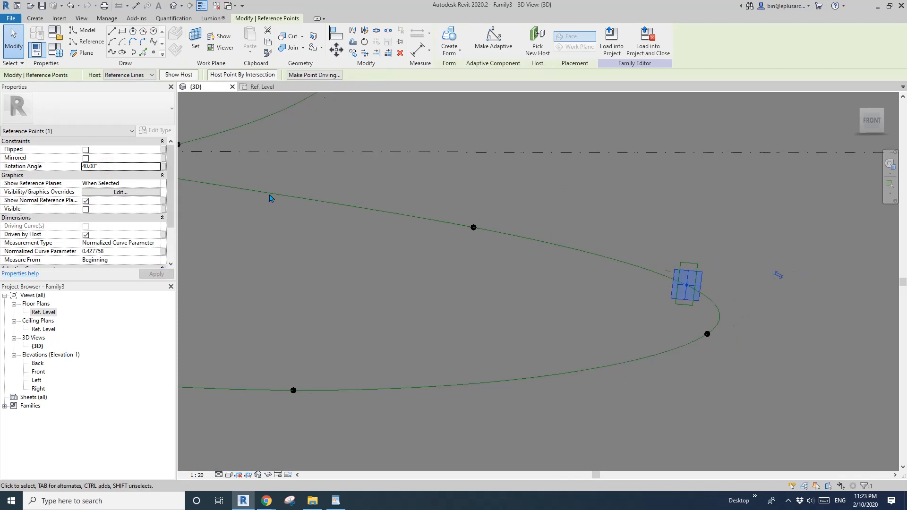
text(50)
shift+middle_drag(687, 271, 627, 261)
click(129, 167)
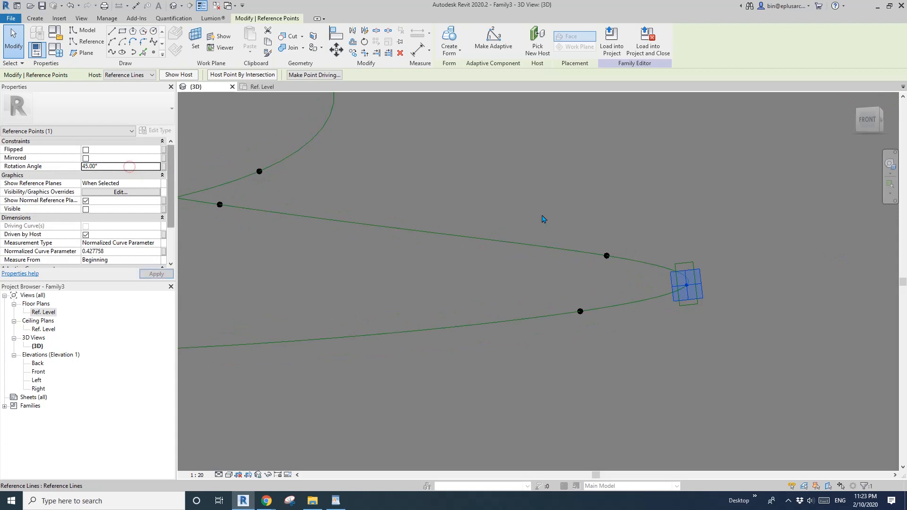
scroll(704, 258, down, 2)
key(Escape)
scroll(683, 280, down, 4)
shift+middle_drag(683, 279, 632, 330)
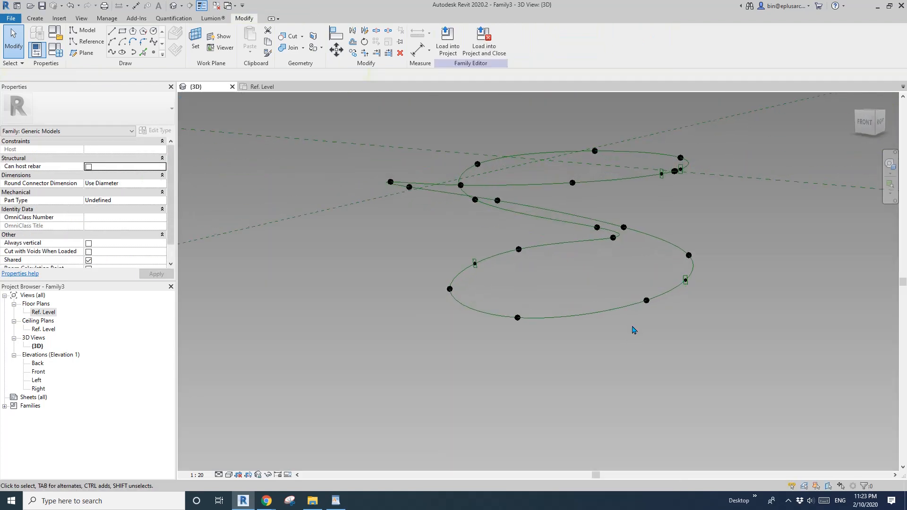
Try creating a solid form from the four rectangular profiles and the spline, inspect the rings, and undo the form.
shift+middle_drag(496, 265, 622, 273)
middle_drag(672, 247, 627, 281)
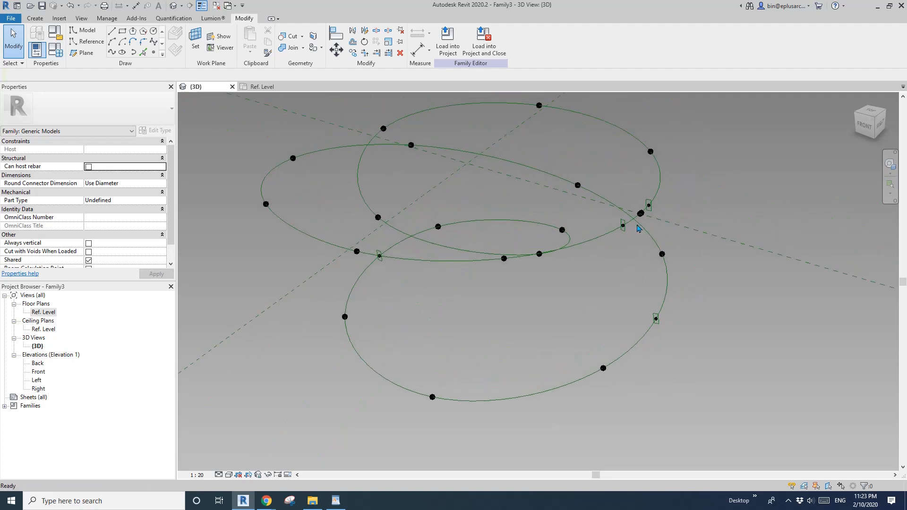
click(650, 204)
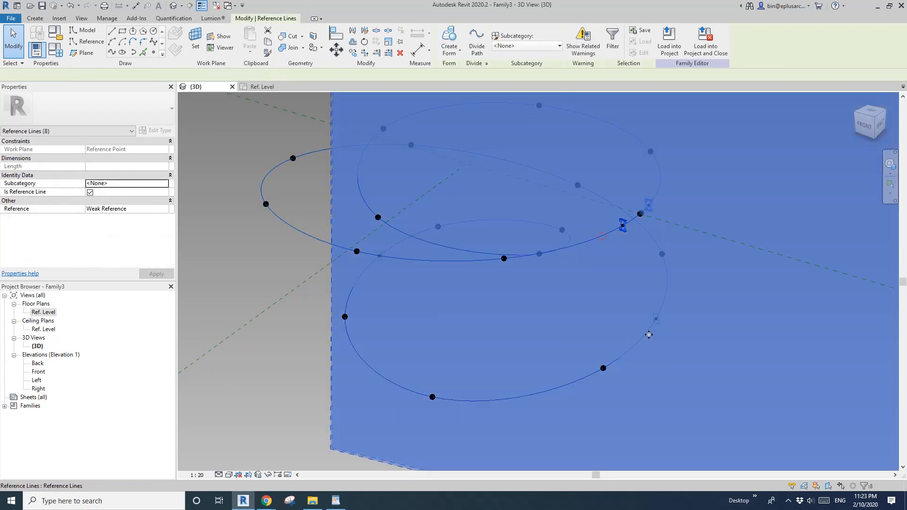
ctrl+click(661, 325)
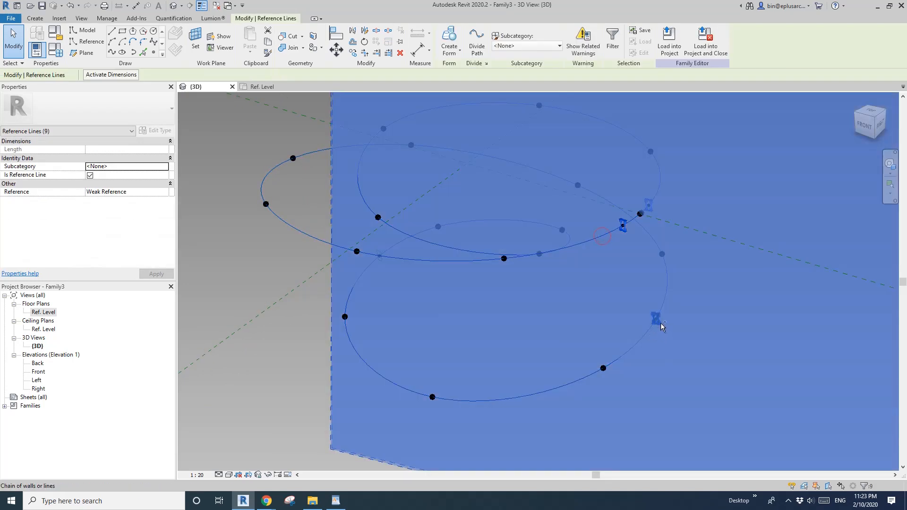
ctrl+click(385, 266)
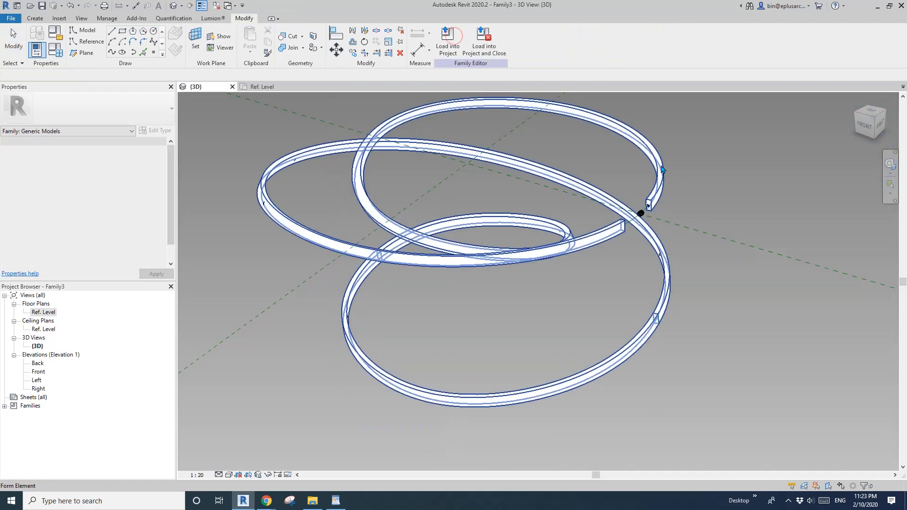
shift+middle_drag(674, 292, 685, 226)
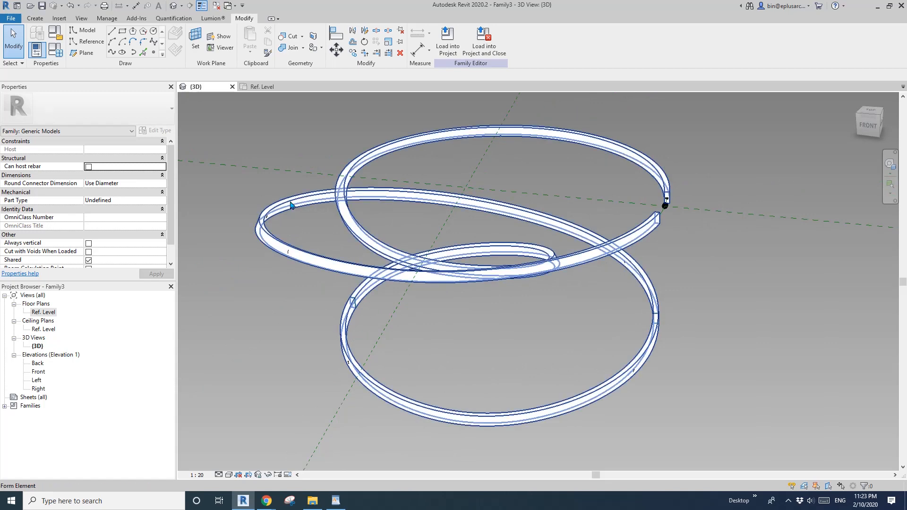
shift+middle_drag(272, 218, 240, 206)
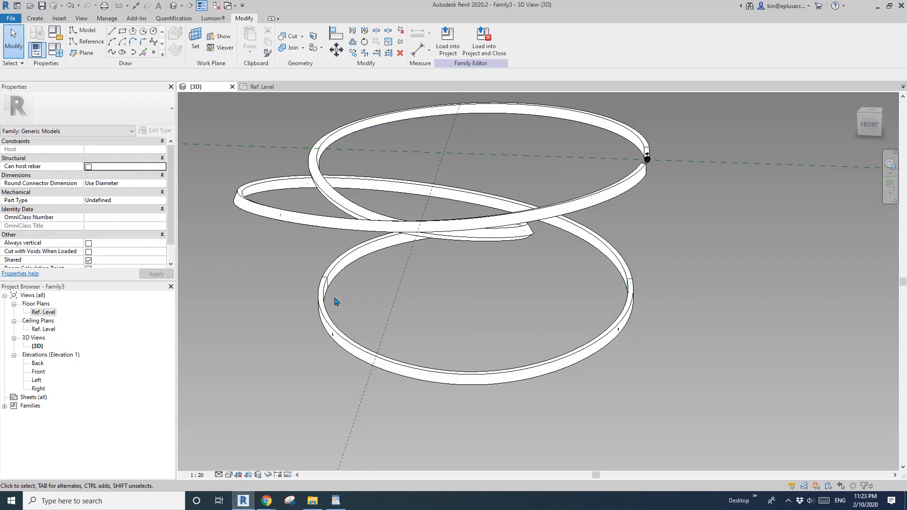
shift+middle_drag(374, 299, 470, 258)
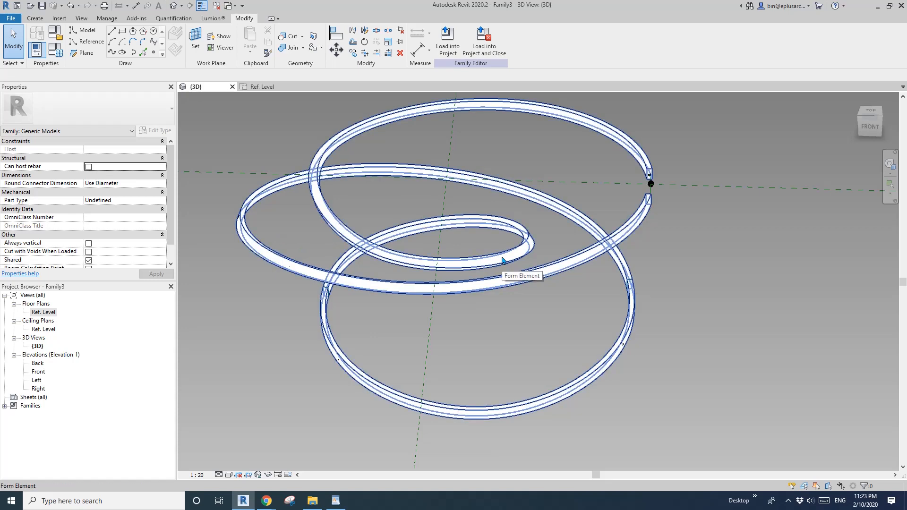
key(ctrl+z)
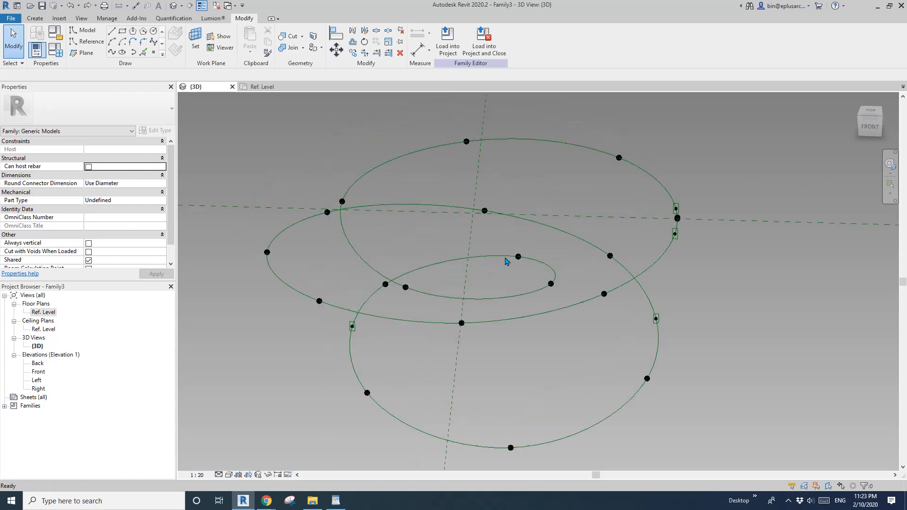
Copy the lower loop's profile with its point and host the copy on the small inner loop of the spline.
click(352, 327)
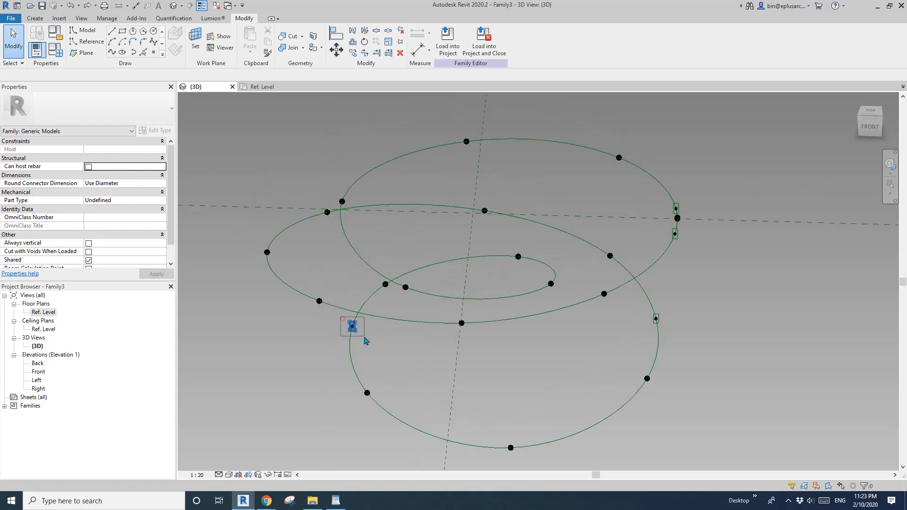
click(519, 284)
scroll(510, 282, up, 2)
click(510, 277)
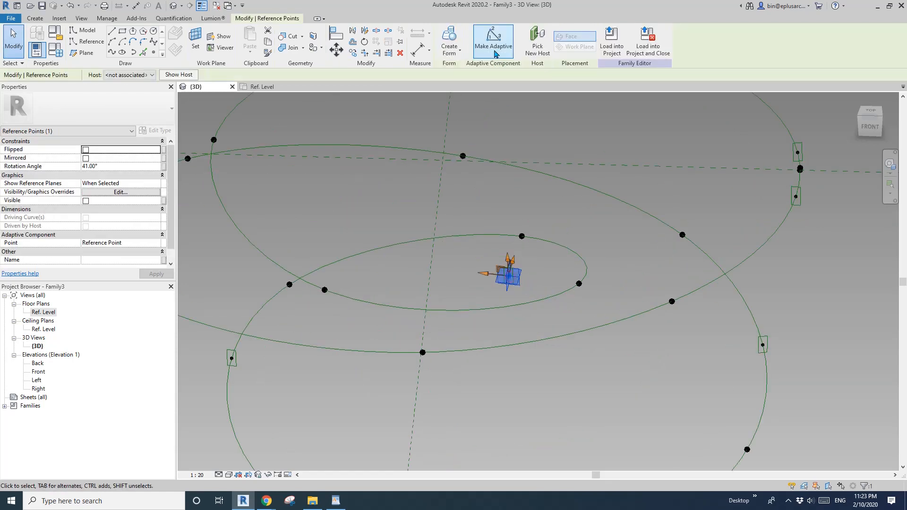
click(543, 295)
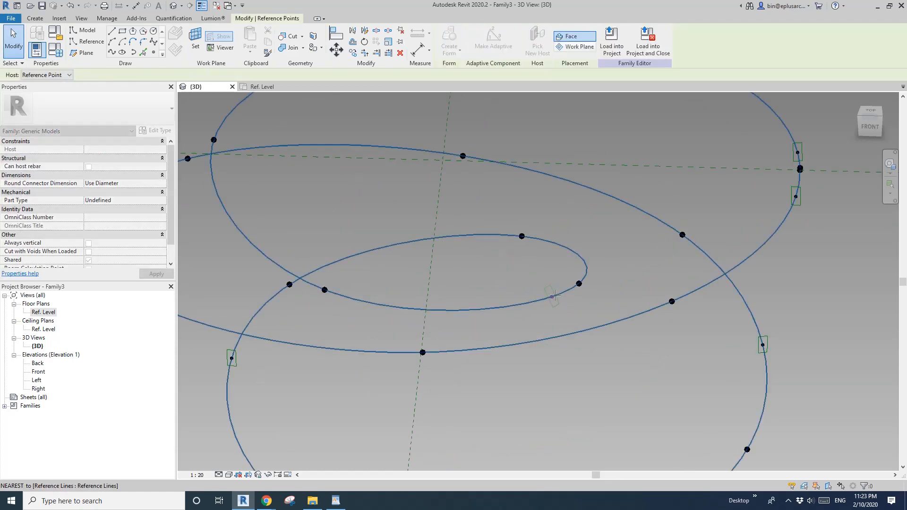
Copy the lower loop's profile with its point again and host the copy on the outer end of the middle loop.
scroll(403, 323, down, 2)
drag(370, 297, 390, 337)
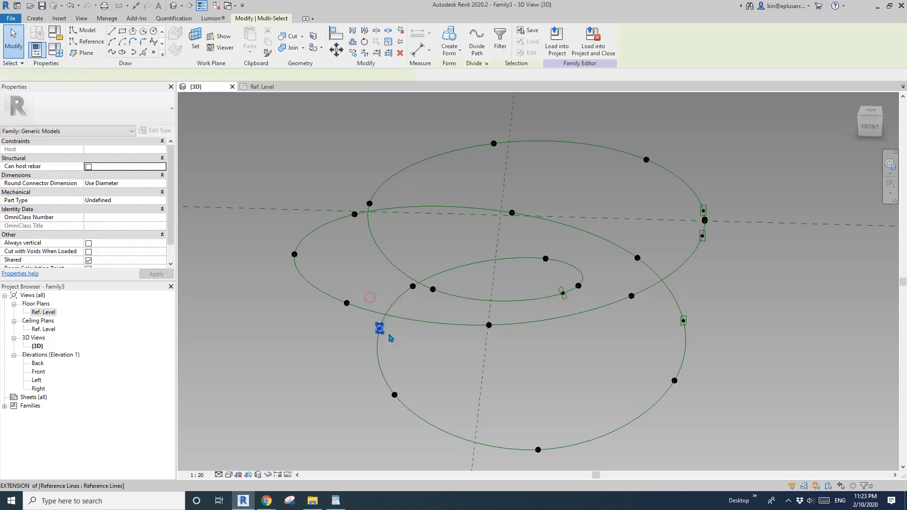
click(305, 291)
scroll(304, 329, up, 3)
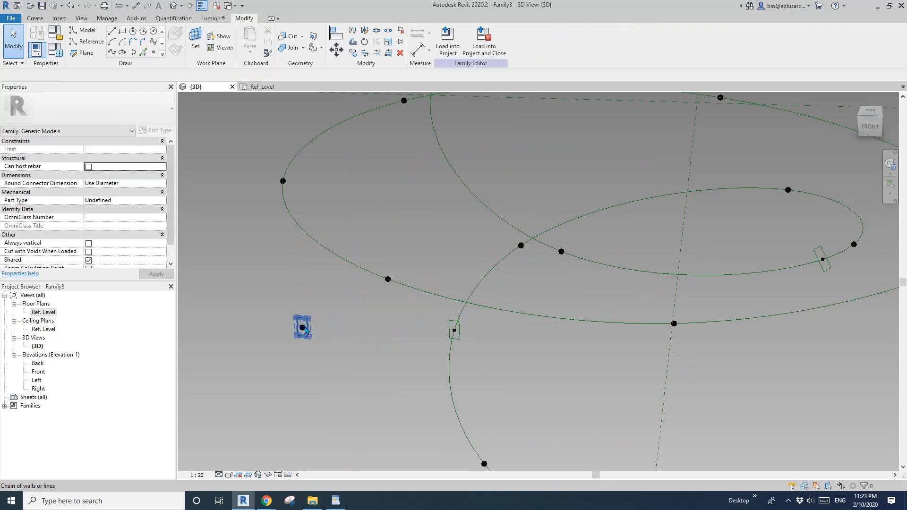
click(304, 329)
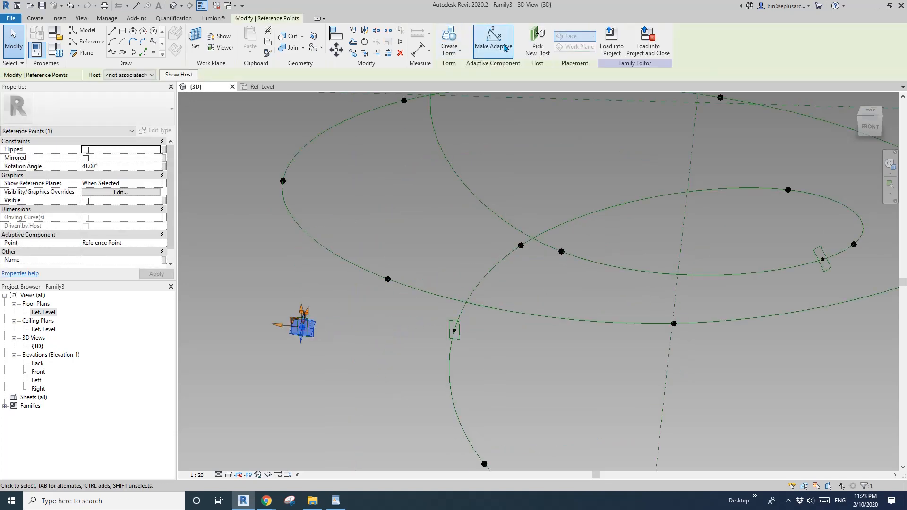
click(285, 201)
scroll(291, 206, up, 3)
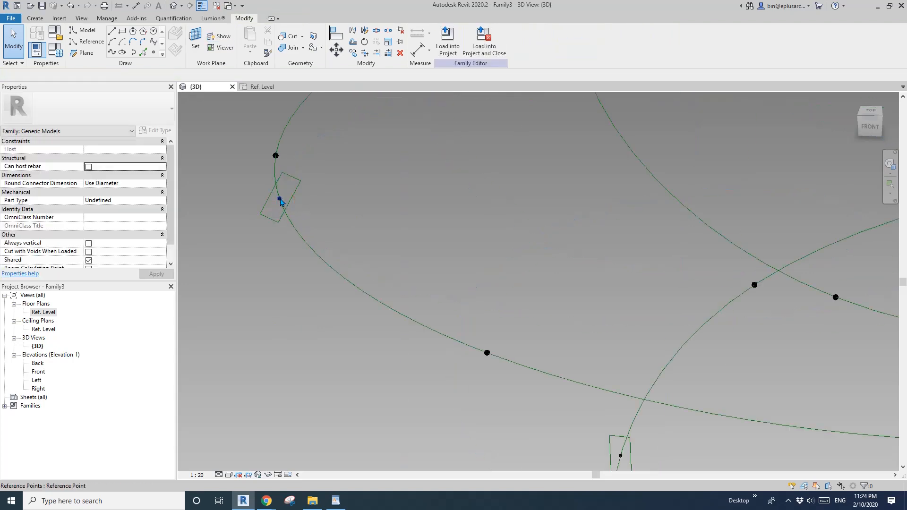
Set the middle loop profile point's rotation angle to 0°, 20° and finally 10° to stand its rectangle upright.
click(281, 199)
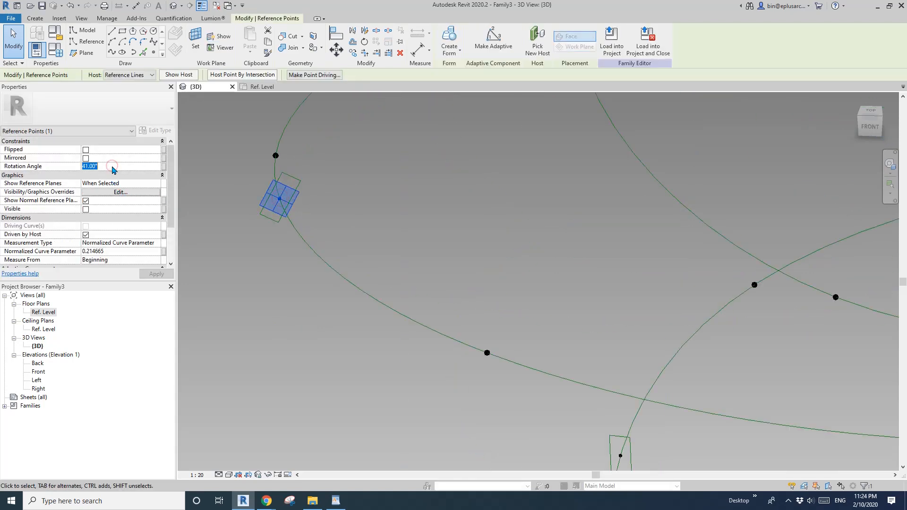
key(Return)
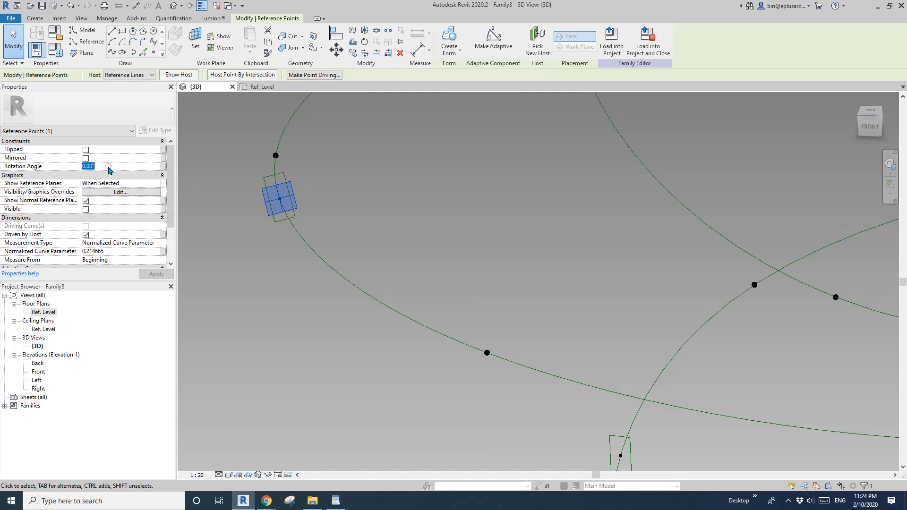
click(108, 167)
text(20)
key(Return)
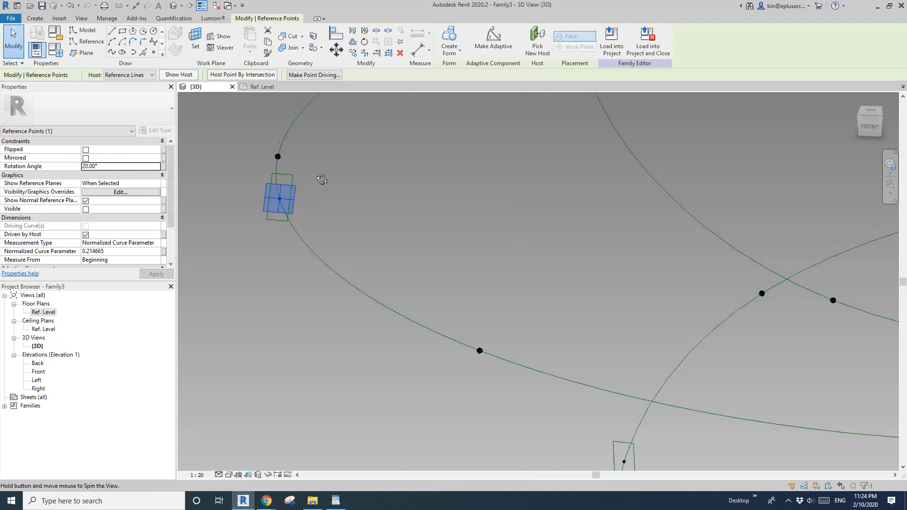
text(10)
key(Return)
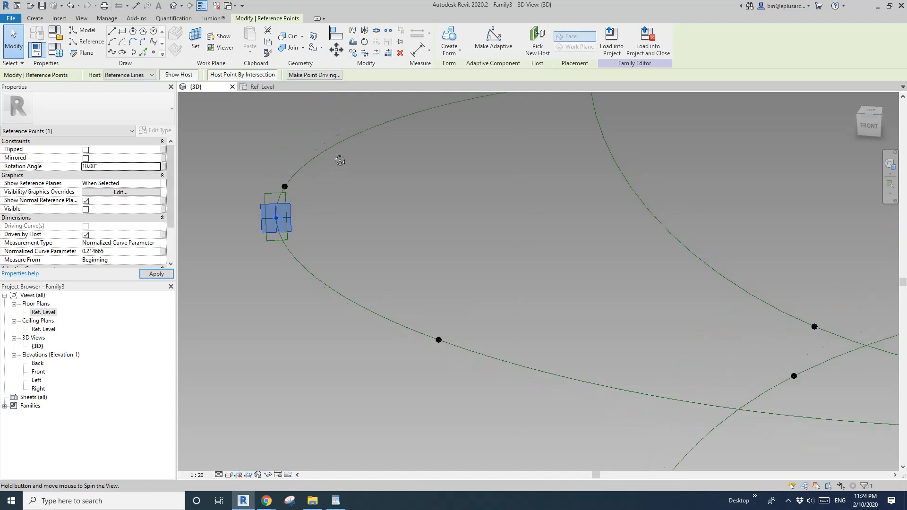
Set the rotation angle of the small inner loop's profile point to 0°.
scroll(378, 232, down, 7)
middle_drag(537, 246, 419, 231)
scroll(631, 245, up, 4)
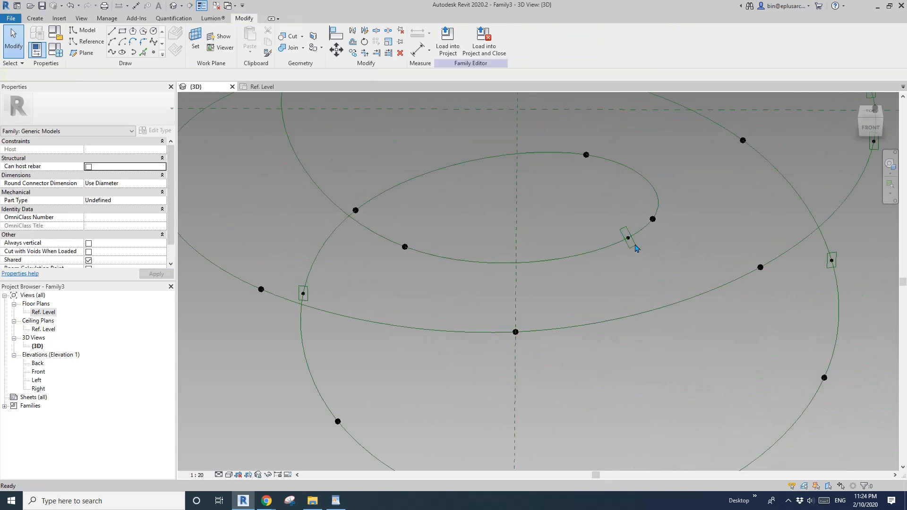
click(625, 238)
shift+middle_drag(539, 250, 215, 209)
text(00)
key(Return)
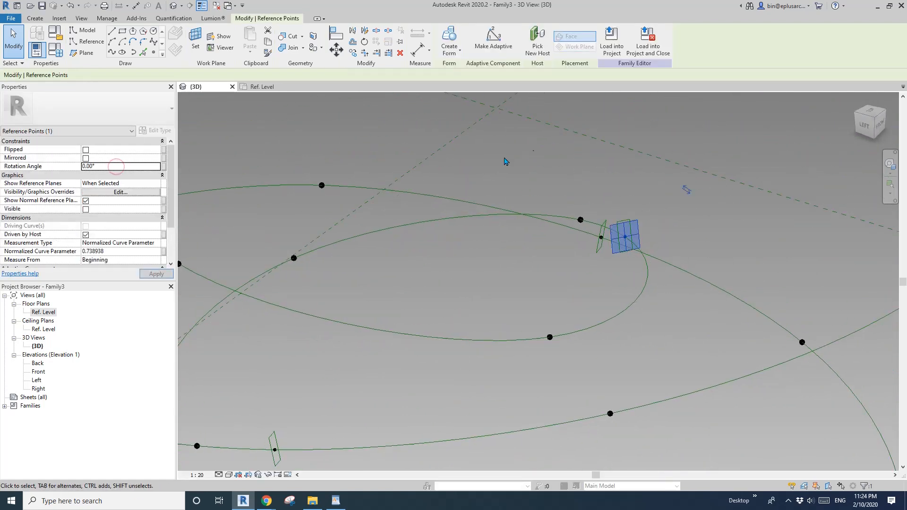
Create a solid form from all six rectangular profiles and the reference spline.
shift+middle_drag(581, 184, 691, 194)
scroll(541, 282, down, 5)
click(542, 282)
scroll(537, 264, up, 3)
click(685, 179)
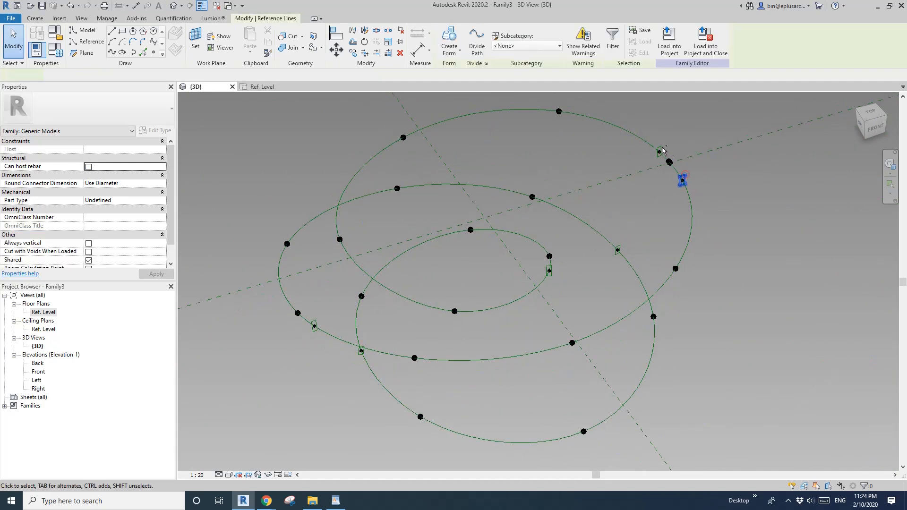
ctrl+click(551, 275)
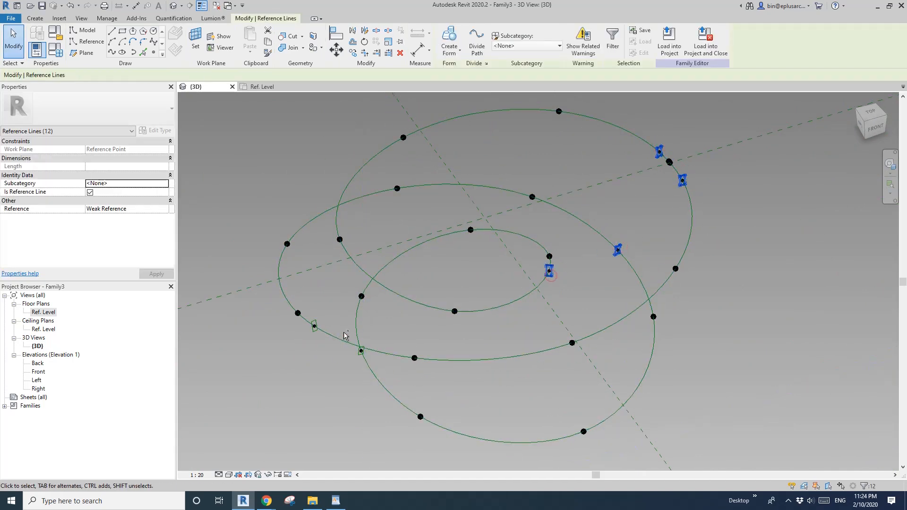
ctrl+click(358, 355)
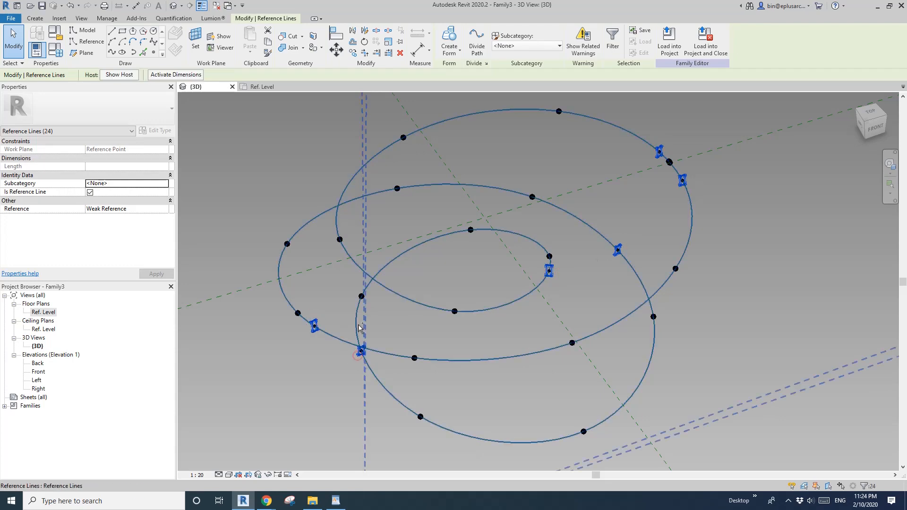
click(450, 38)
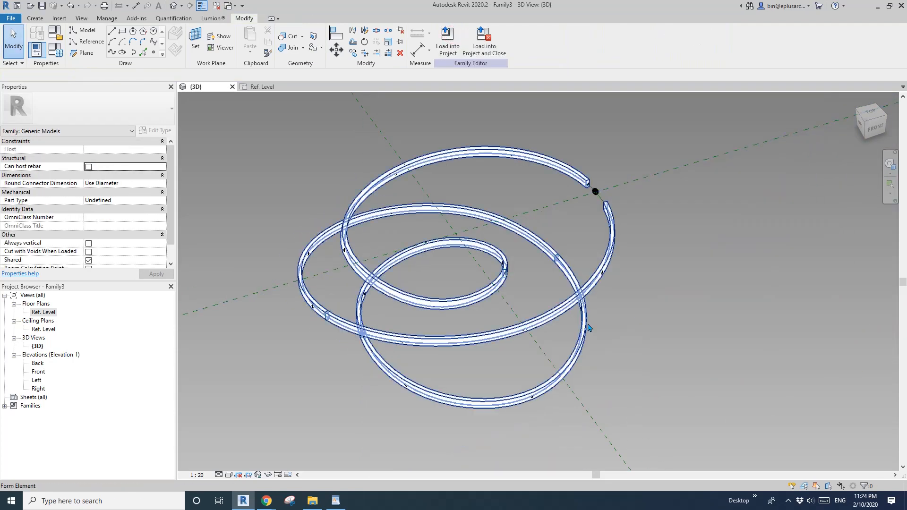
Examine the swept ring form from several sides, checking the loops for twisting and the gap between its two ends.
shift+middle_drag(544, 215, 558, 267)
scroll(358, 234, up, 6)
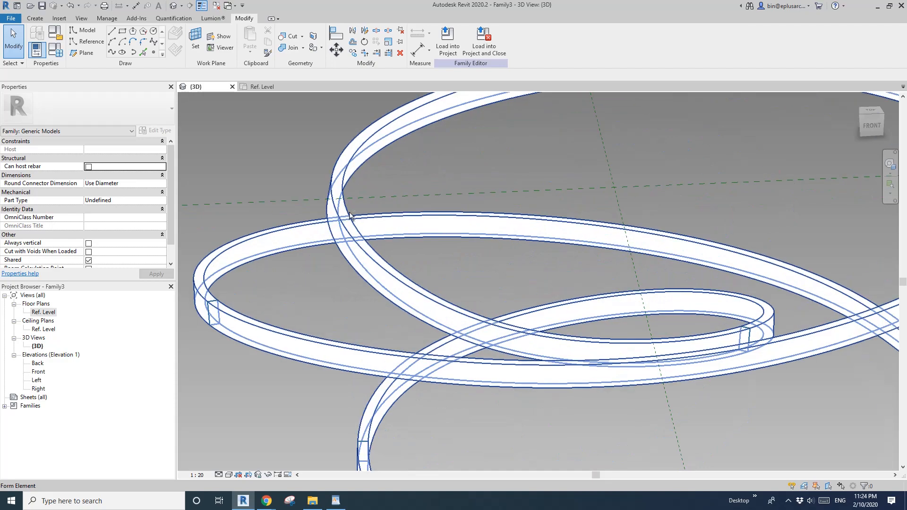
shift+middle_drag(356, 225, 382, 222)
click(355, 201)
click(380, 223)
scroll(381, 223, down, 4)
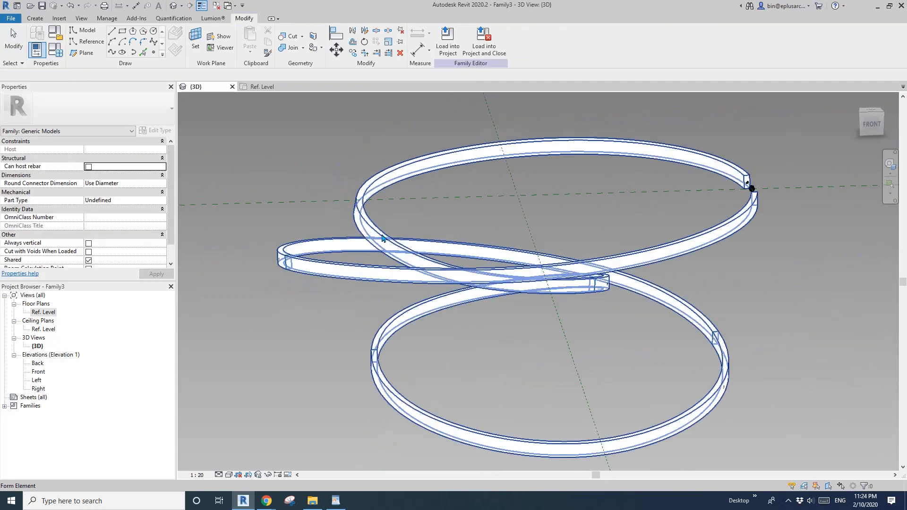
shift+middle_drag(437, 258, 671, 237)
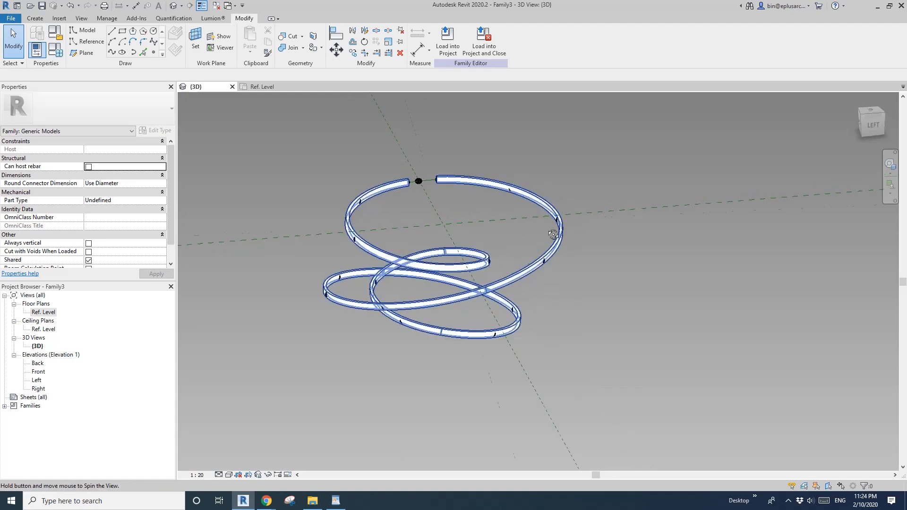
shift+middle_drag(544, 266, 416, 296)
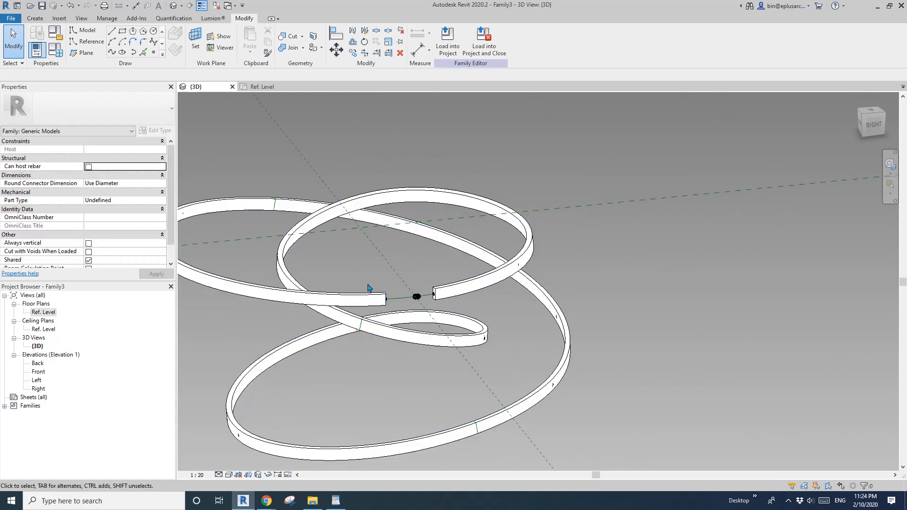
Set the normalized curve parameter of the end profile's reference point to 1 to extend the ring to the spline's end.
scroll(411, 295, up, 5)
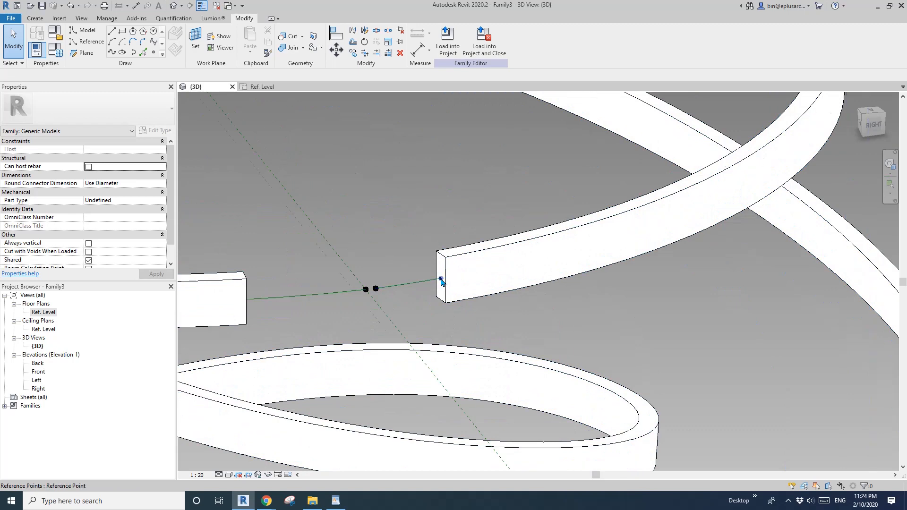
scroll(440, 282, up, 2)
click(439, 282)
scroll(436, 244, down, 3)
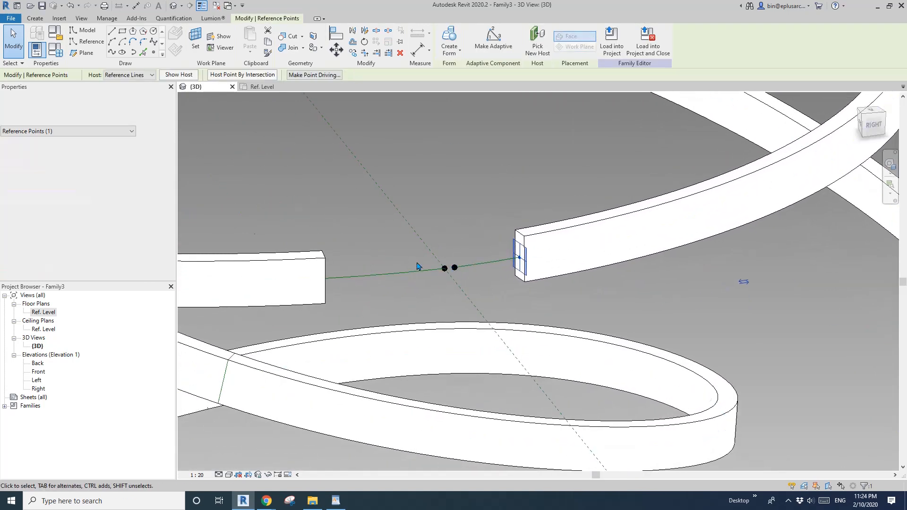
click(120, 250)
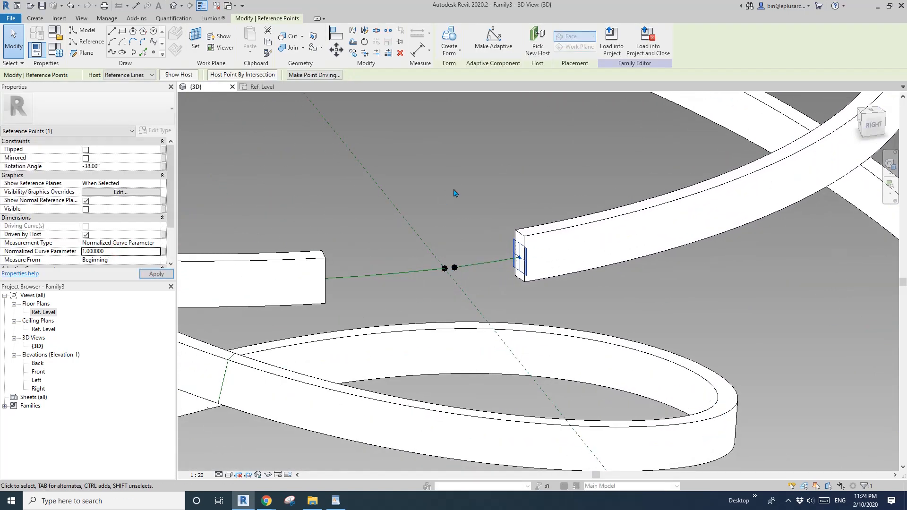
Set the normalized curve parameter of the start profile's reference point to 0 to extend the ring to the spline's start.
shift+middle_drag(357, 279, 272, 280)
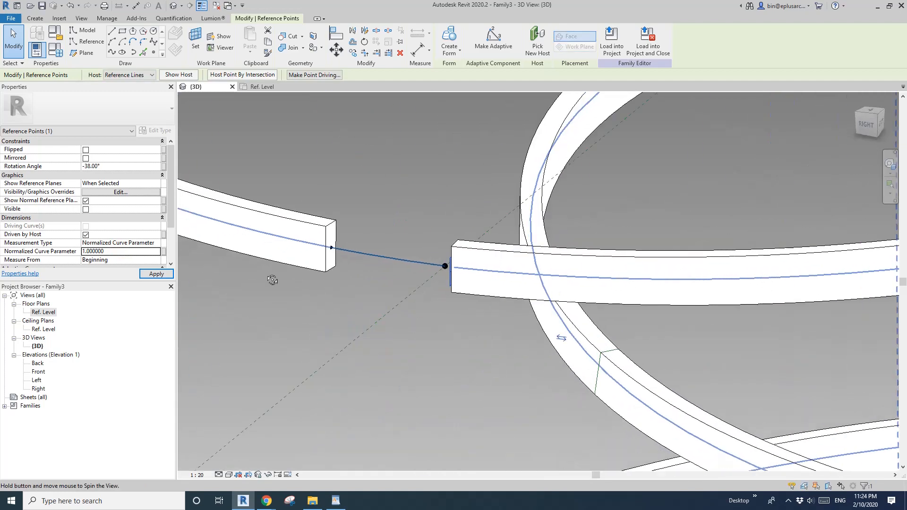
click(331, 249)
click(123, 251)
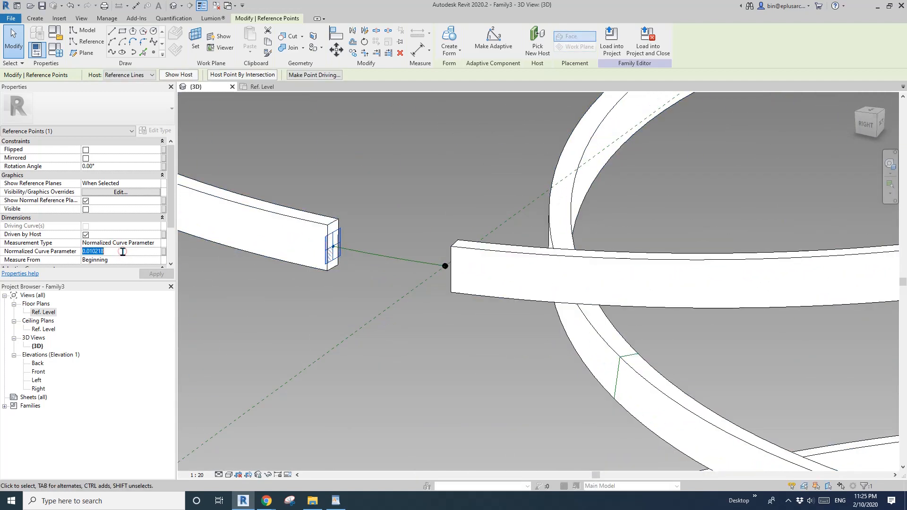
key(Escape)
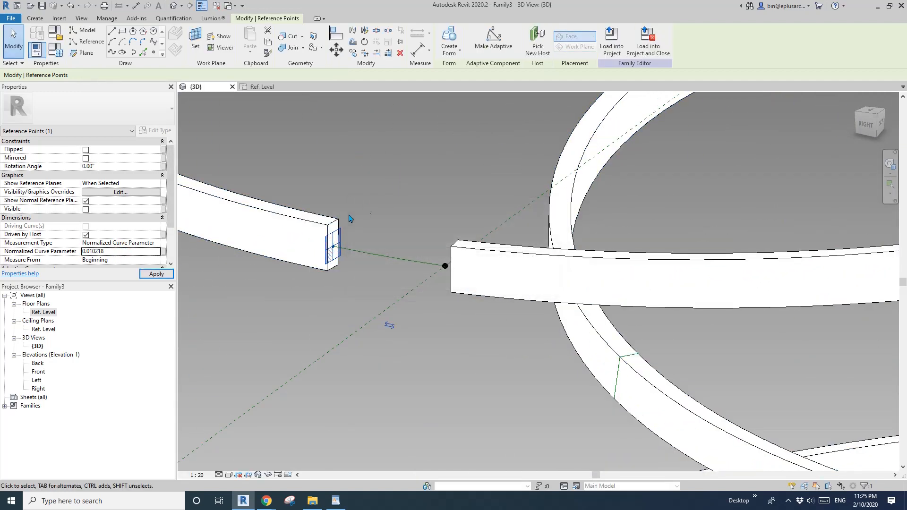
text(0000)
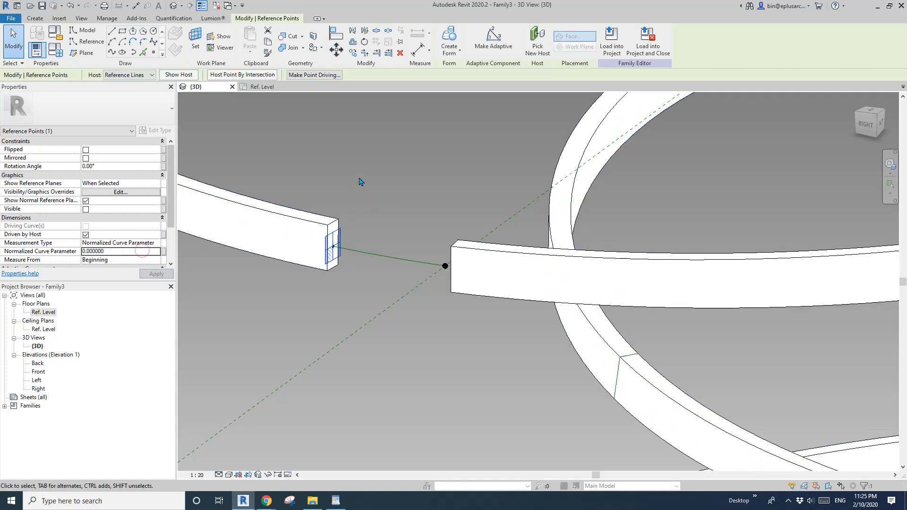
click(487, 283)
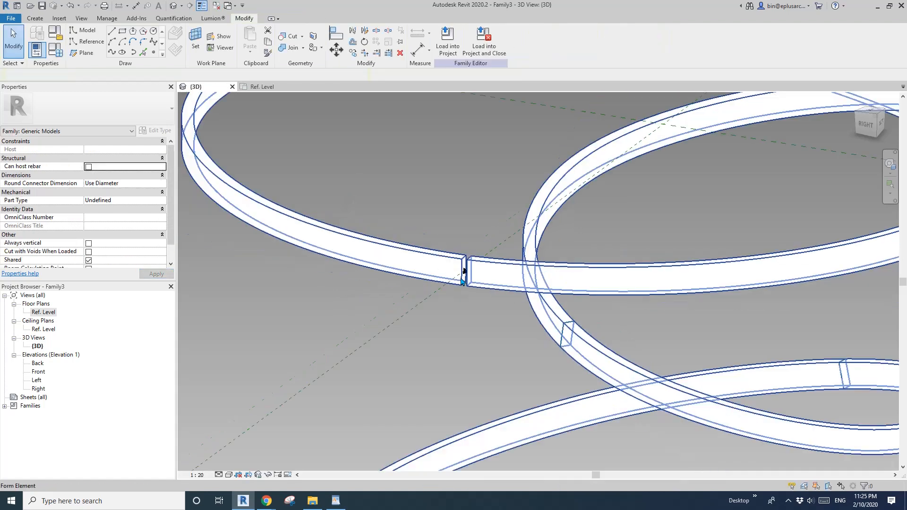
shift+middle_drag(464, 271, 259, 319)
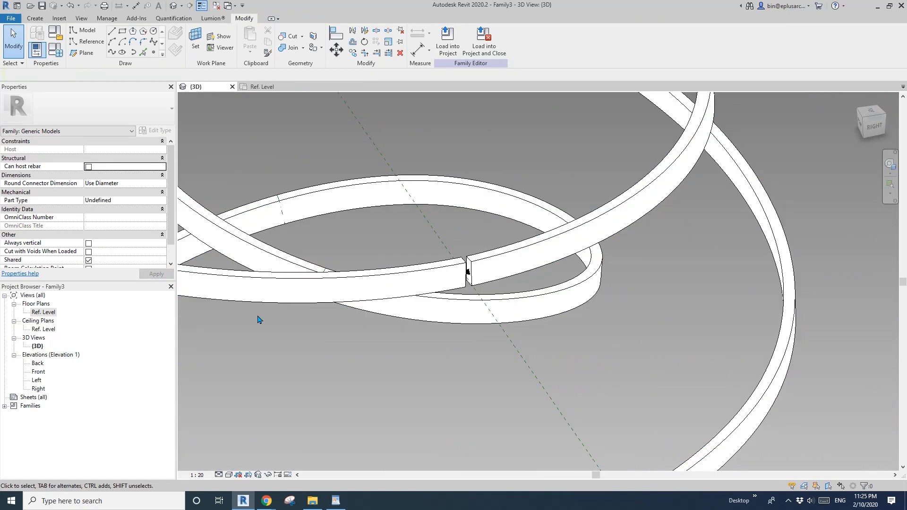
Open the Ref. Level floor plan at the gap between the ring's two ends and show it in wireframe.
double_click(45, 314)
scroll(491, 286, up, 5)
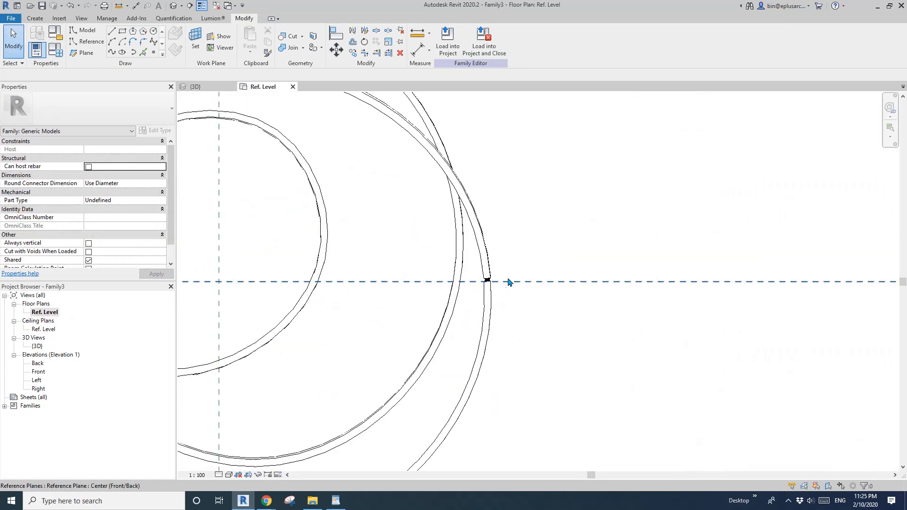
scroll(489, 288, up, 10)
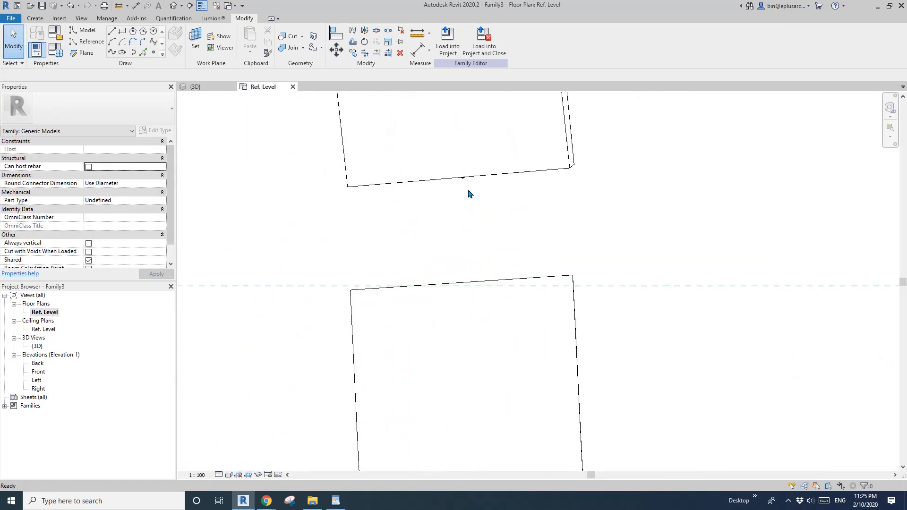
click(465, 182)
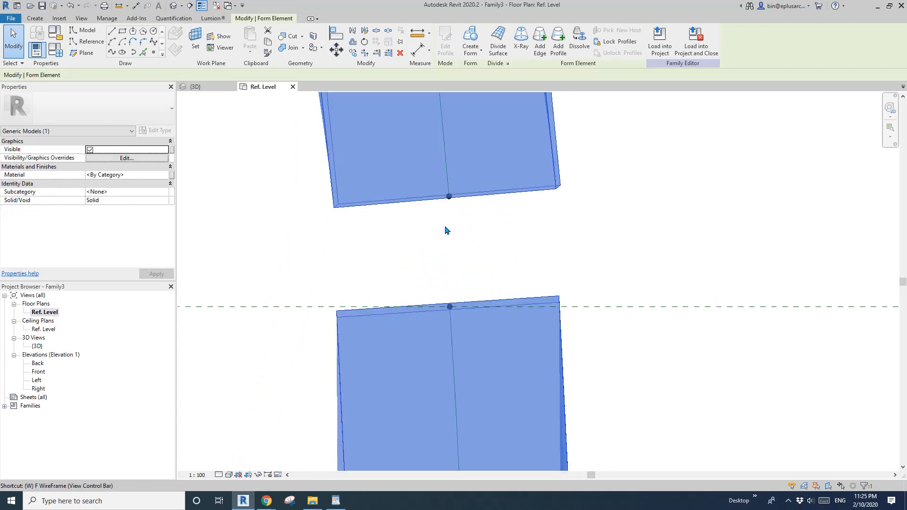
key(f)
middle_drag(432, 261, 404, 285)
key(Escape)
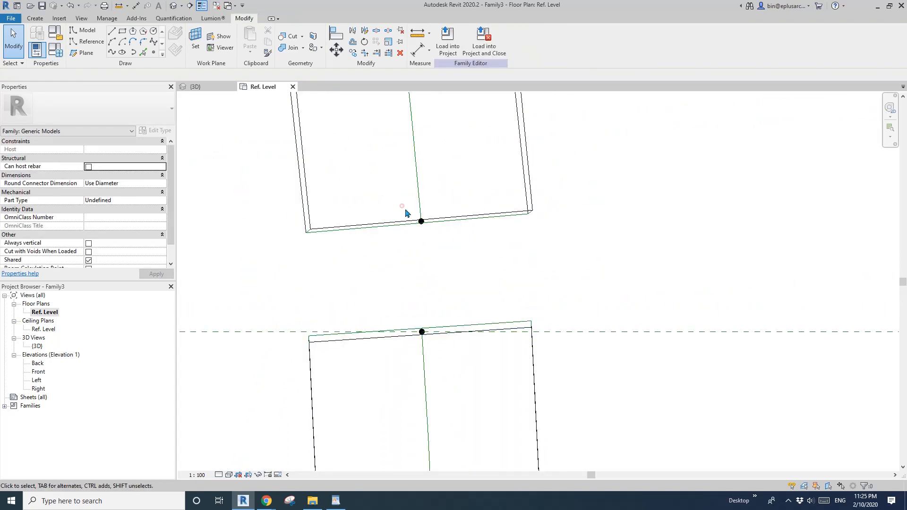
Temporarily hide the end profile's hosted reference point that covers the spline's end point.
key(Tab)
key(Tab)
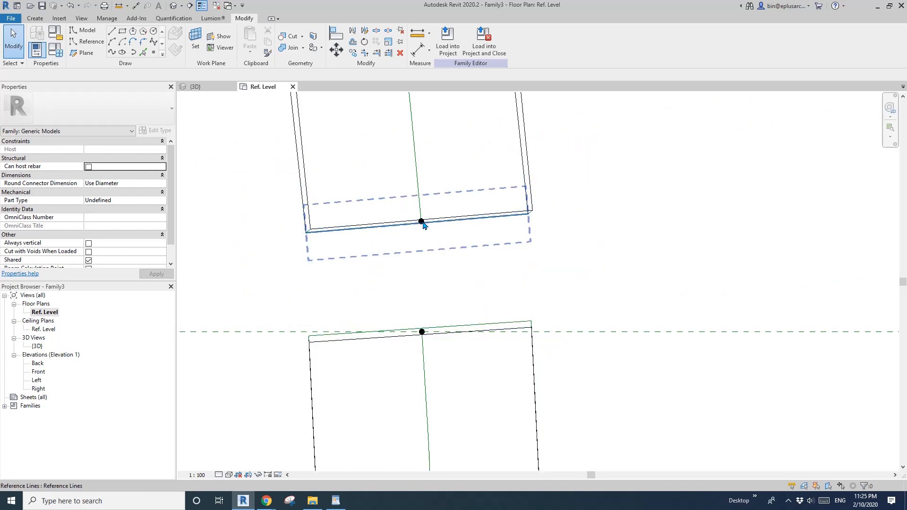
click(422, 222)
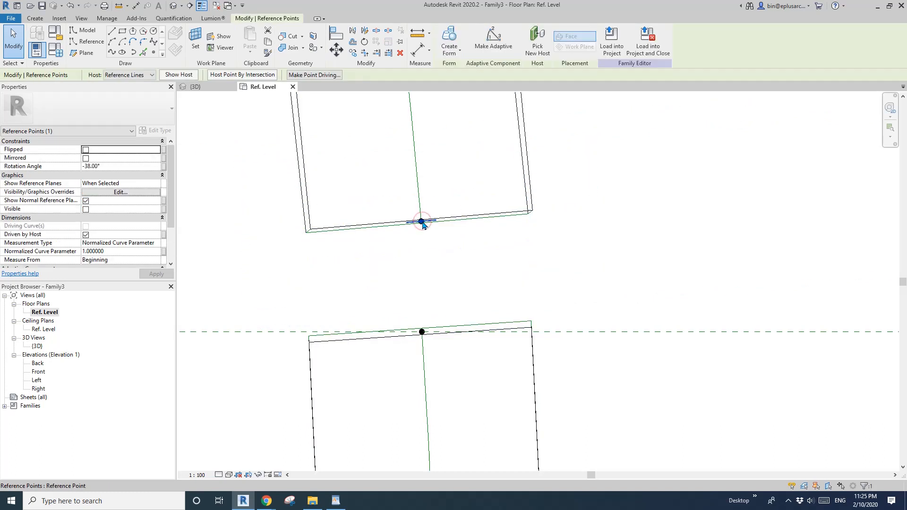
key(h)
key(h)
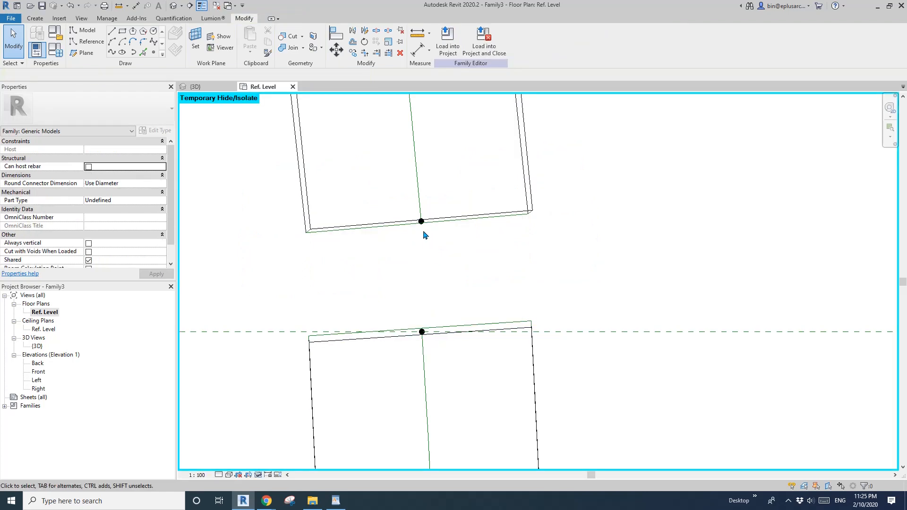
Move the spline's end point straight toward its start point, to about 0.5 from the Center (Front/Back) reference plane.
key(Tab)
key(Tab)
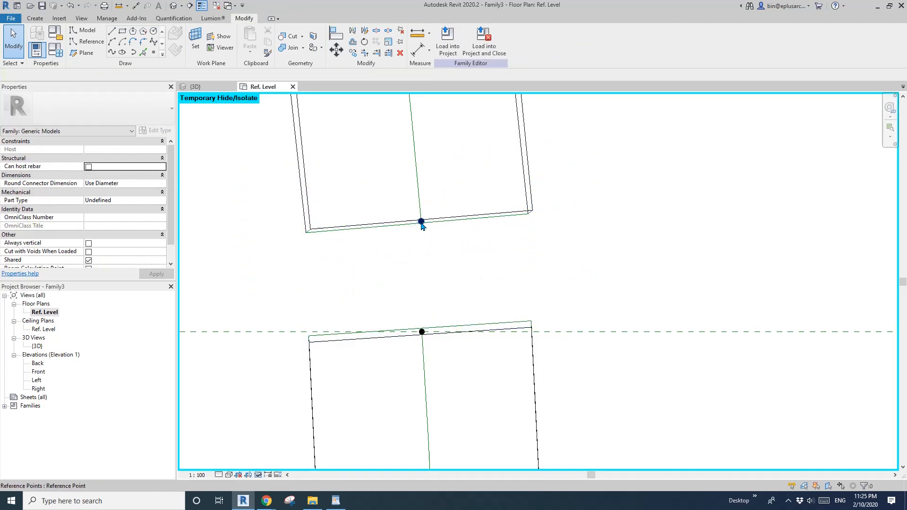
click(422, 222)
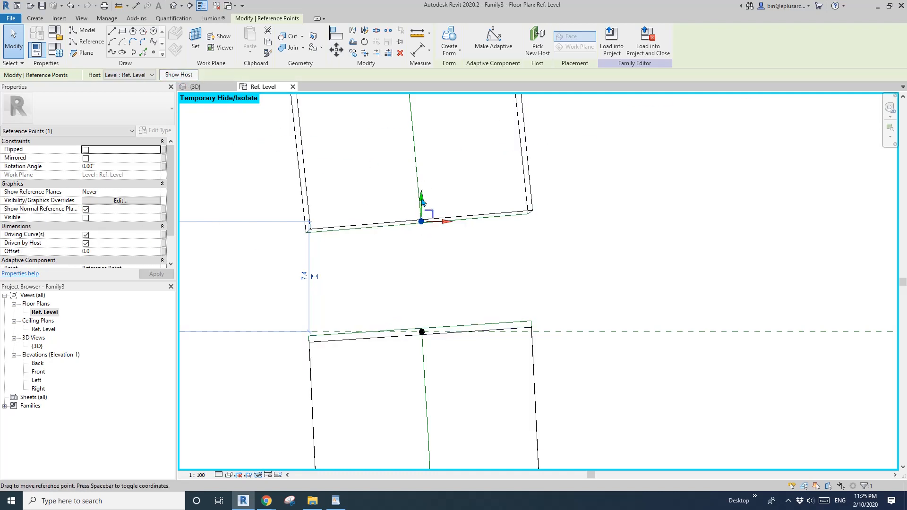
drag(421, 221, 421, 221)
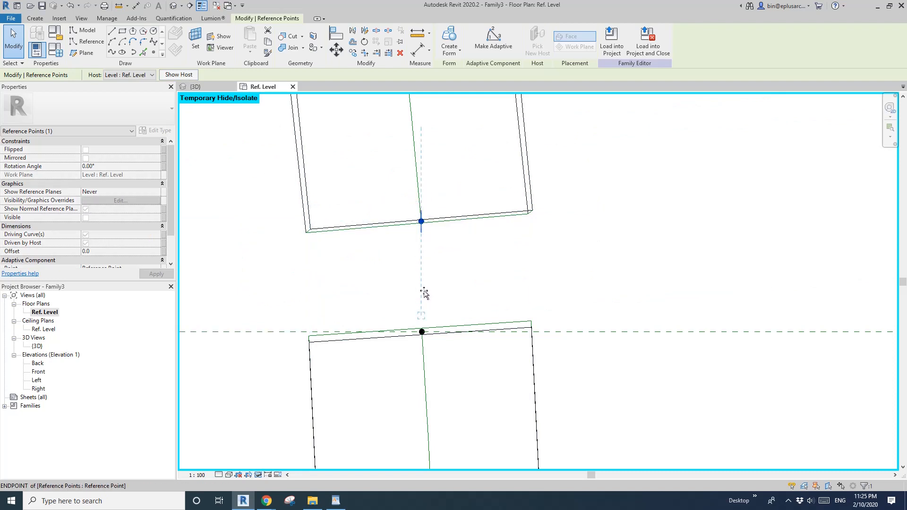
drag(430, 295, 422, 316)
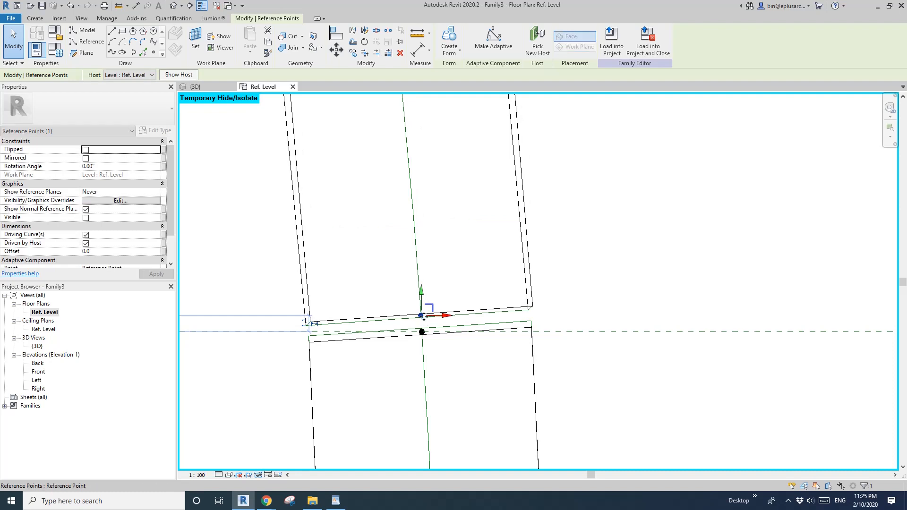
scroll(440, 333, up, 1)
scroll(420, 323, up, 3)
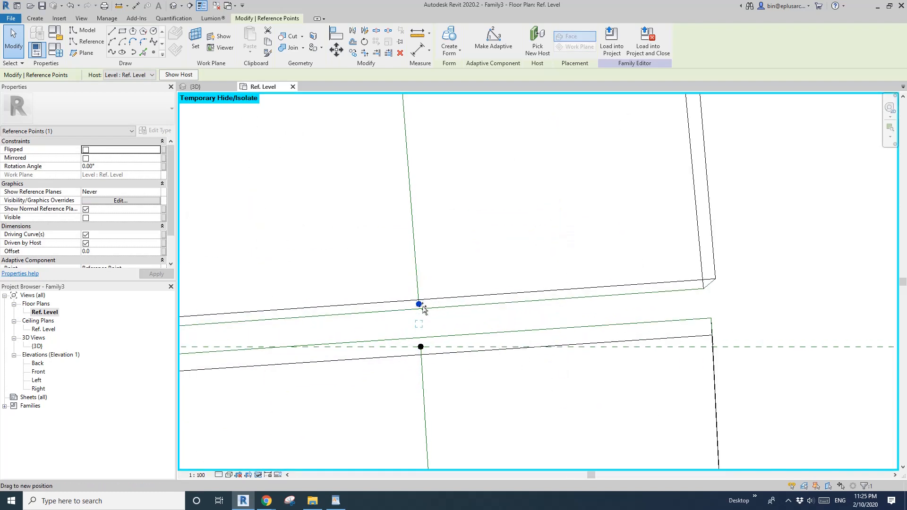
drag(422, 311, 420, 327)
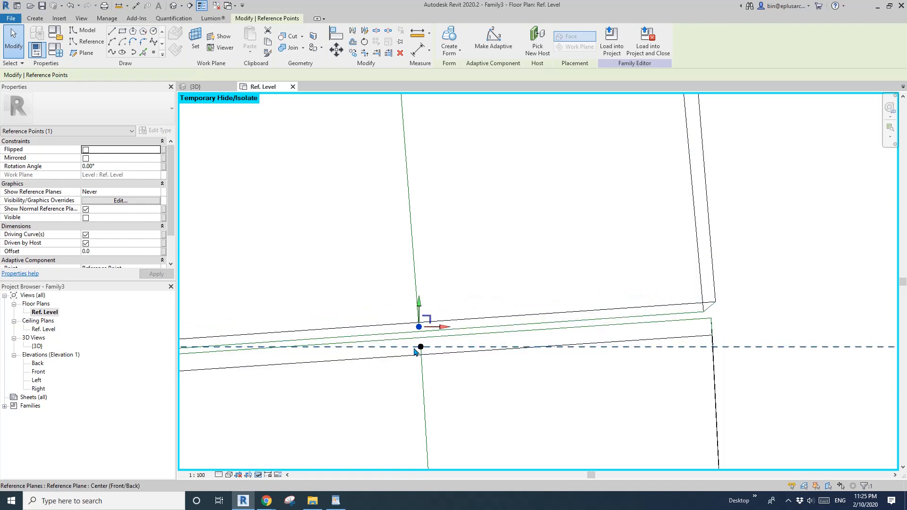
Try to move the spline's end point even closer, to about 0.2 from the Center (Front/Back) reference plane.
scroll(427, 344, down, 1)
middle_drag(422, 350, 514, 285)
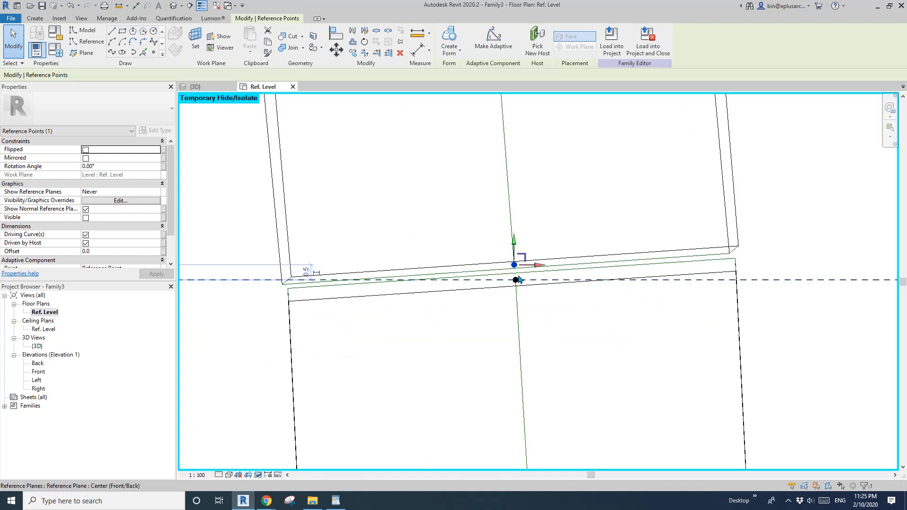
scroll(519, 254, up, 2)
drag(520, 239, 520, 268)
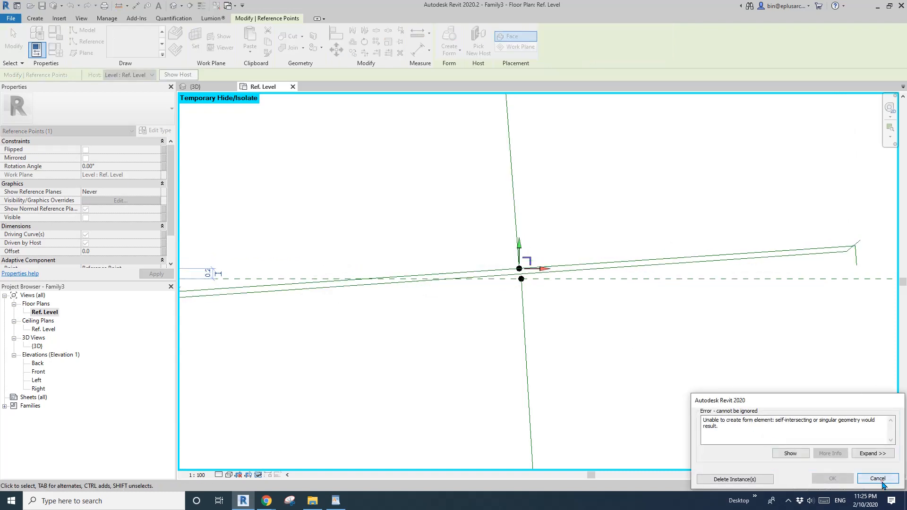
click(879, 480)
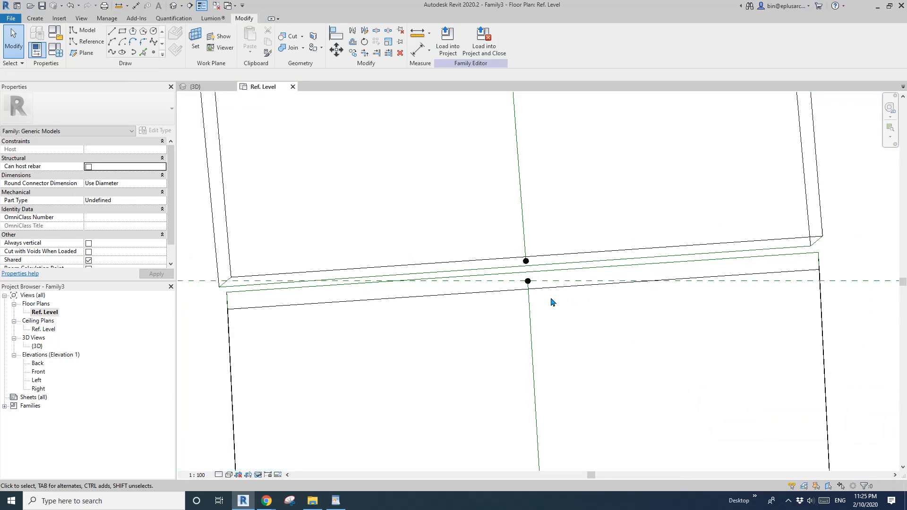
Examine the joint between the ring's two ends in the plan and in the 3D view, checking the remaining gap and profile alignment.
scroll(551, 298, down, 1)
middle_drag(551, 298, 609, 297)
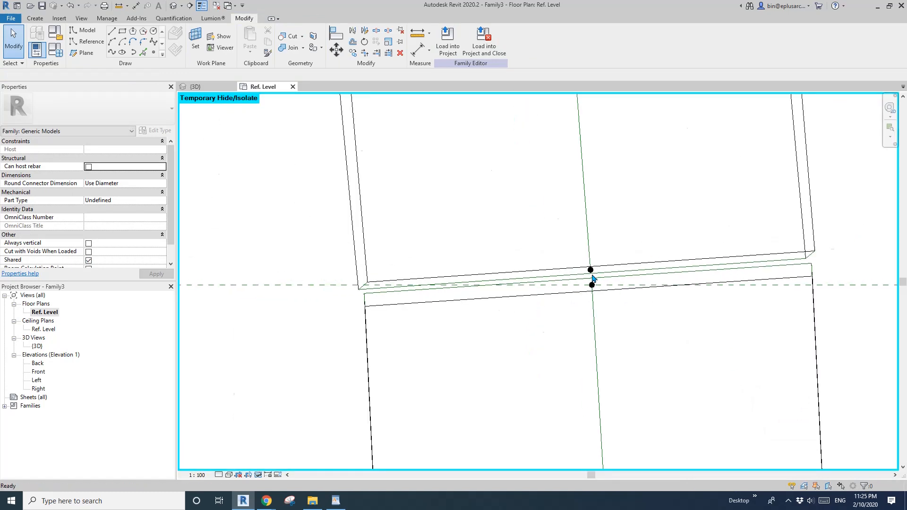
scroll(568, 307, down, 5)
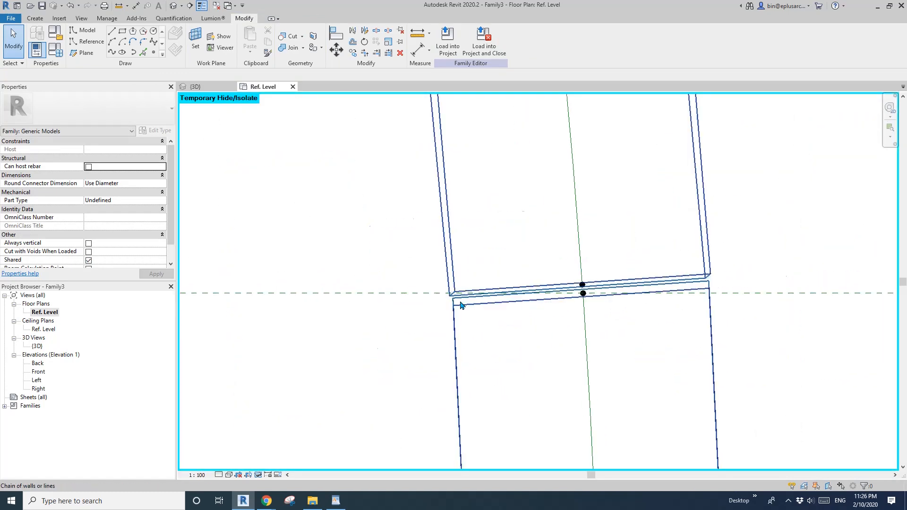
scroll(501, 321, down, 5)
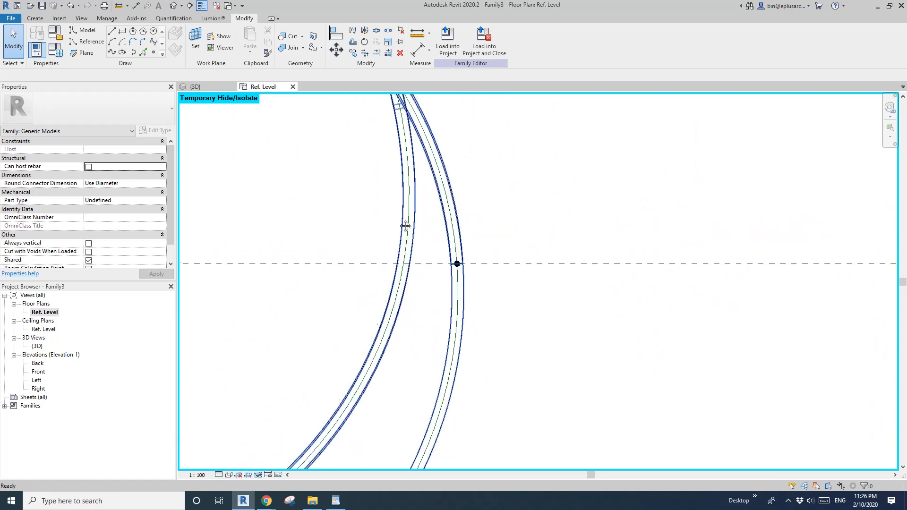
click(173, 7)
scroll(419, 263, up, 5)
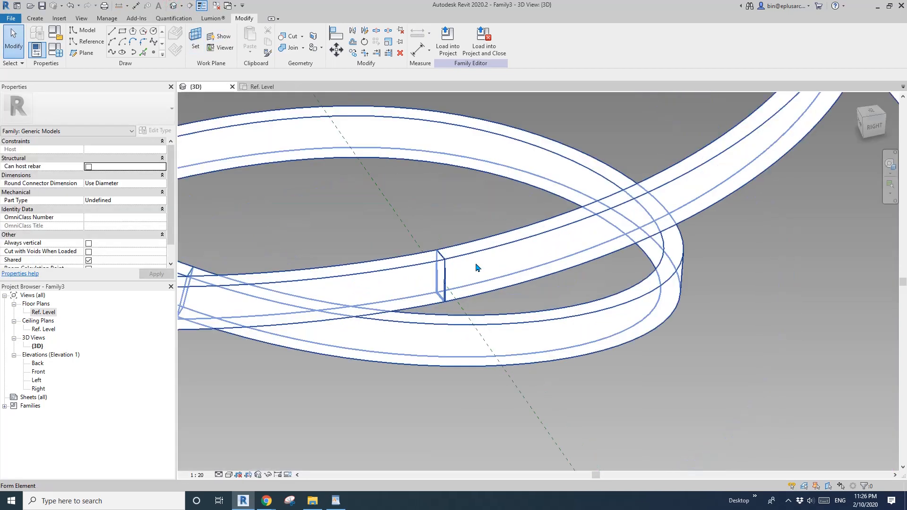
shift+middle_drag(463, 280, 254, 261)
scroll(423, 257, up, 3)
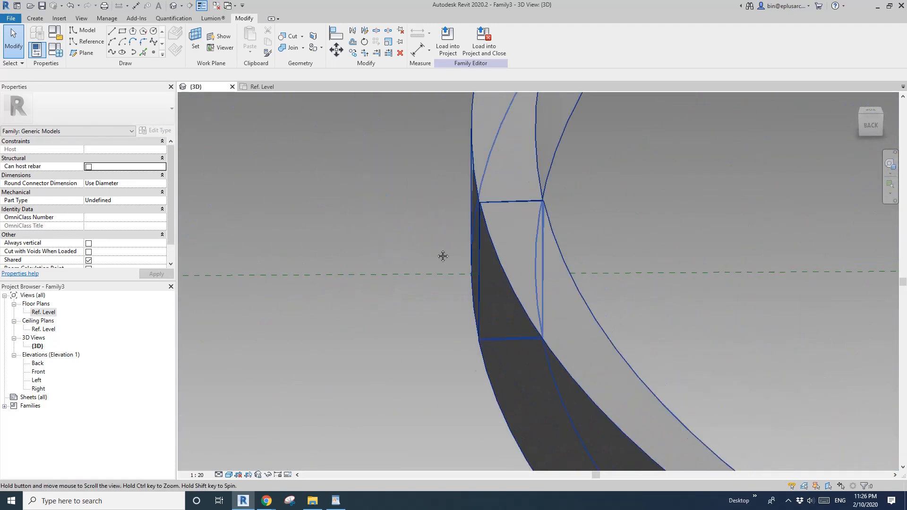
shift+middle_drag(441, 257, 345, 290)
scroll(348, 312, up, 3)
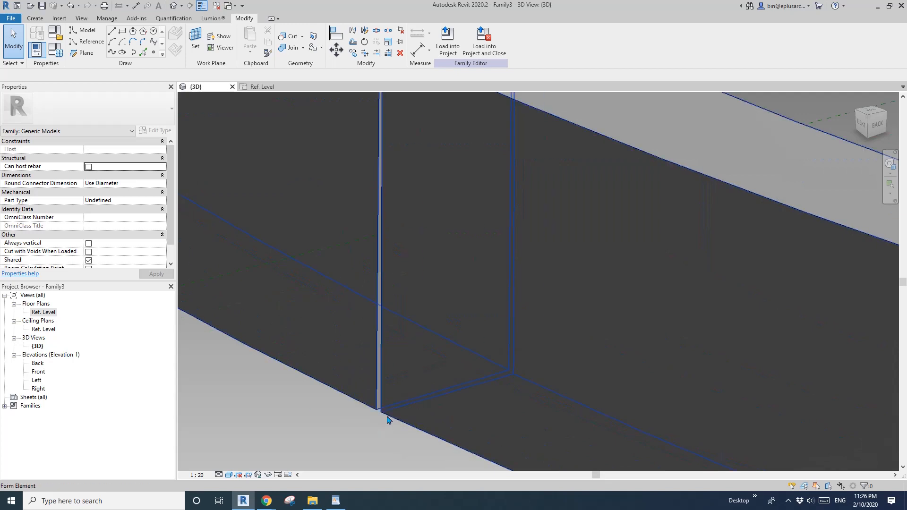
scroll(387, 417, down, 3)
shift+middle_drag(432, 323, 208, 327)
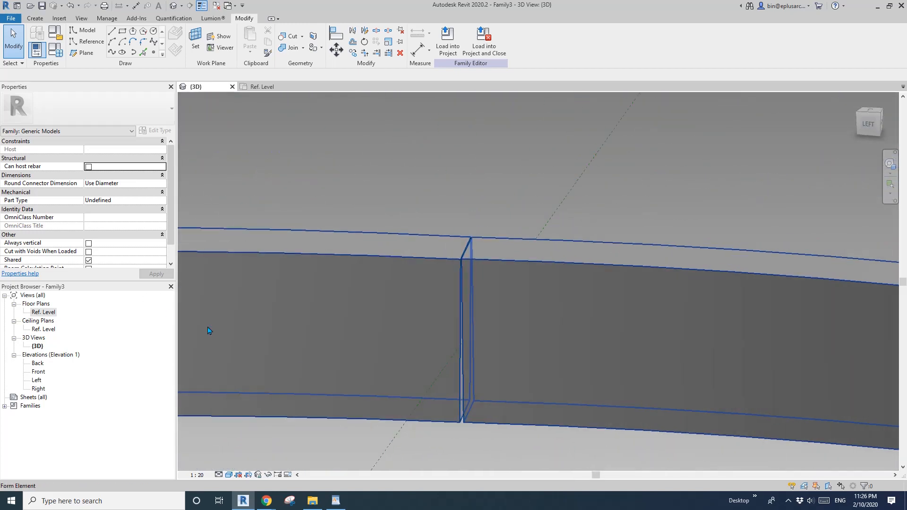
shift+middle_drag(415, 358, 367, 359)
Temporarily hide the ring form in the 3D view to expose the two end profiles.
click(517, 346)
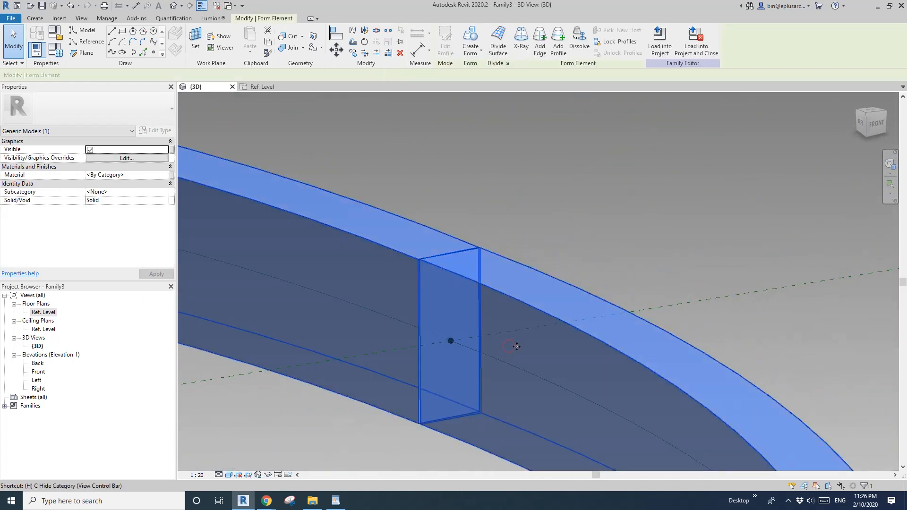
key(h)
shift+middle_drag(481, 386, 453, 336)
scroll(390, 203, up, 3)
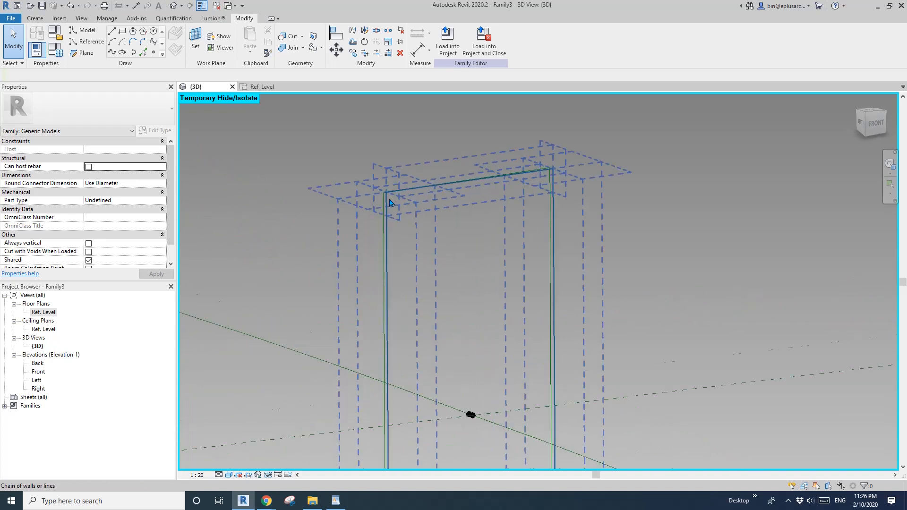
Set the rotation angle of the start profile's reference point to -1° to align it with the end profile.
shift+middle_drag(390, 203, 452, 212)
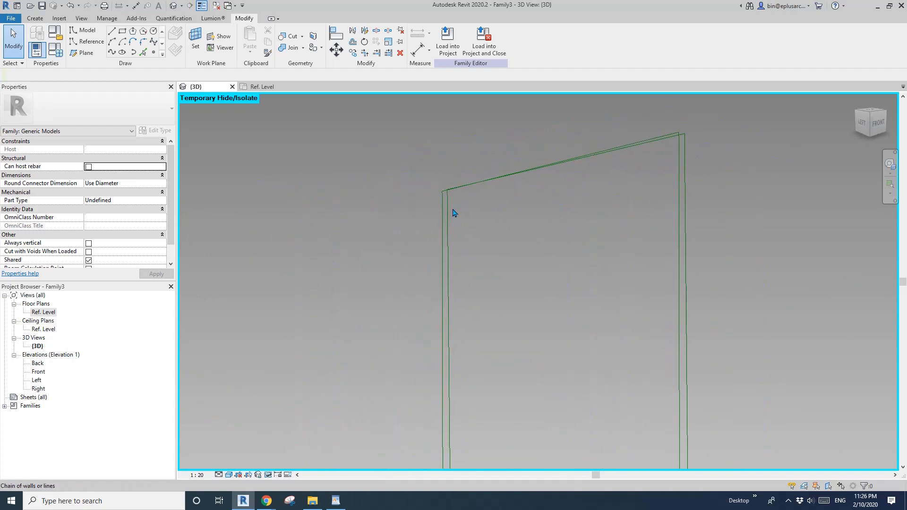
scroll(453, 213, down, 3)
scroll(478, 296, up, 5)
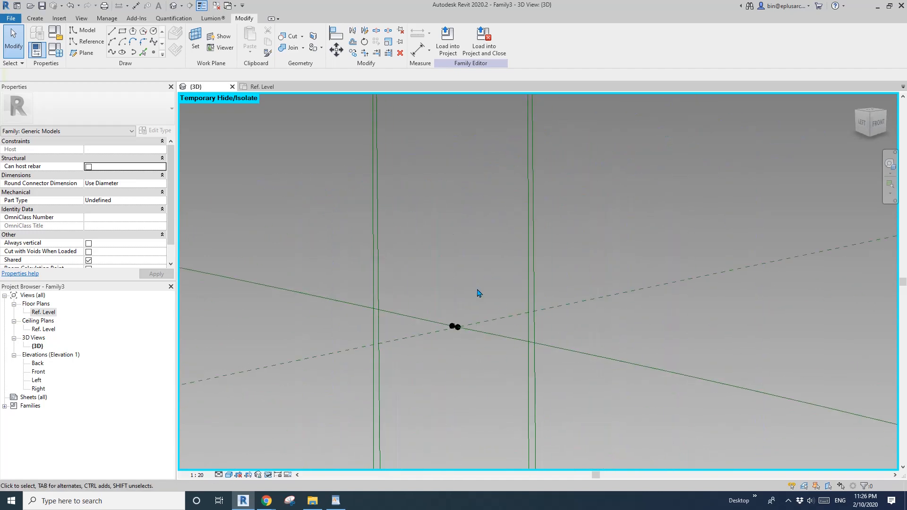
click(456, 327)
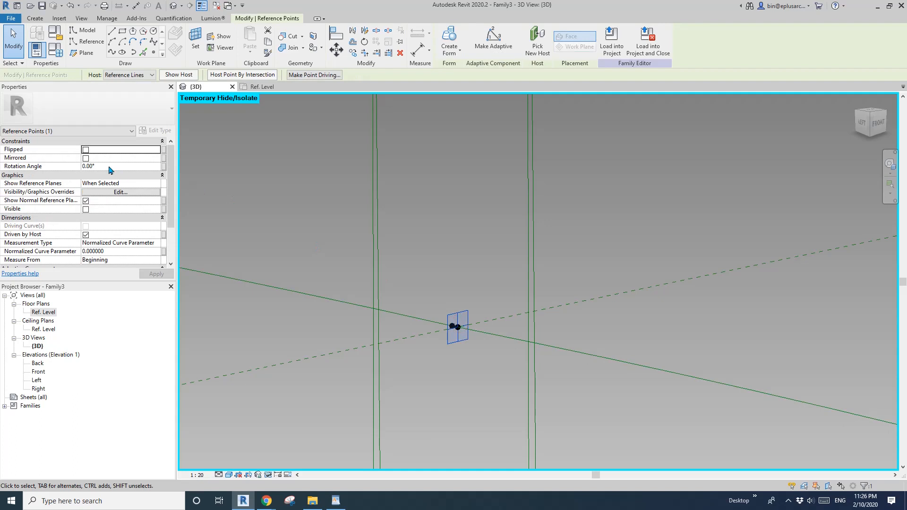
click(110, 167)
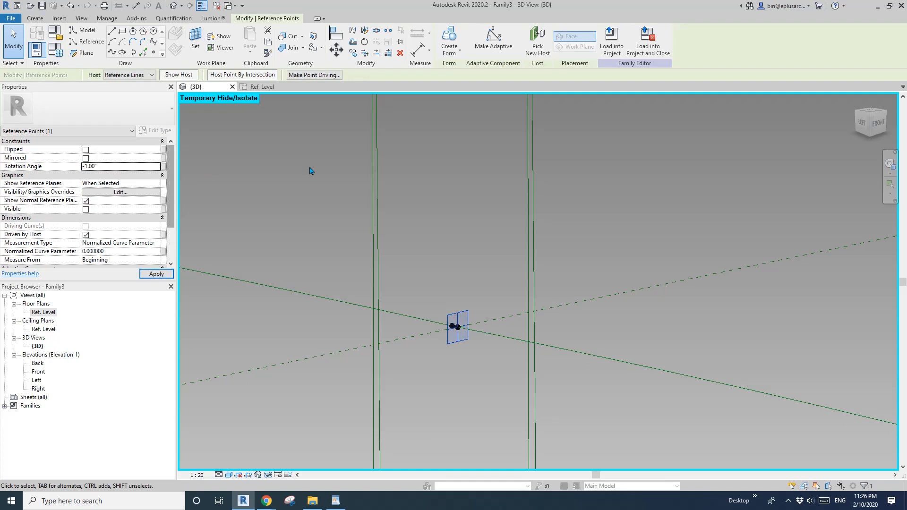
Try a rotation angle of 0° for the start profile's reference point.
click(128, 166)
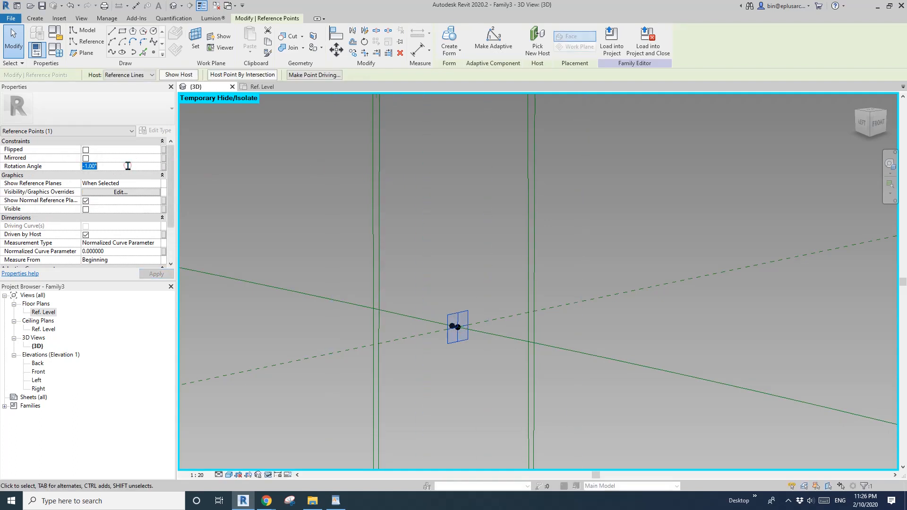
shift+middle_drag(315, 183, 274, 214)
click(118, 168)
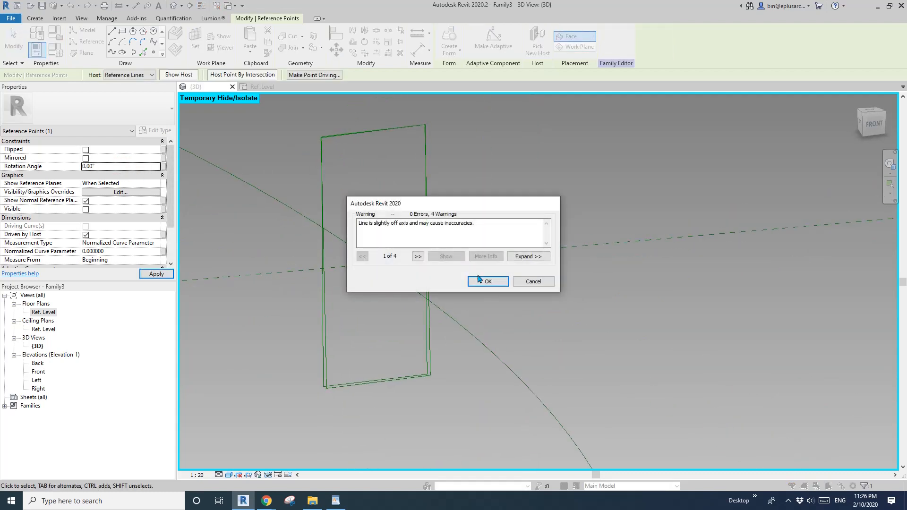
click(478, 279)
Fine-tune the rotation angle of the start profile's reference point to 0.2° and finally to 0.3°.
shift+middle_drag(350, 174, 332, 175)
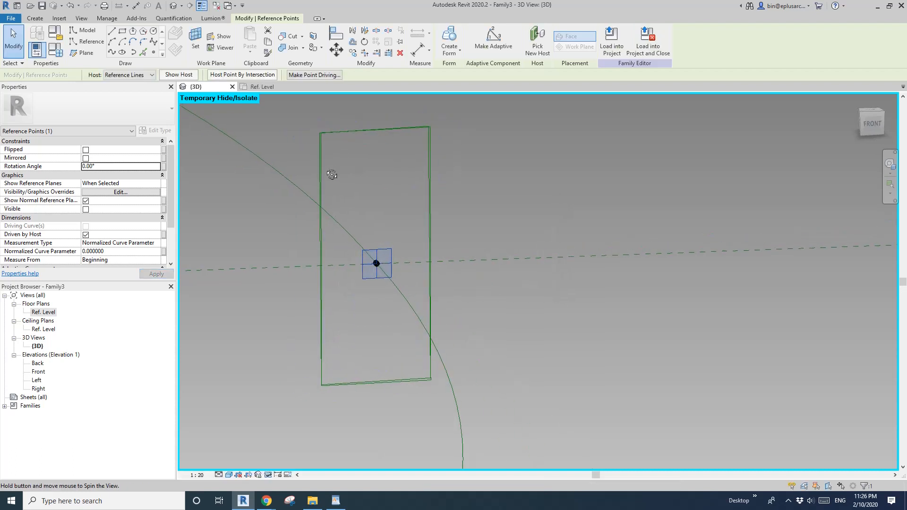
click(112, 168)
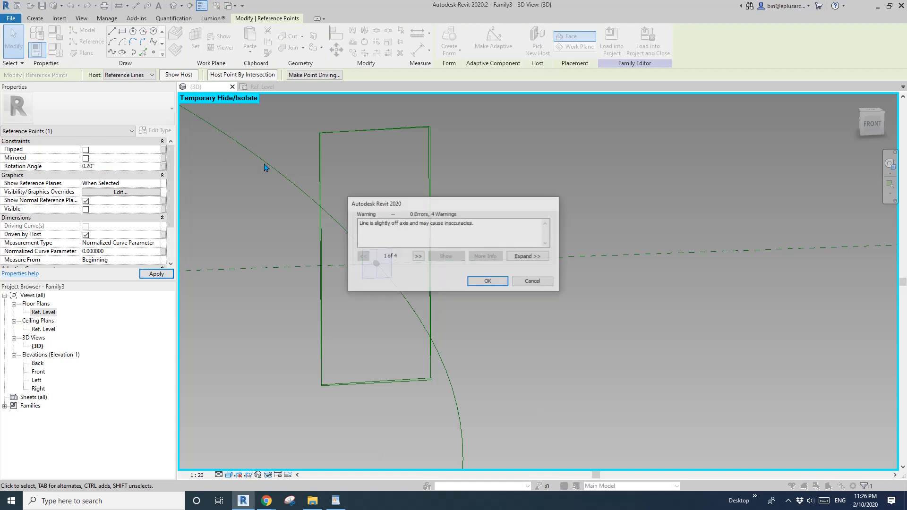
click(488, 282)
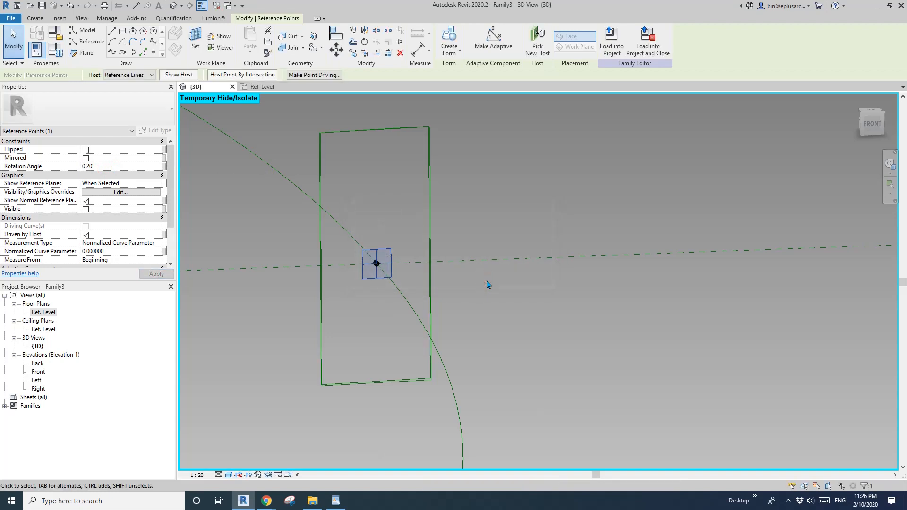
click(114, 168)
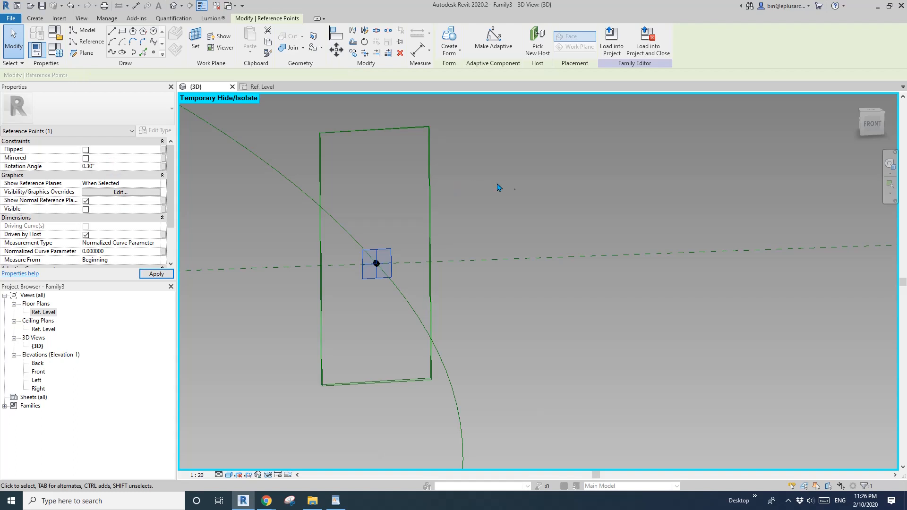
Restore the hidden ring form in the 3D view and examine the joint between its two ends up close.
shift+middle_drag(395, 263, 578, 261)
key(h)
key(r)
scroll(434, 243, up, 2)
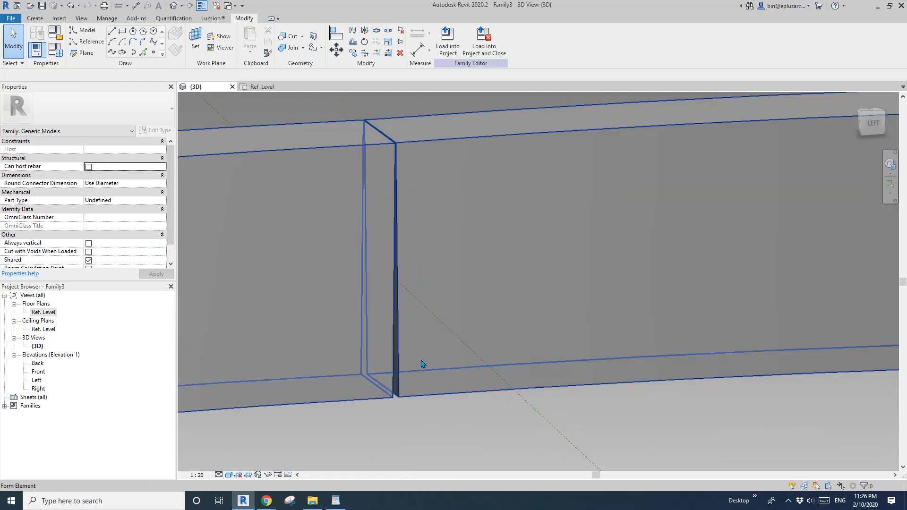
scroll(416, 385, up, 2)
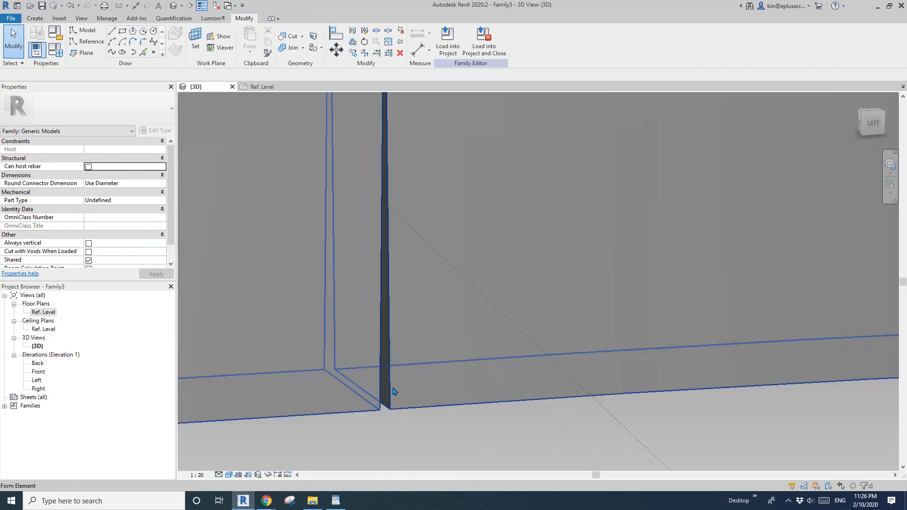
shift+middle_drag(362, 354, 549, 233)
Temporarily hide the ring form again to expose its two end profiles.
click(608, 239)
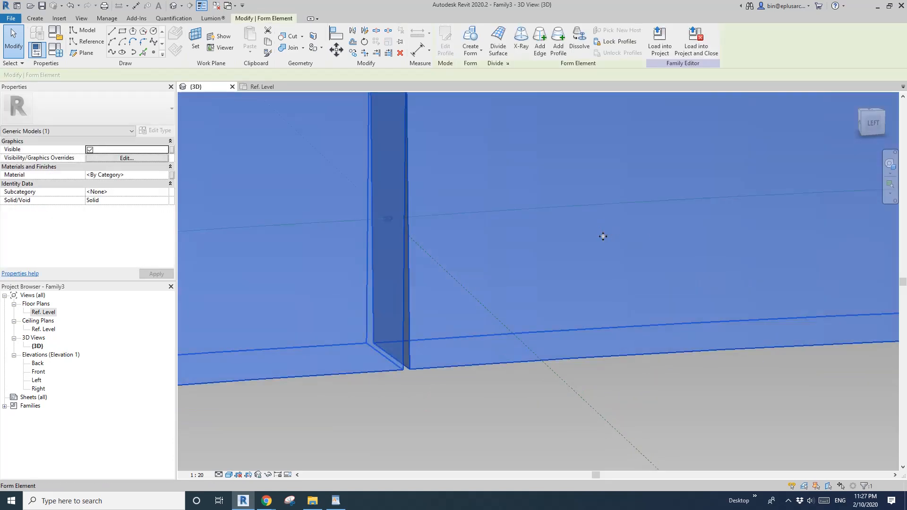
key(h)
key(h)
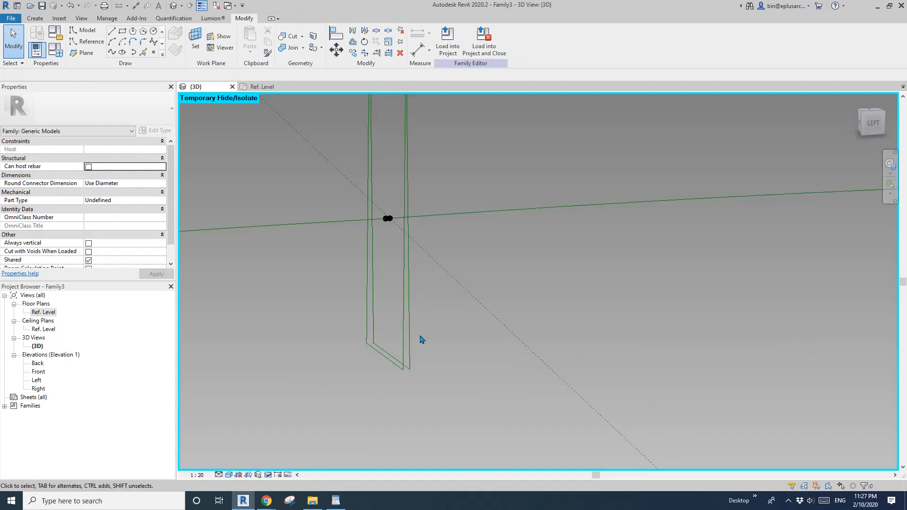
Try to create a form between the two rectangular end profiles to fill the gap.
key(Tab)
click(411, 341)
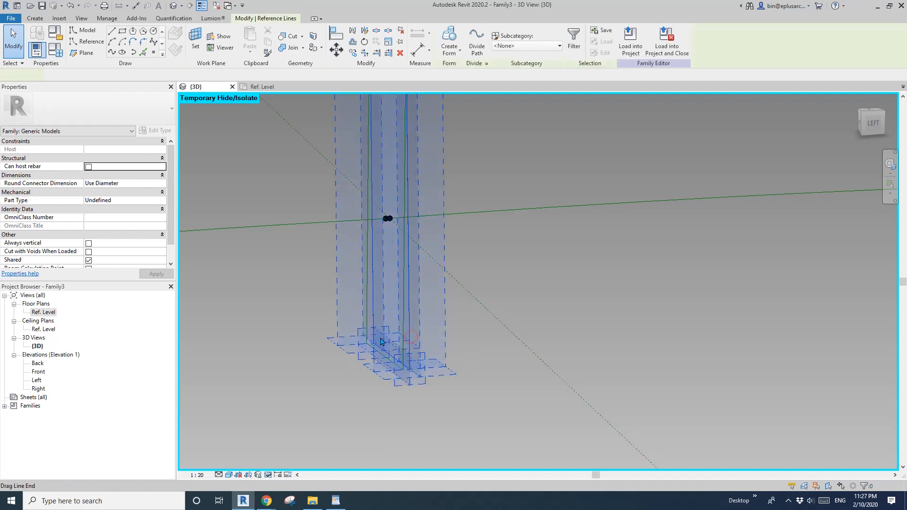
click(448, 36)
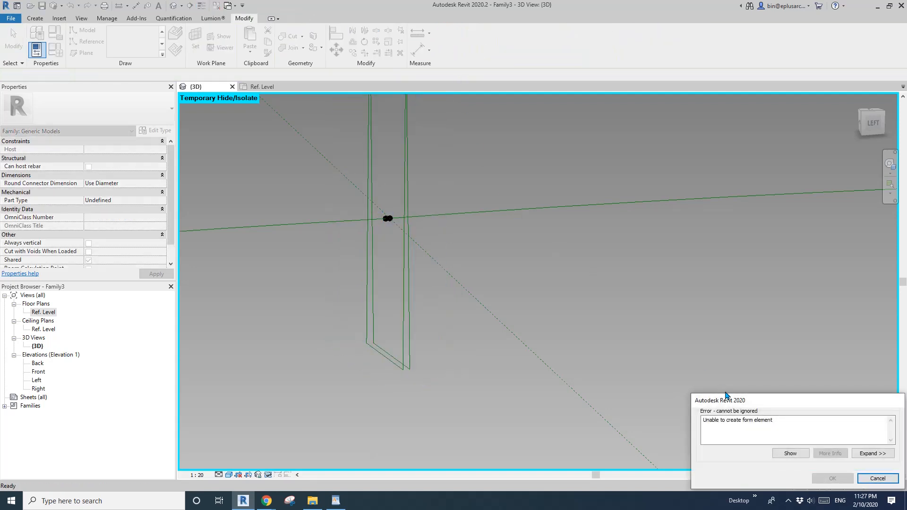
scroll(692, 377, down, 4)
middle_drag(521, 295, 491, 320)
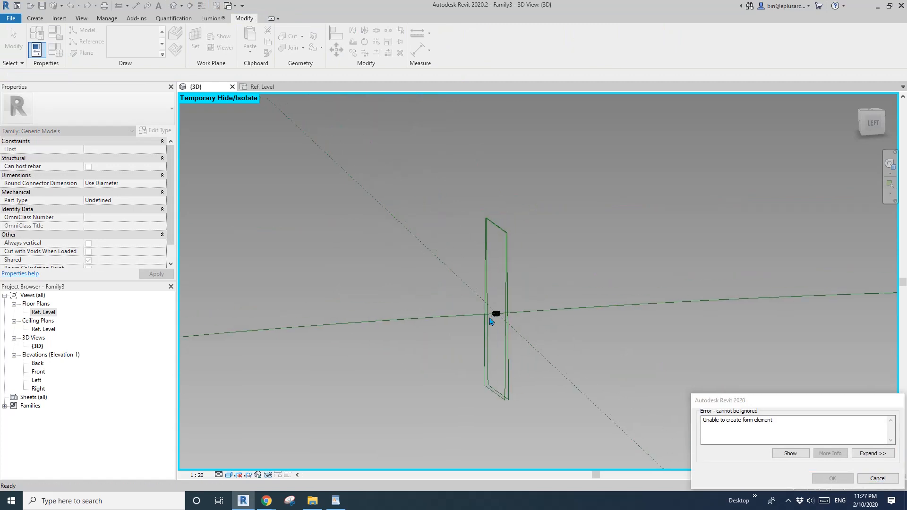
scroll(516, 242, up, 6)
scroll(498, 241, up, 2)
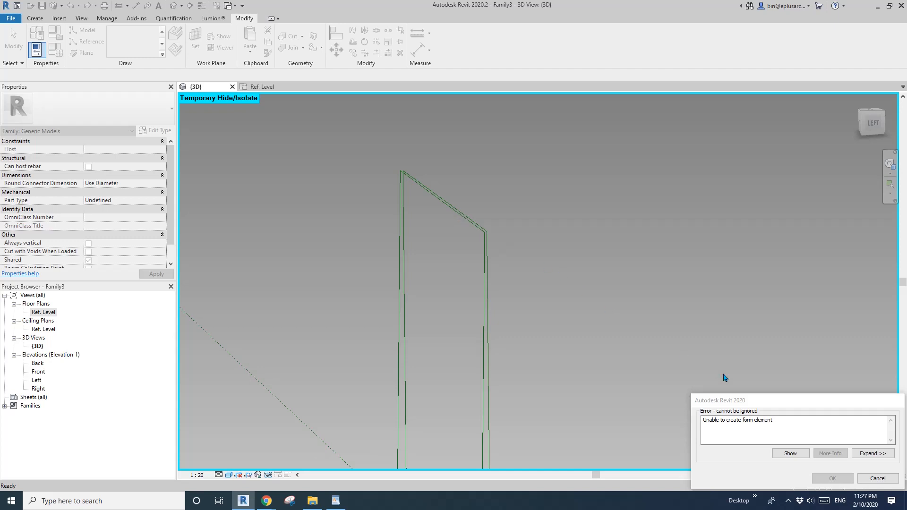
click(877, 479)
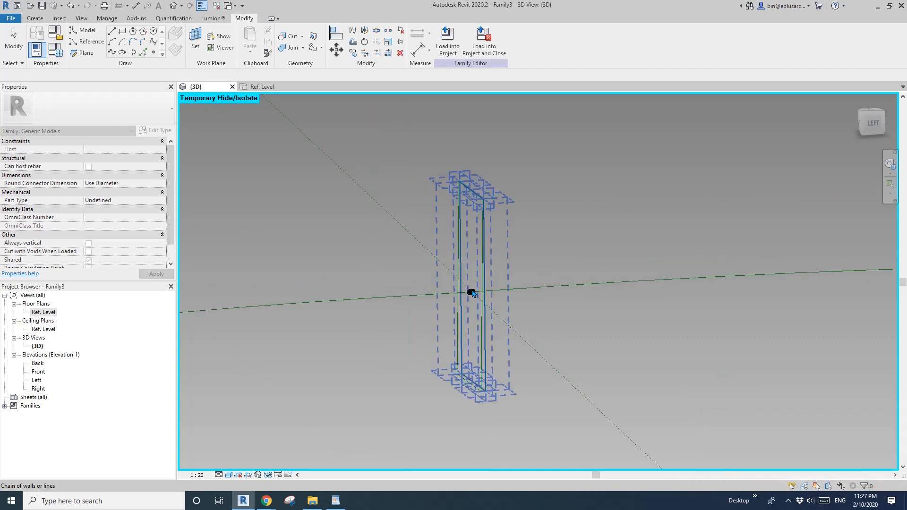
In the Ref. Level plan, move the spline's end point slightly farther, to about 0.6 from the Center (Front/Back) reference plane.
click(466, 294)
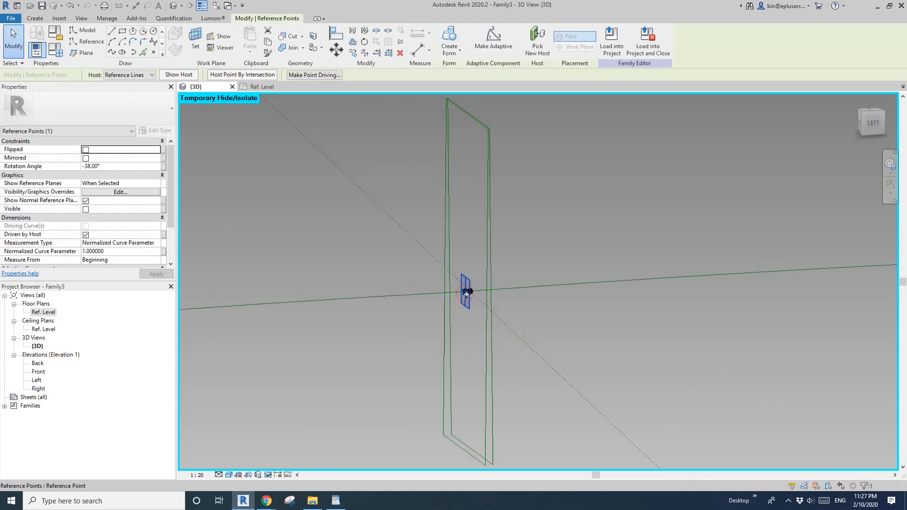
scroll(461, 298, down, 2)
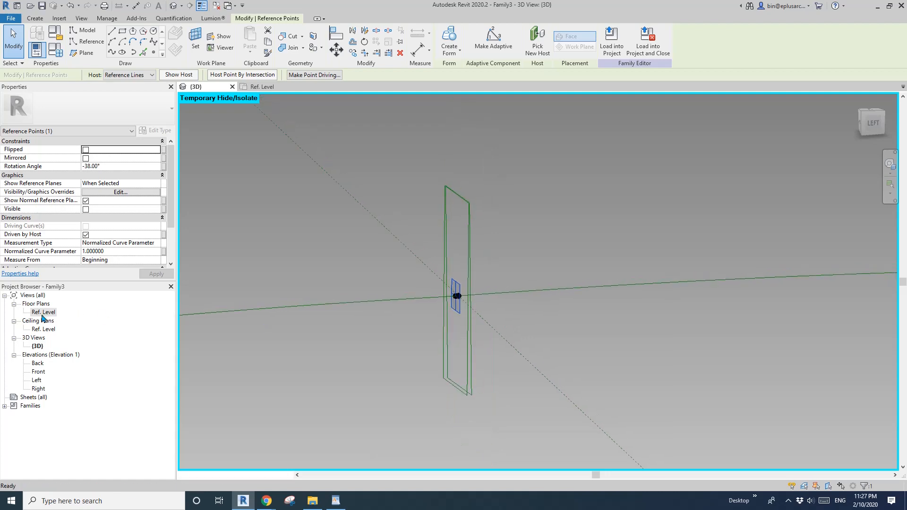
double_click(43, 313)
scroll(444, 270, up, 5)
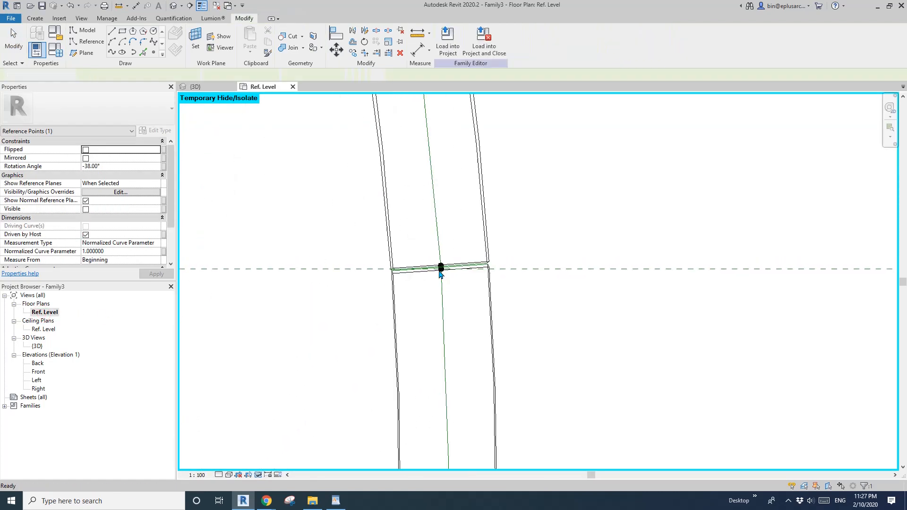
scroll(440, 274, up, 6)
key(Escape)
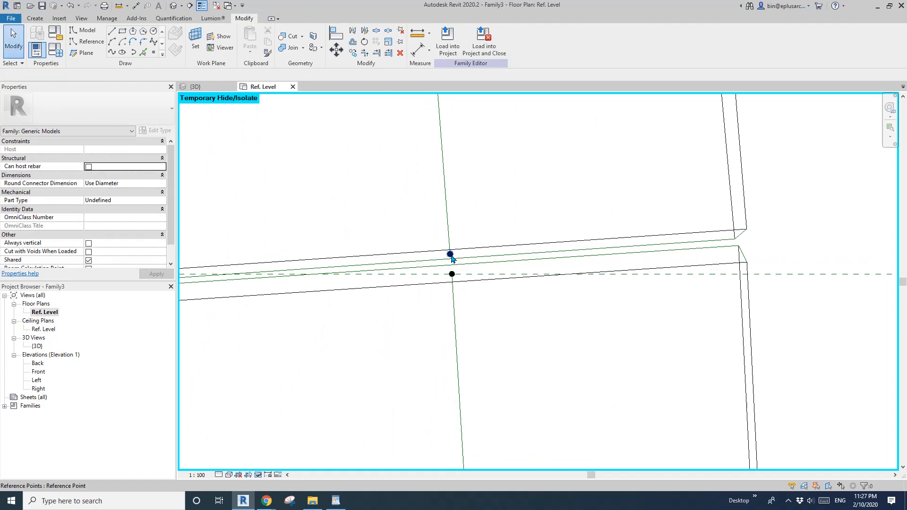
click(450, 255)
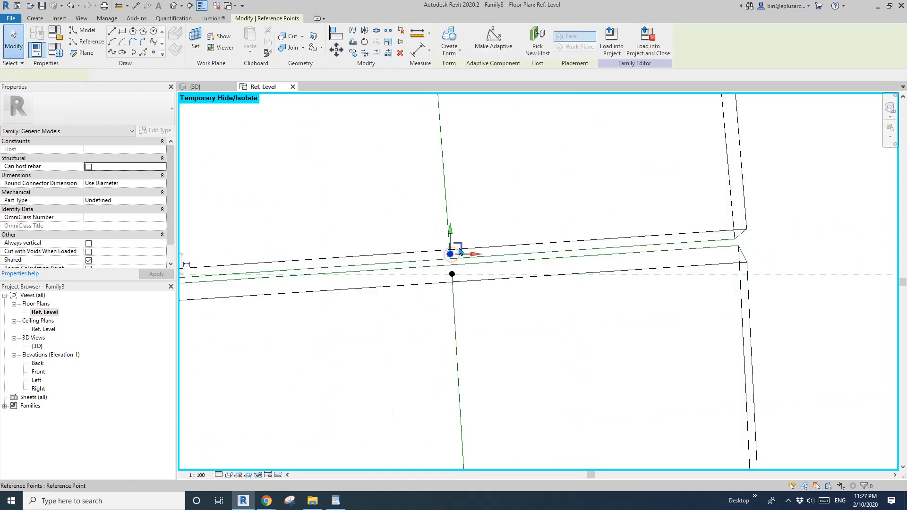
drag(451, 228, 452, 227)
click(609, 252)
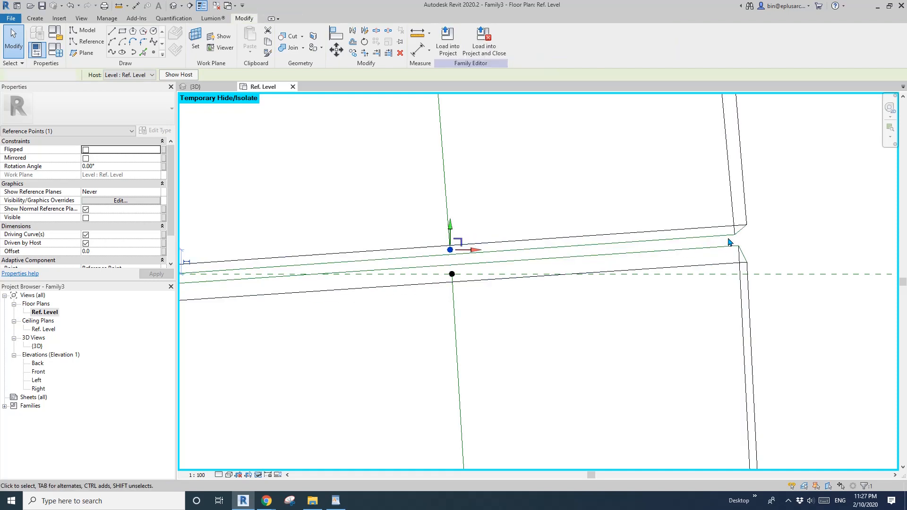
Retry creating a connecting form from the two end profiles in the 3D view.
click(728, 240)
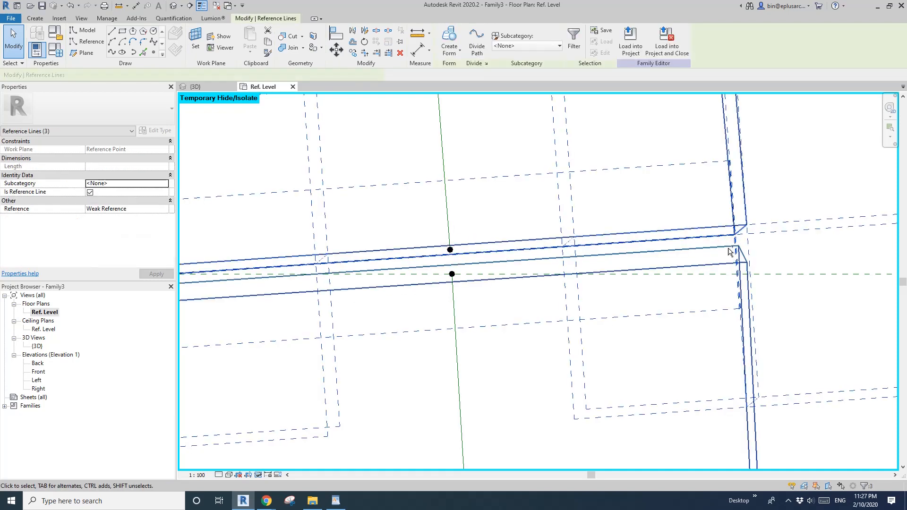
click(174, 5)
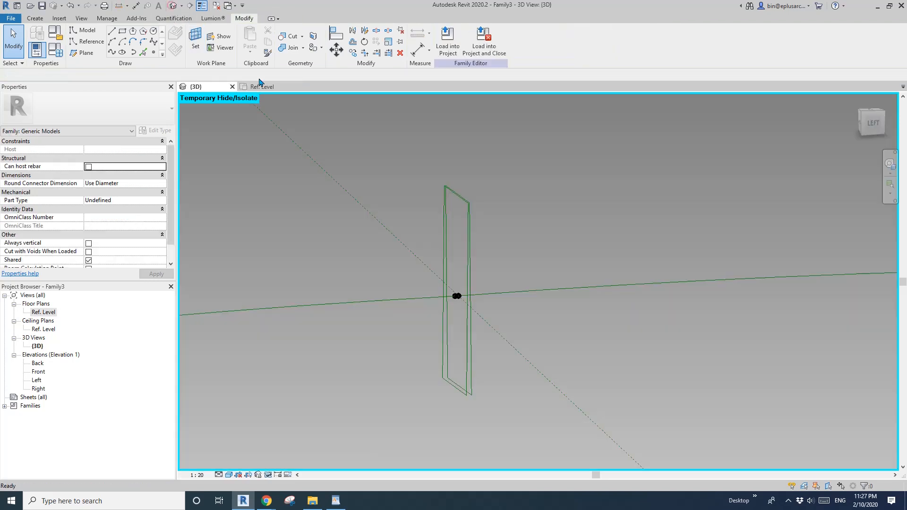
scroll(500, 360, up, 2)
key(Tab)
click(455, 429)
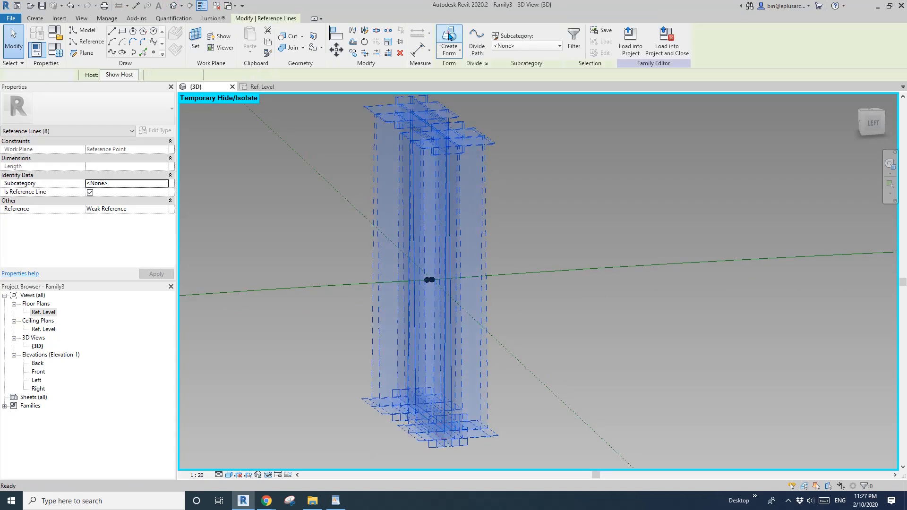
click(449, 36)
click(422, 122)
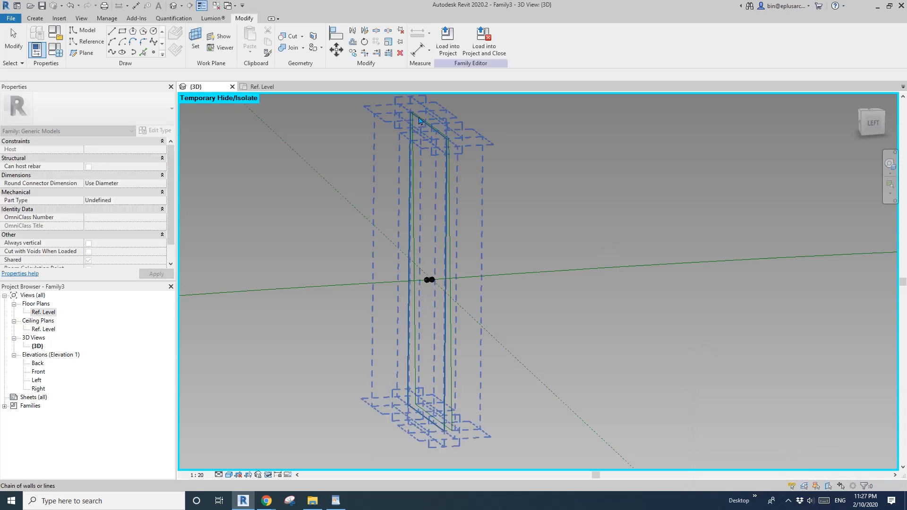
Widen the gap in the Ref. Level plan by moving the spline's end point to about 1.1 from the Center (Front/Back) plane.
double_click(47, 313)
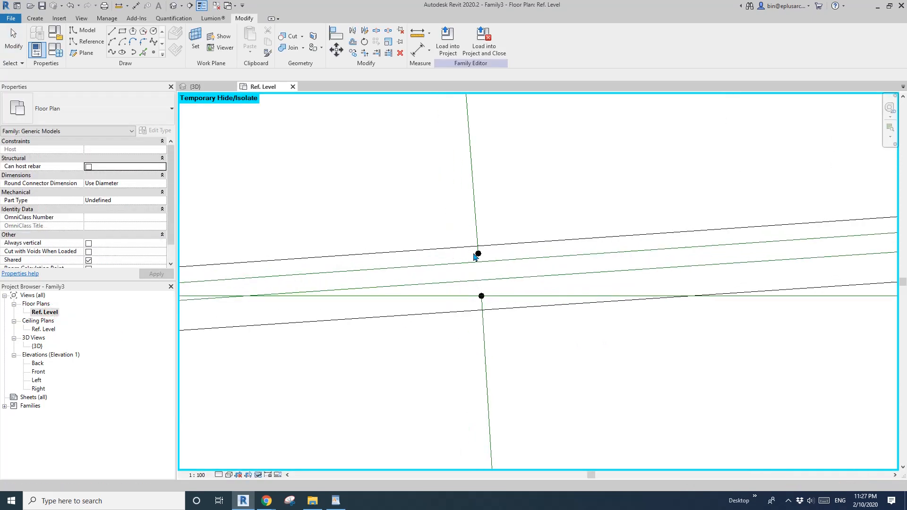
click(478, 254)
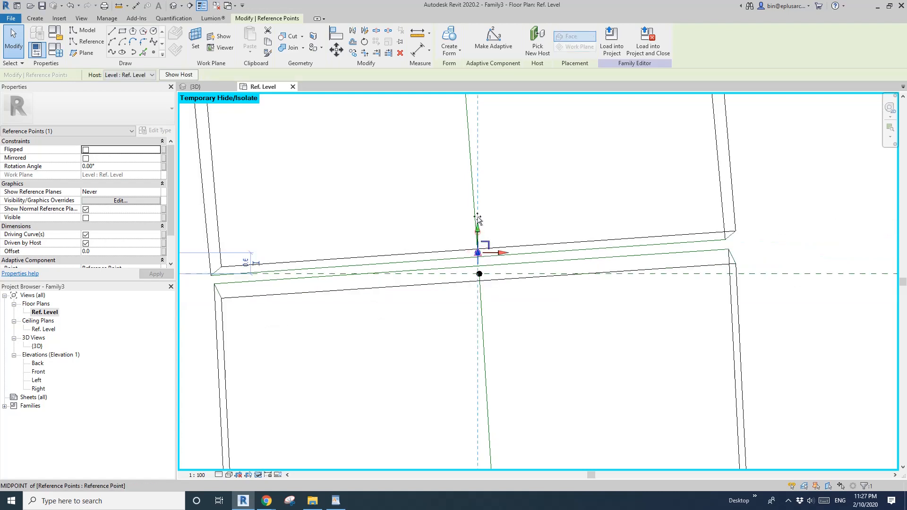
drag(477, 217, 479, 226)
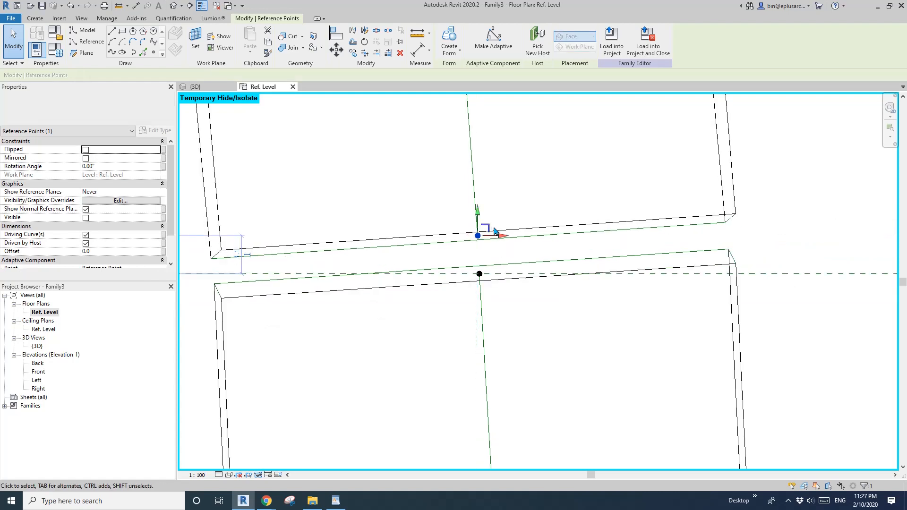
key(Escape)
Create a solid form from the two end profiles in the 3D view to bridge the gap in the ring.
click(188, 6)
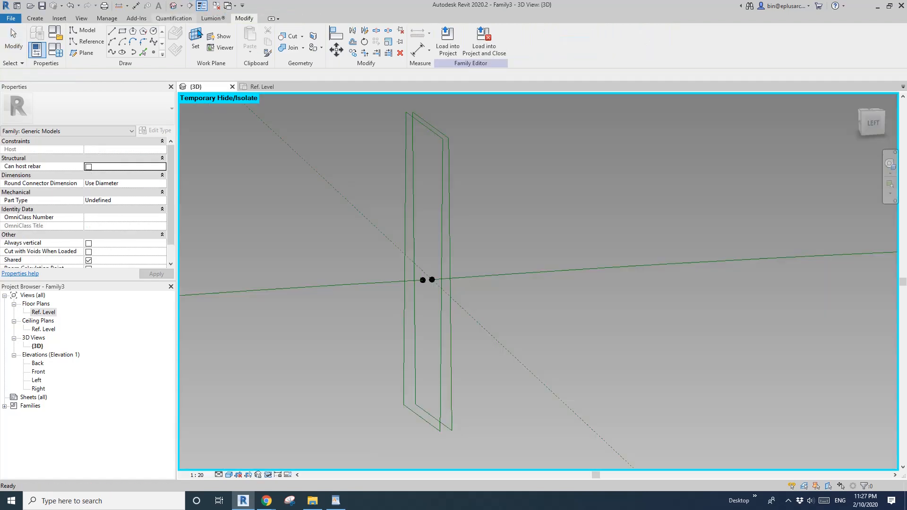
key(Tab)
click(449, 197)
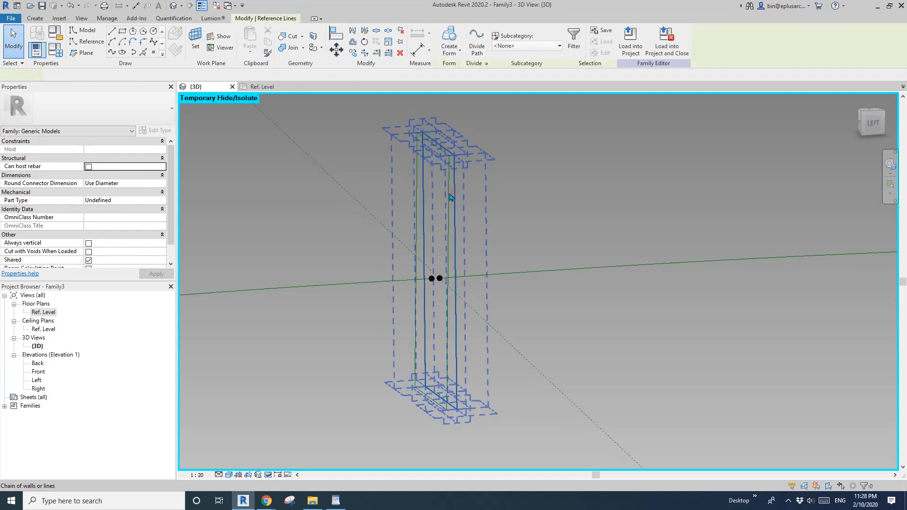
click(450, 37)
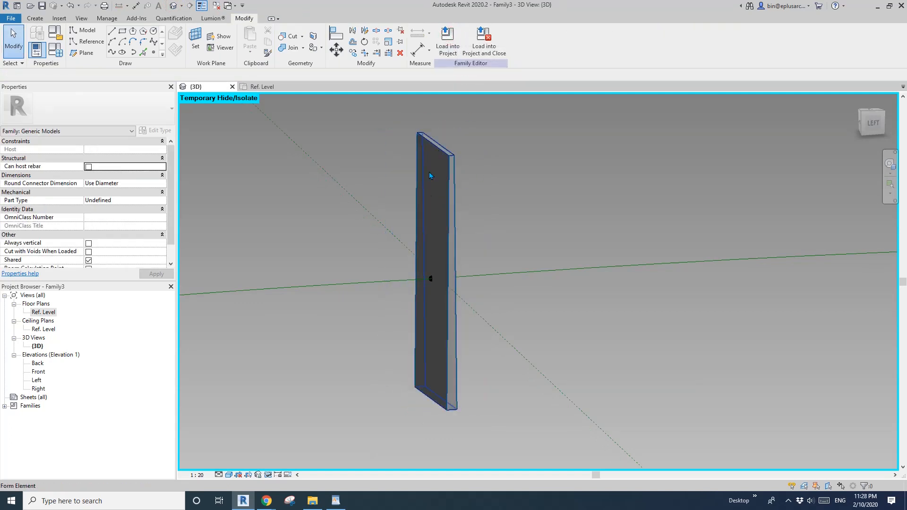
middle_drag(427, 298, 415, 302)
scroll(415, 301, down, 1)
click(440, 333)
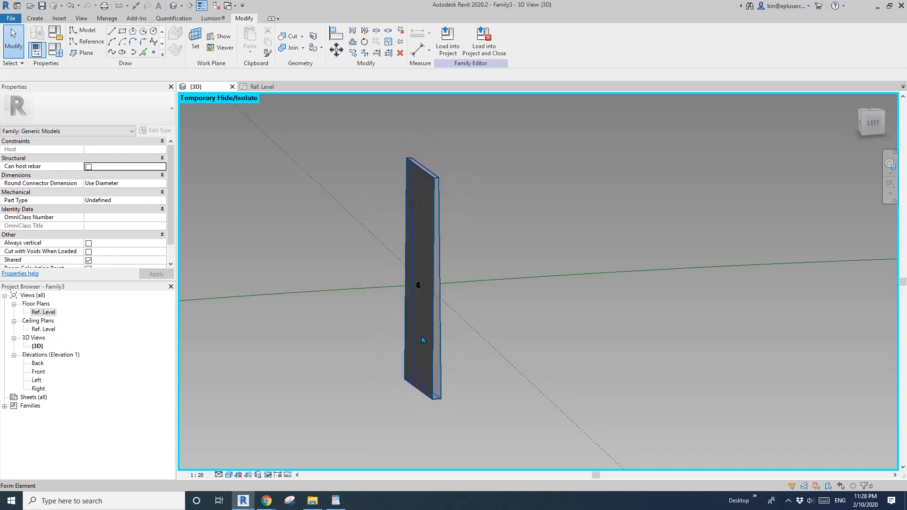
Reset the temporary hide to restore the ring form and view the complete looping ring from the top.
shift+middle_drag(422, 336, 613, 358)
key(h)
key(r)
scroll(492, 355, down, 5)
click(869, 116)
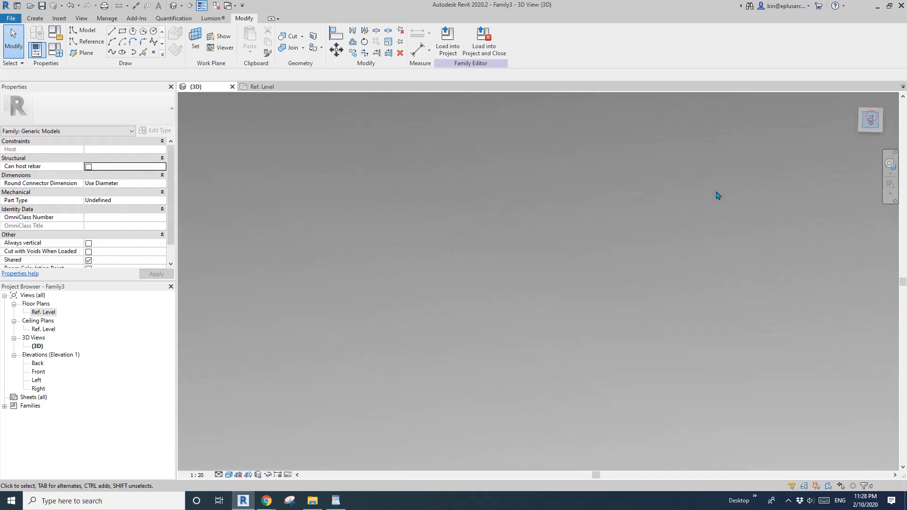
scroll(570, 305, up, 10)
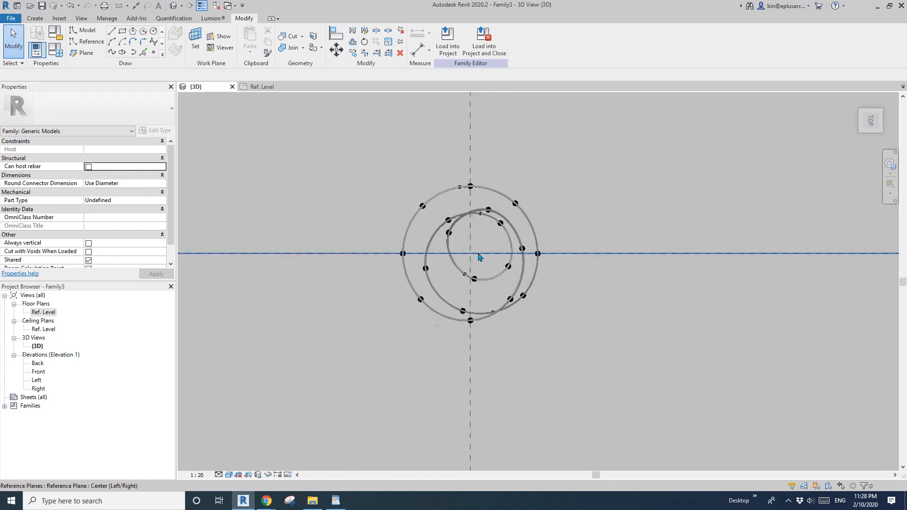
middle_drag(488, 286, 457, 297)
scroll(457, 297, up, 2)
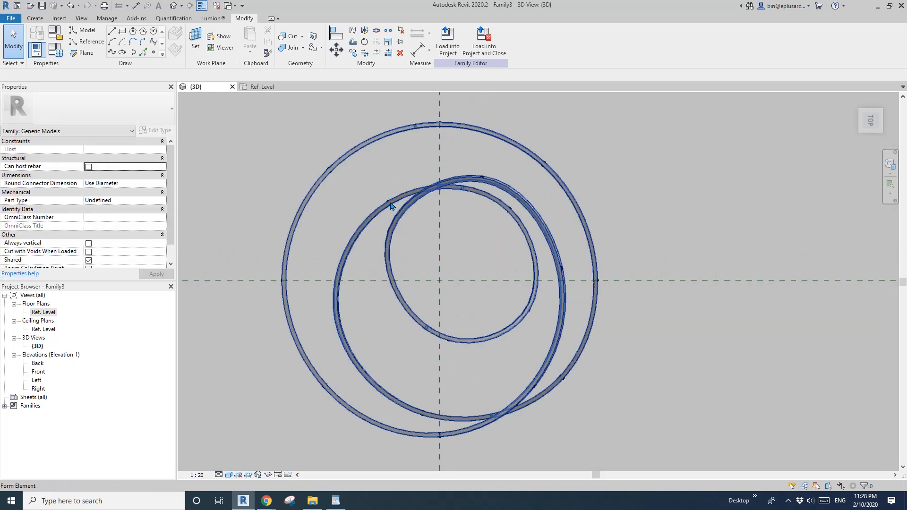
Move the inner loop's upper reference point outward in the top view, to about 242.2 from the vertical centre plane.
click(404, 222)
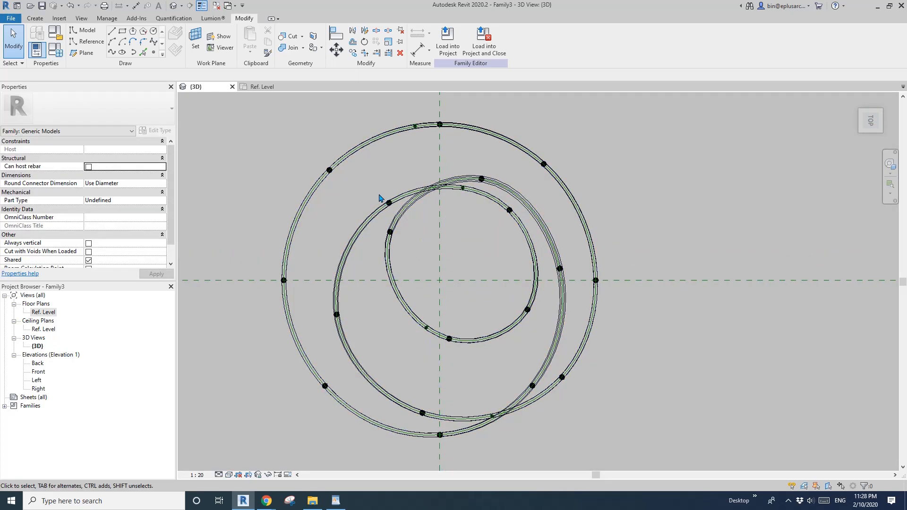
click(393, 212)
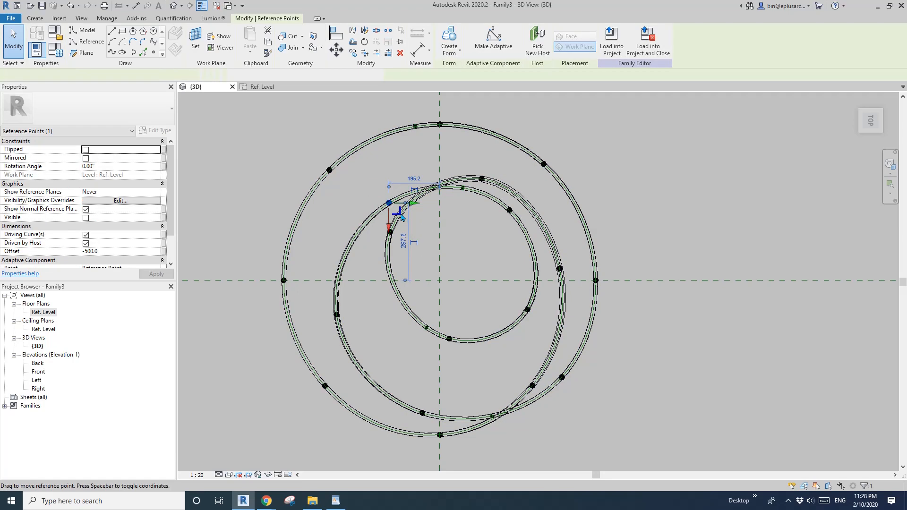
drag(389, 212, 392, 224)
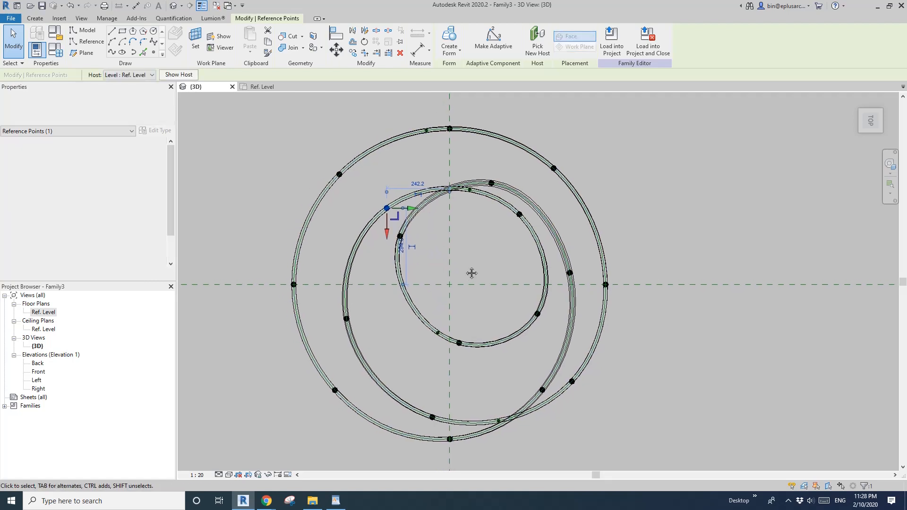
click(455, 270)
scroll(455, 270, down, 2)
shift+middle_drag(404, 192, 417, 212)
click(175, 6)
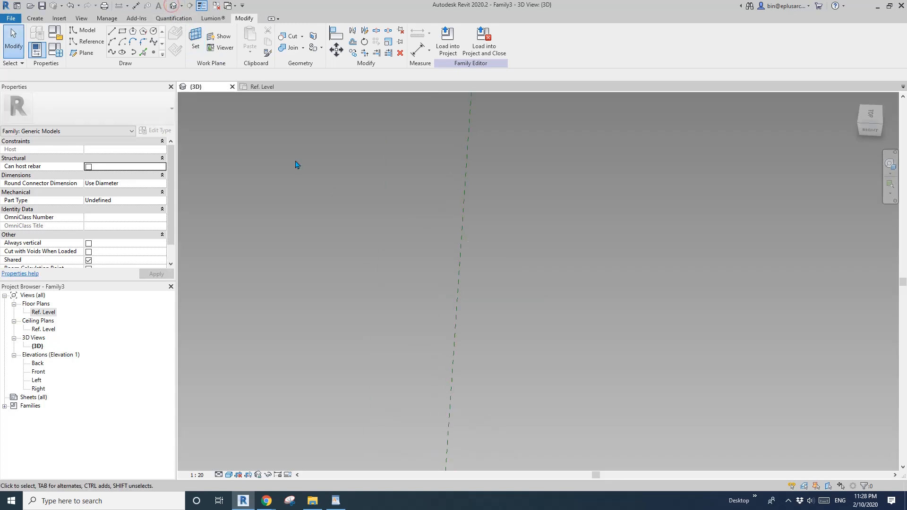
scroll(394, 226, down, 3)
scroll(414, 378, up, 4)
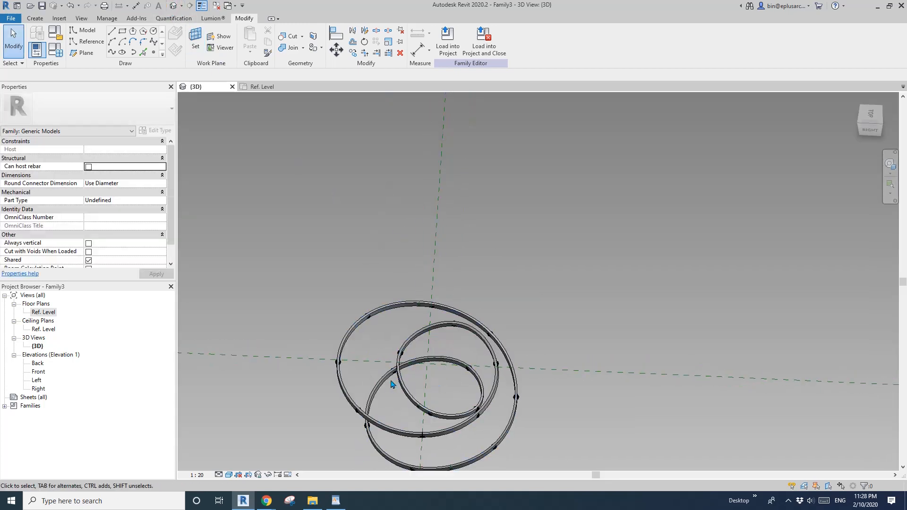
Open the material setting of the ring form and add a new material named Metal.
click(384, 381)
middle_drag(410, 401, 414, 239)
scroll(396, 311, up, 4)
click(155, 176)
click(165, 175)
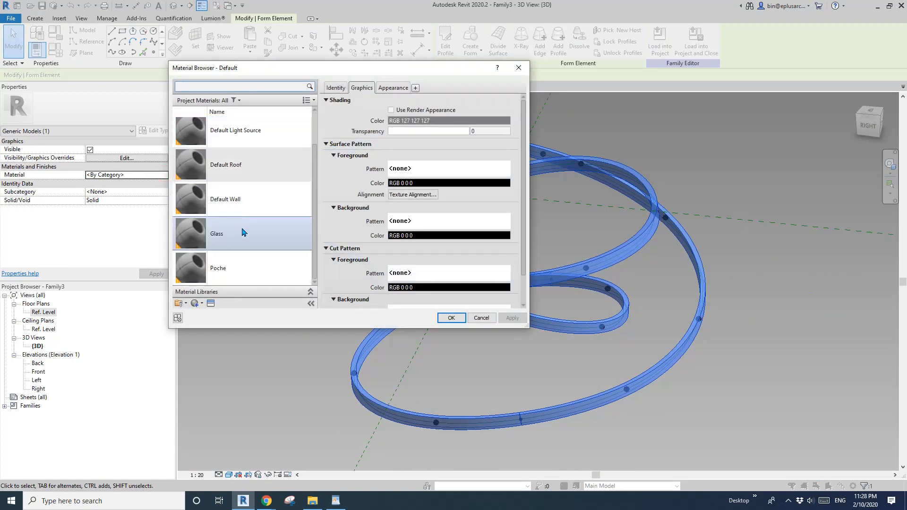
click(194, 304)
click(216, 314)
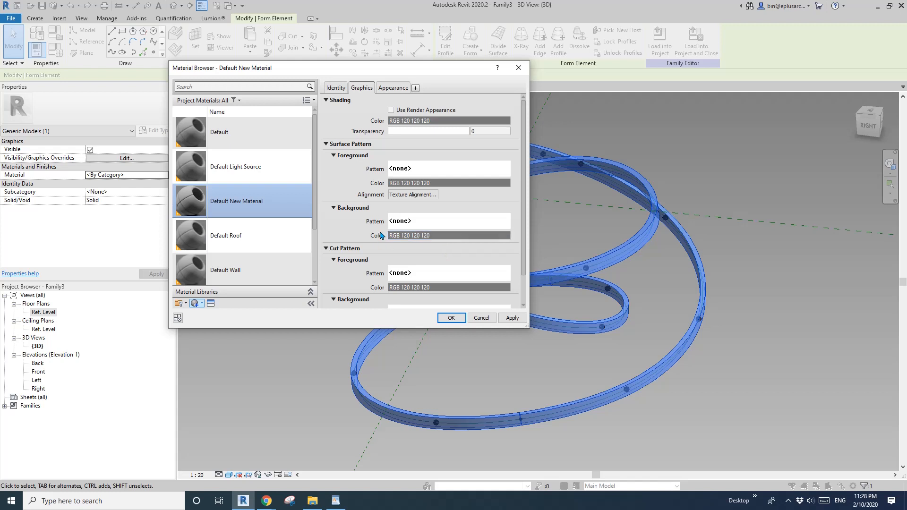
click(198, 307)
click(210, 314)
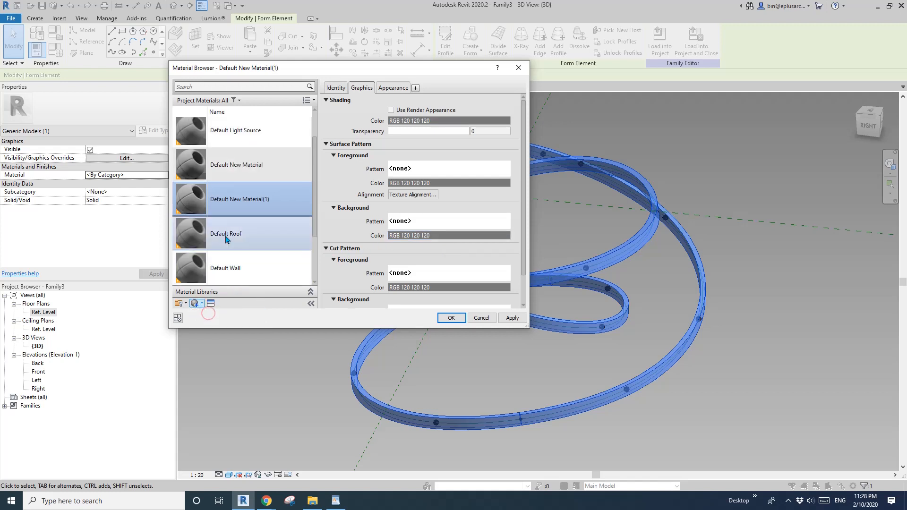
right_click(226, 207)
click(255, 233)
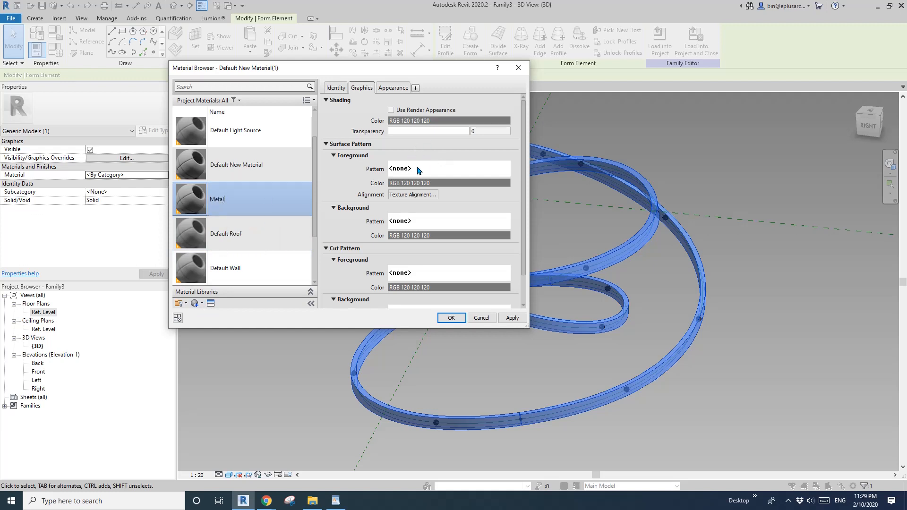
Replace Metal's appearance asset with Aluminum - Anodized Glossy (Red) and assign the material to the ring form.
click(393, 88)
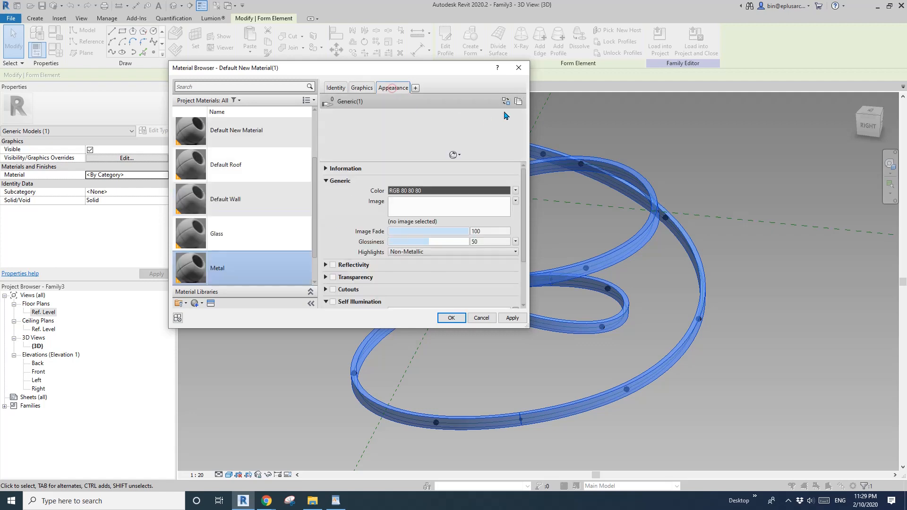
click(505, 101)
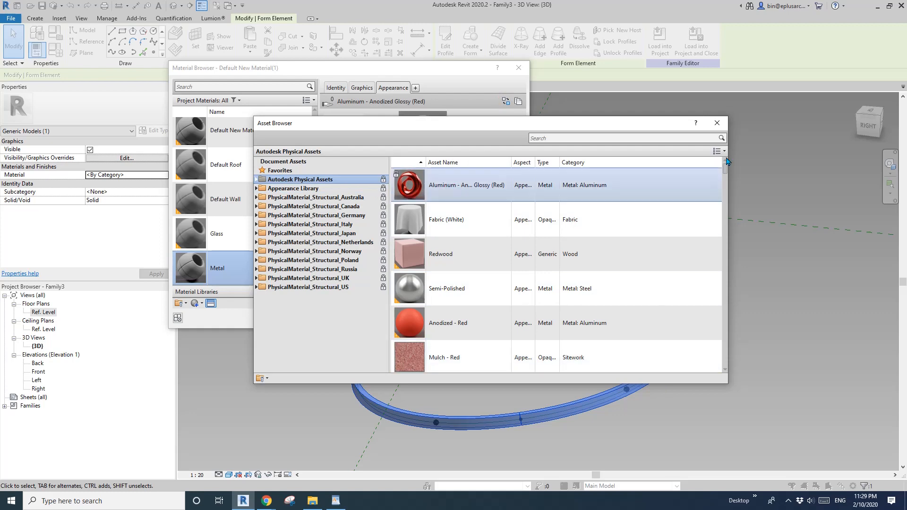
click(716, 123)
click(452, 318)
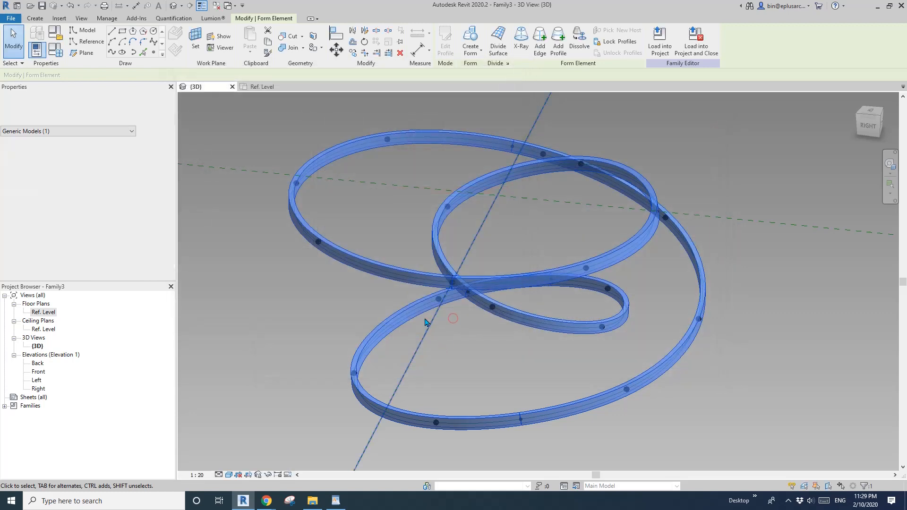
click(546, 357)
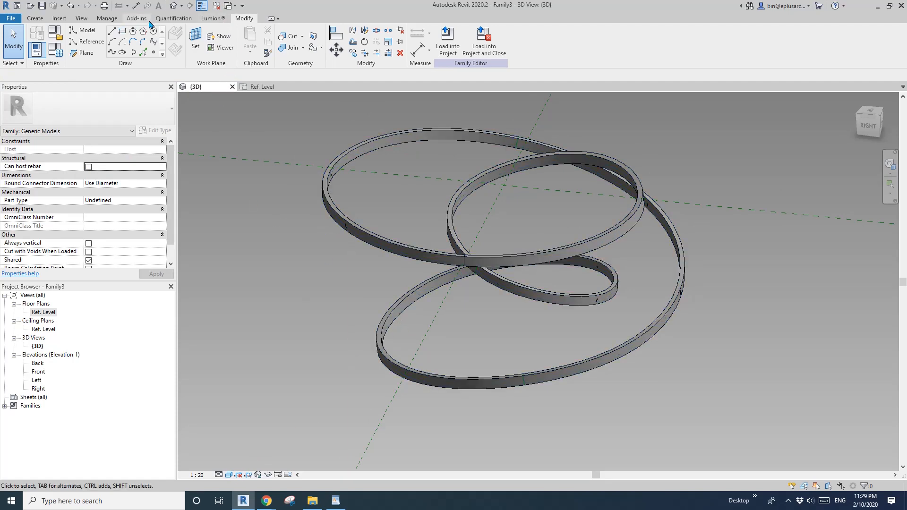
Set Metal's shading color to RGB 217 89 89 by taking it from the render appearance, leaving Use Render Appearance off.
click(107, 18)
click(40, 37)
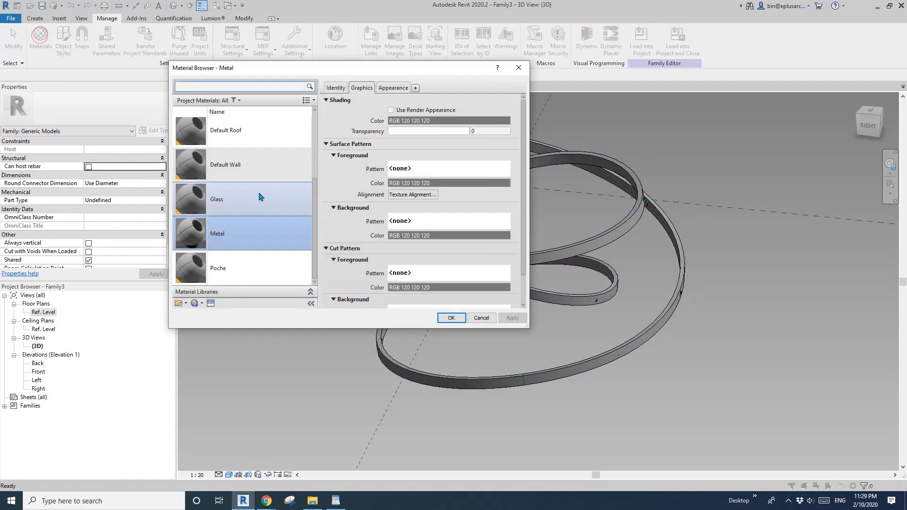
click(223, 235)
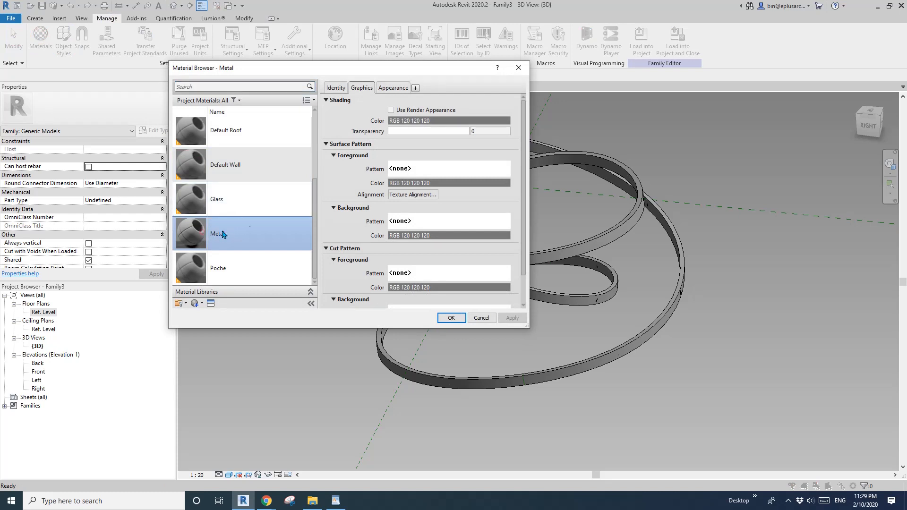
click(394, 88)
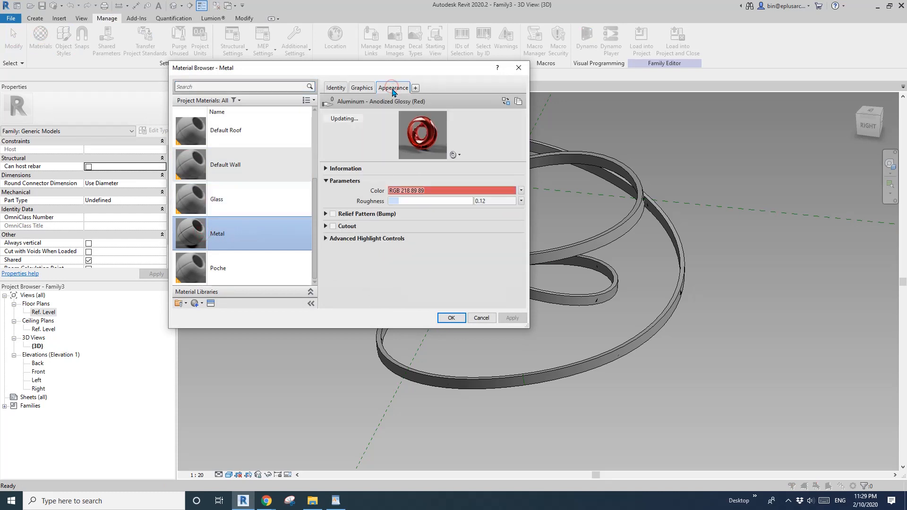
click(362, 88)
click(407, 110)
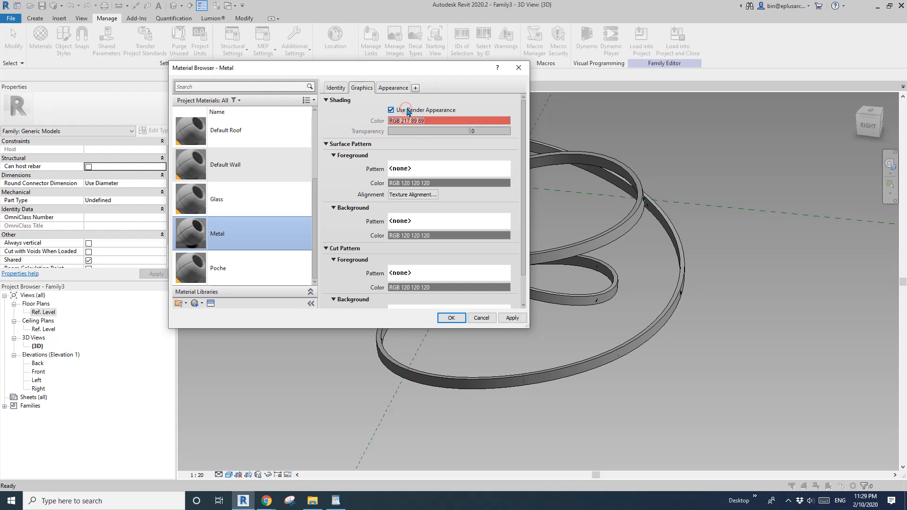
click(407, 111)
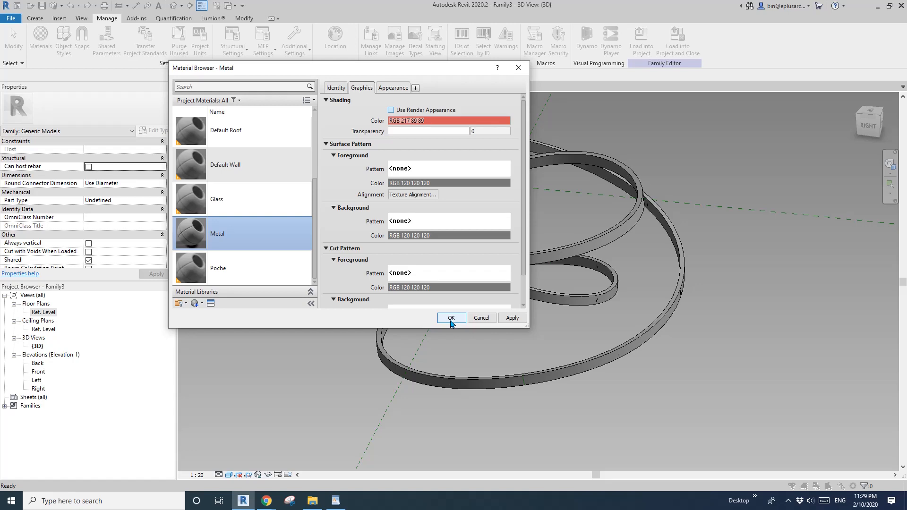
click(451, 318)
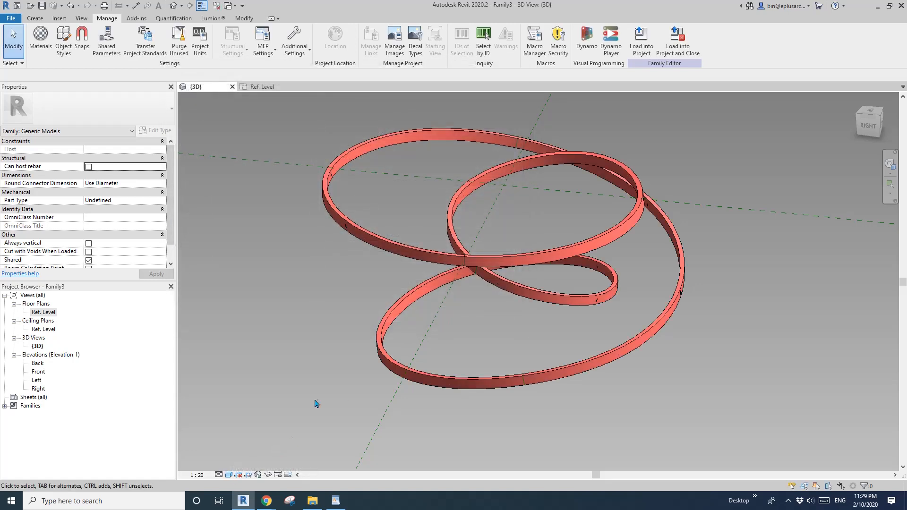
View the ring from the side and compare it with the Organic Lighting reference photo in WordPad.
scroll(313, 401, down, 3)
shift+middle_drag(447, 379, 356, 415)
scroll(387, 330, up, 2)
click(337, 503)
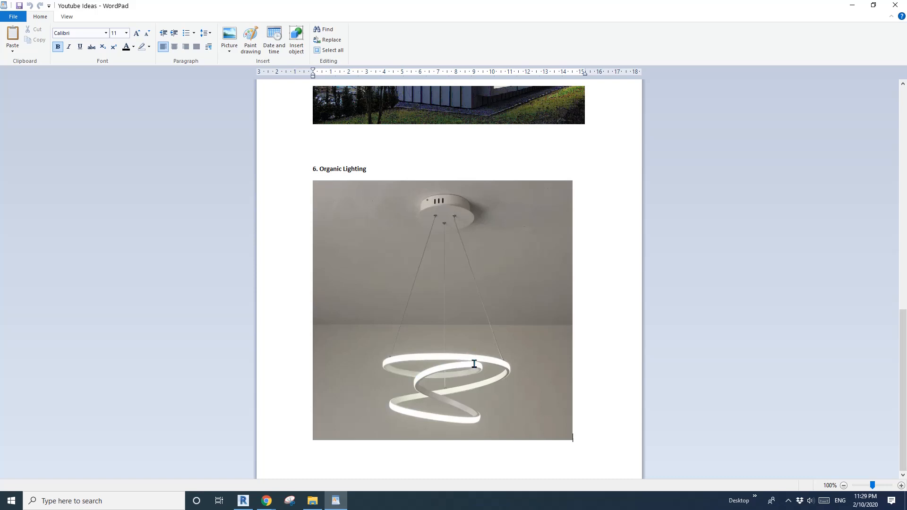
click(861, 12)
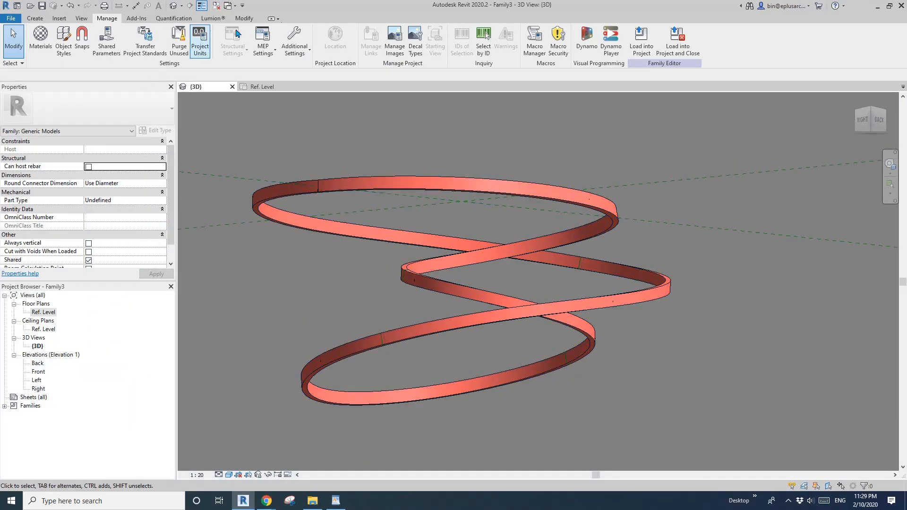
click(242, 19)
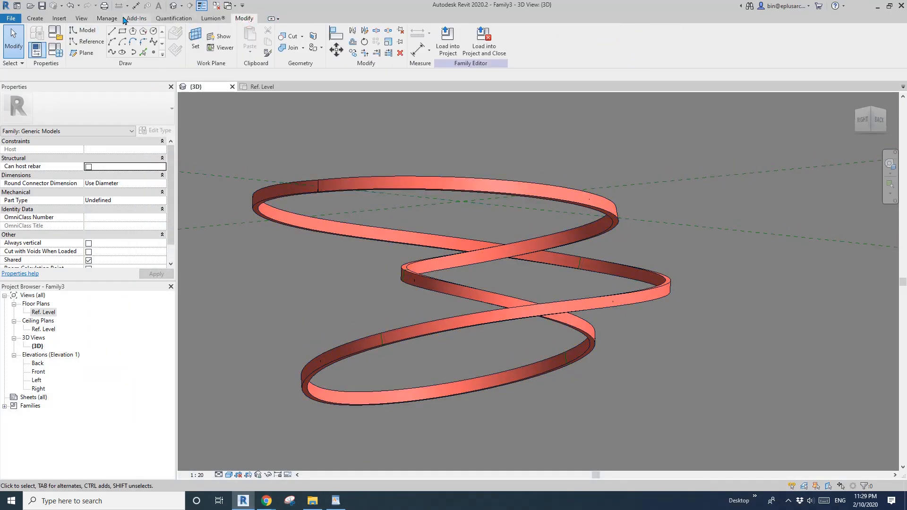
Add another new material to the project and name it DFS.
click(107, 18)
click(40, 37)
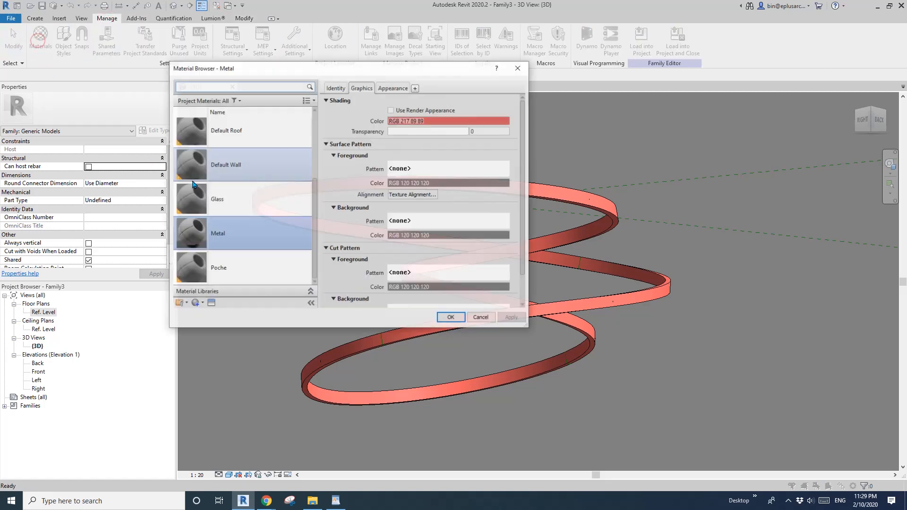
click(195, 303)
click(205, 315)
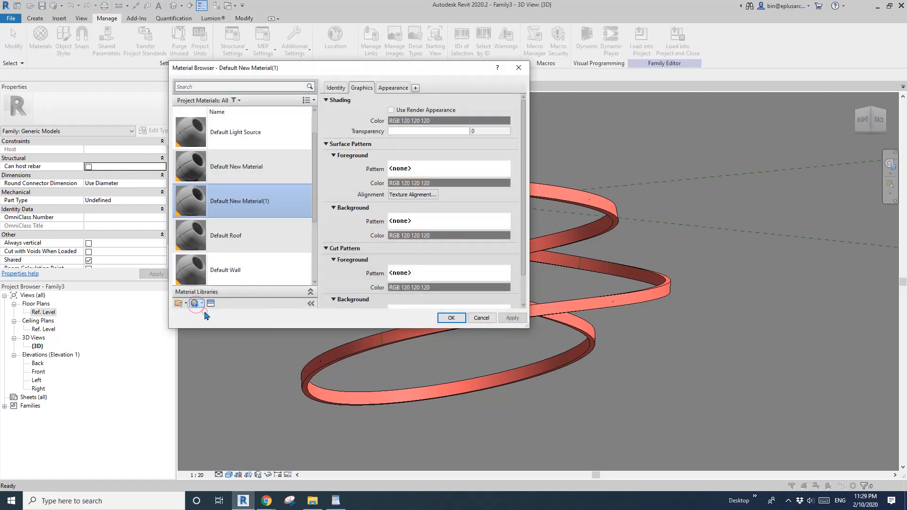
right_click(239, 204)
click(261, 229)
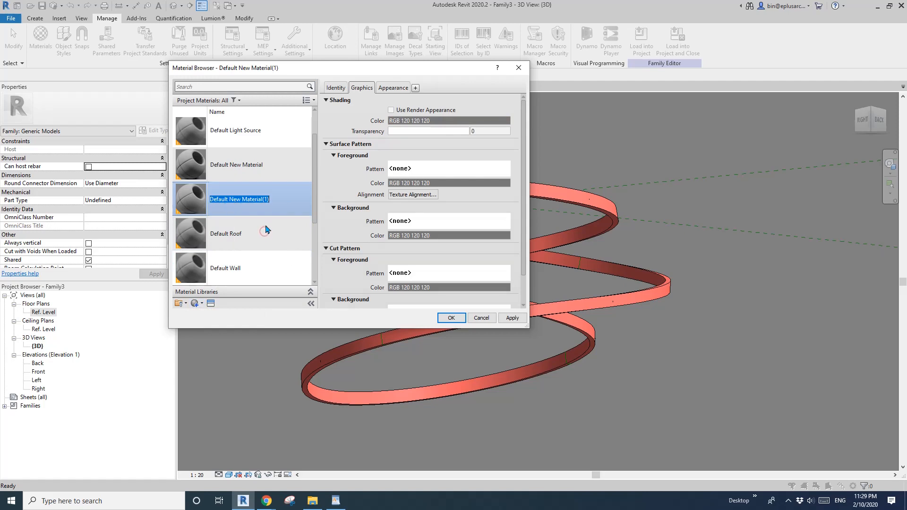
text(DFS)
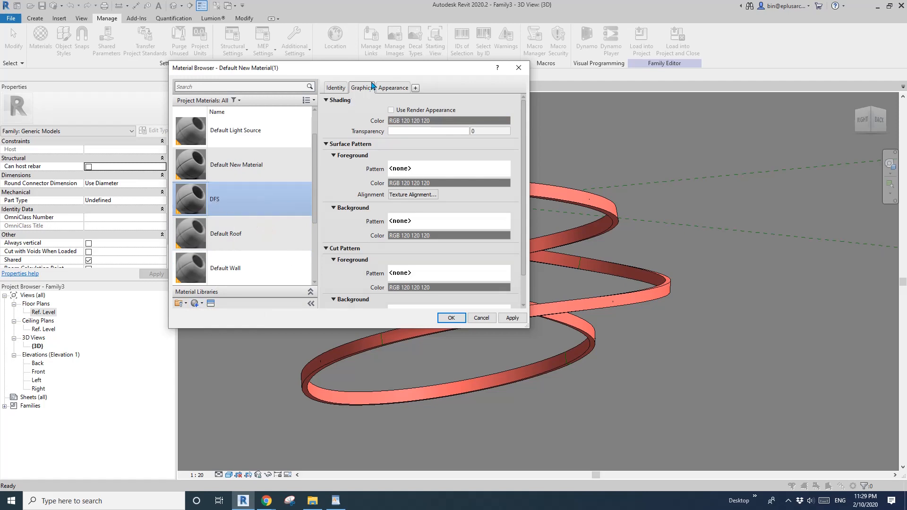
Browse the Appearance Library categories for a replacement appearance asset for DFS, and close the asset browser.
click(393, 88)
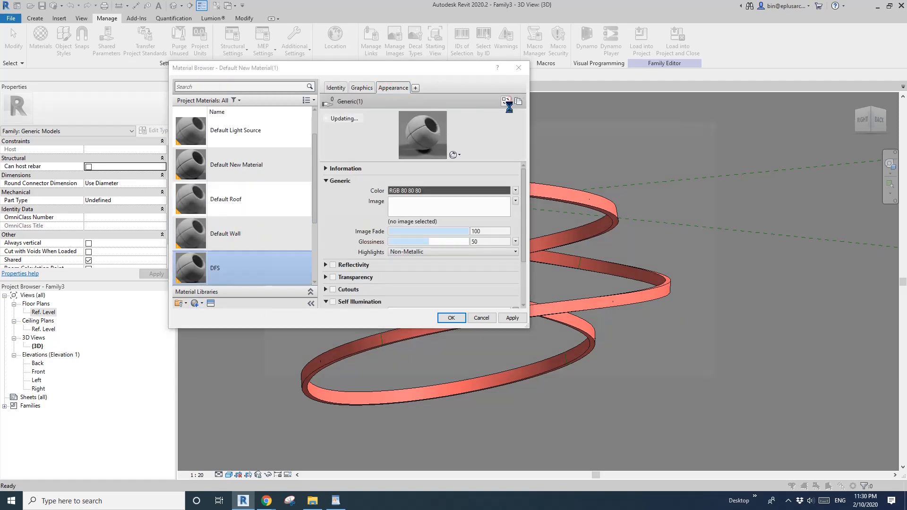
click(505, 101)
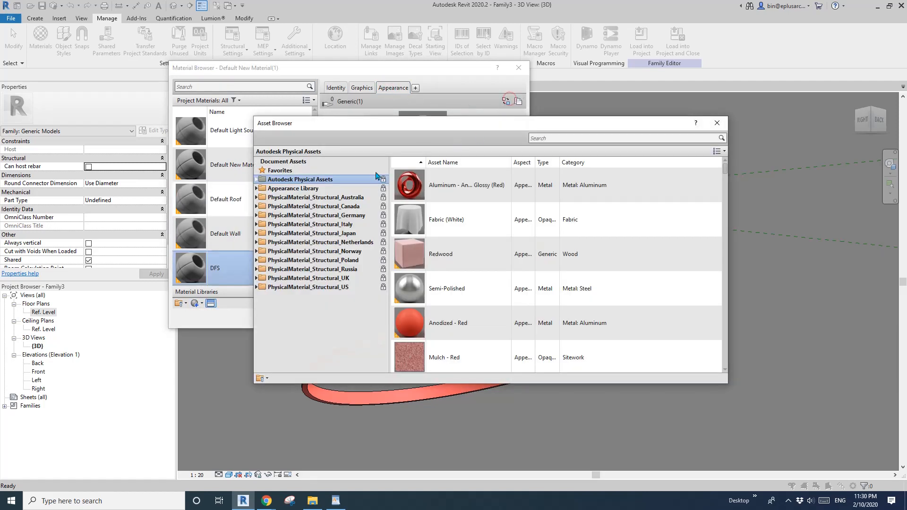
click(257, 188)
scroll(296, 268, down, 1)
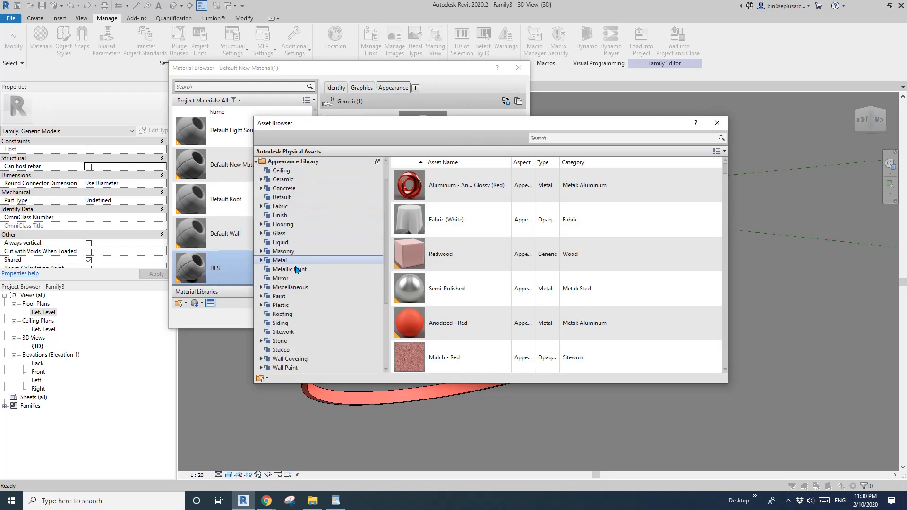
scroll(298, 283, down, 1)
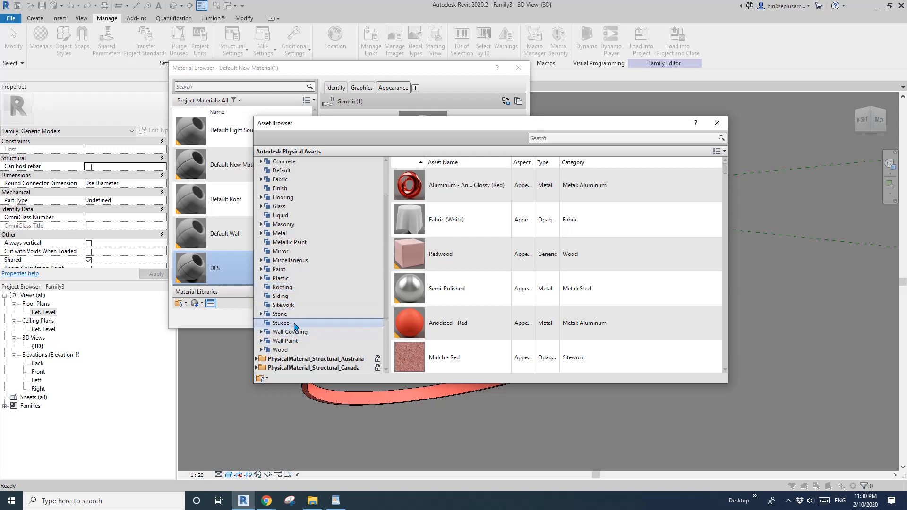
scroll(294, 318, up, 2)
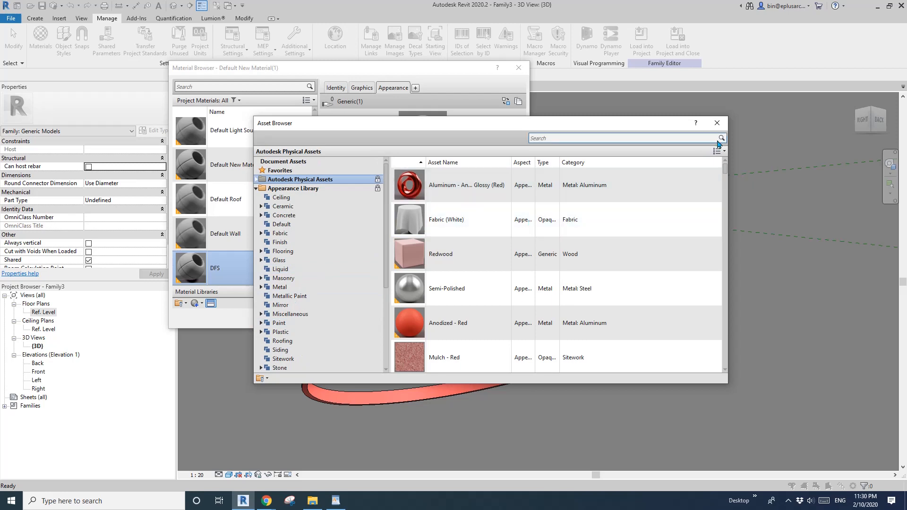
click(722, 126)
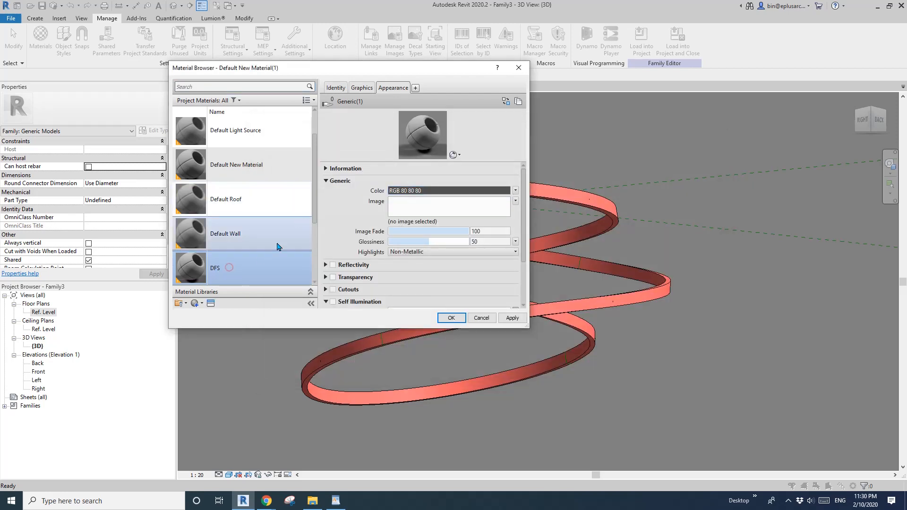
Enable Self Illumination in the DFS material's appearance and set its filter color to RGB 227 183 28.
scroll(231, 272, down, 3)
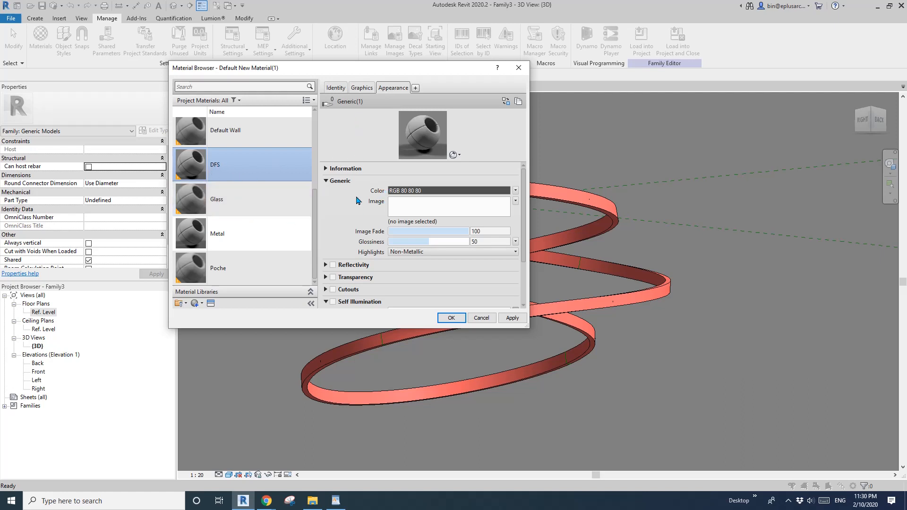
scroll(362, 283, down, 2)
click(332, 273)
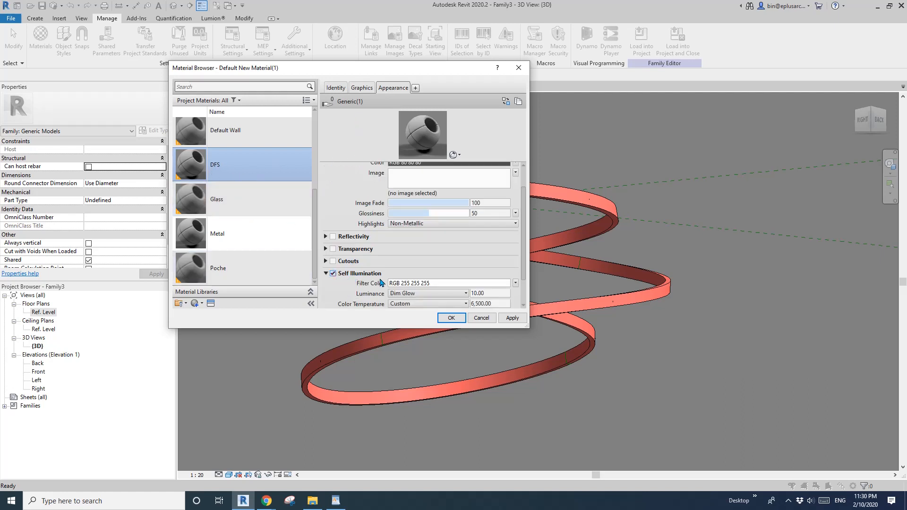
scroll(359, 280, down, 2)
click(431, 256)
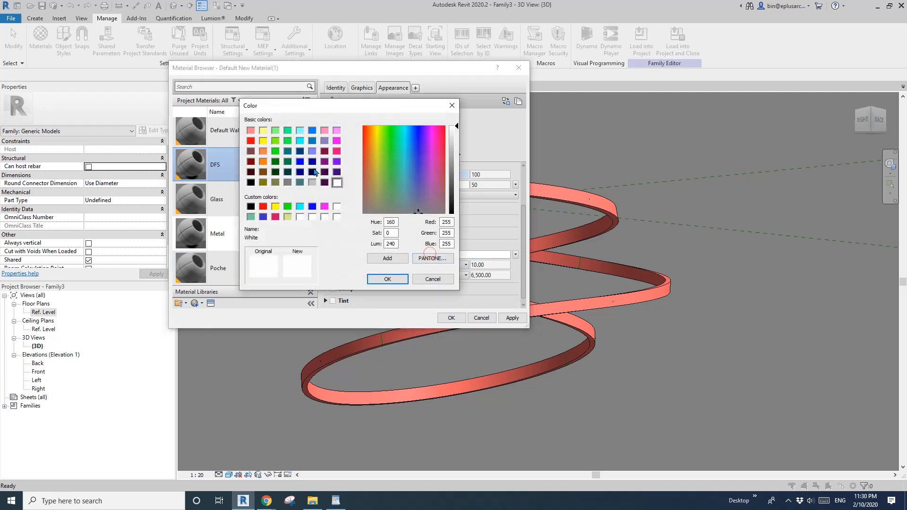
click(263, 141)
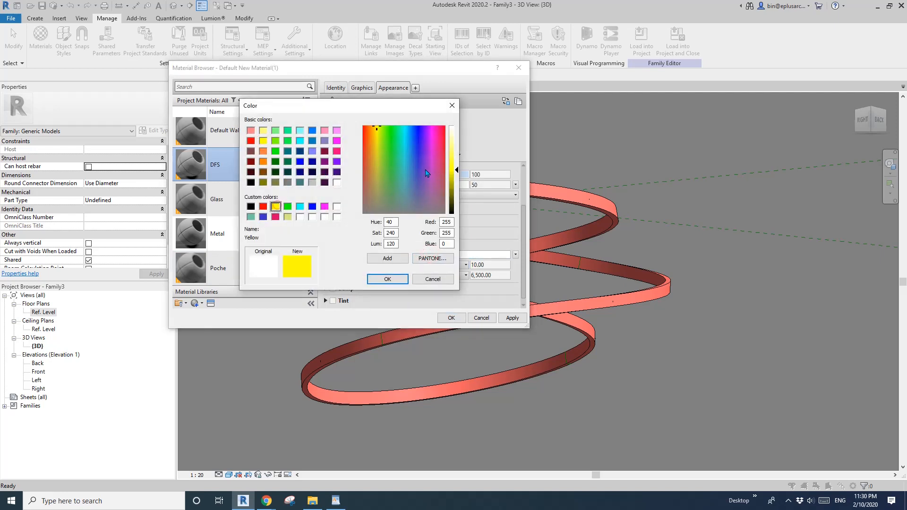
click(376, 160)
drag(377, 160, 374, 155)
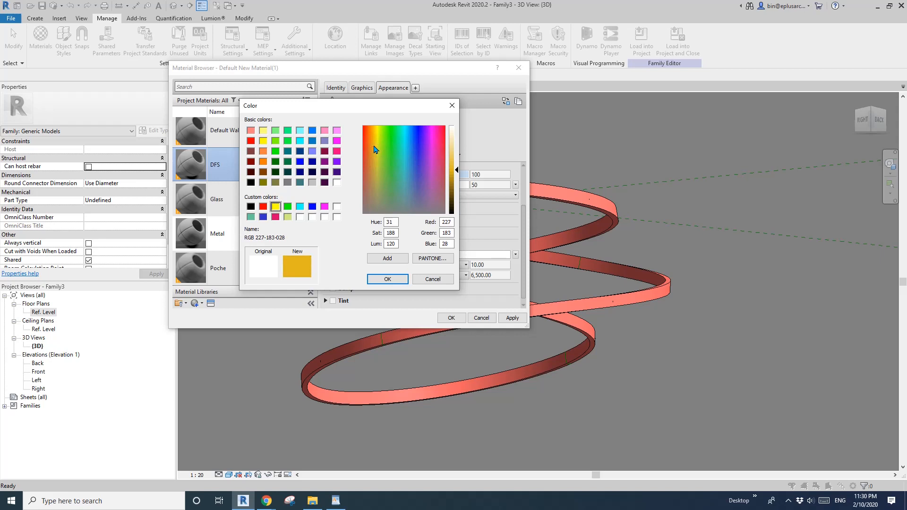
click(387, 279)
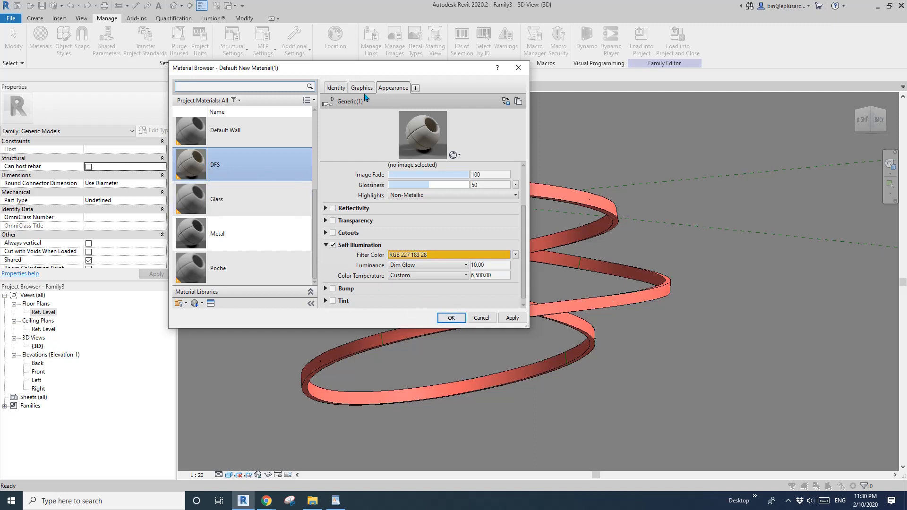
Set the DFS material's shading color to yellow, RGB 255 255 0, and accept the material changes.
click(361, 88)
click(418, 113)
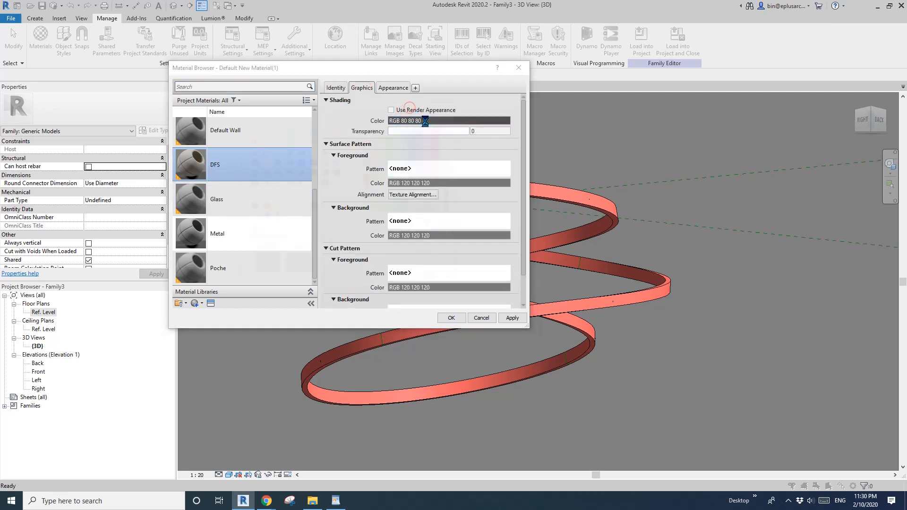
click(448, 120)
click(275, 207)
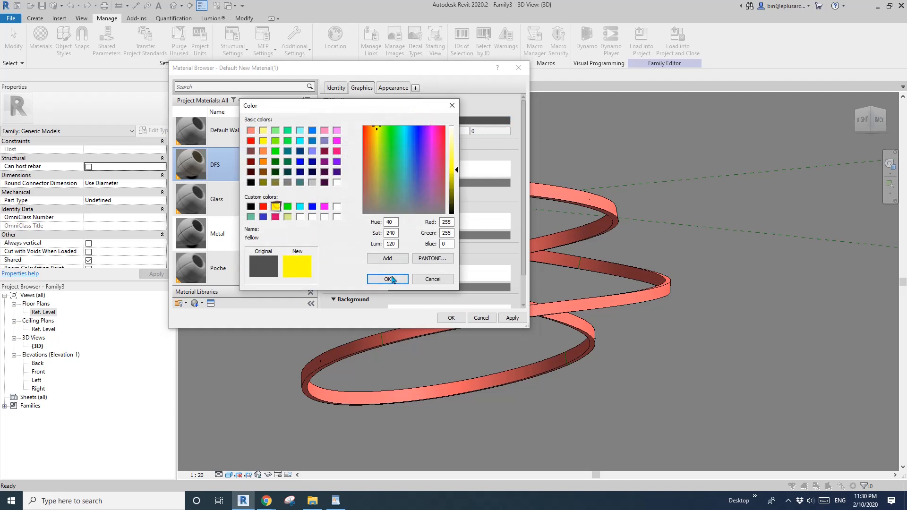
click(388, 279)
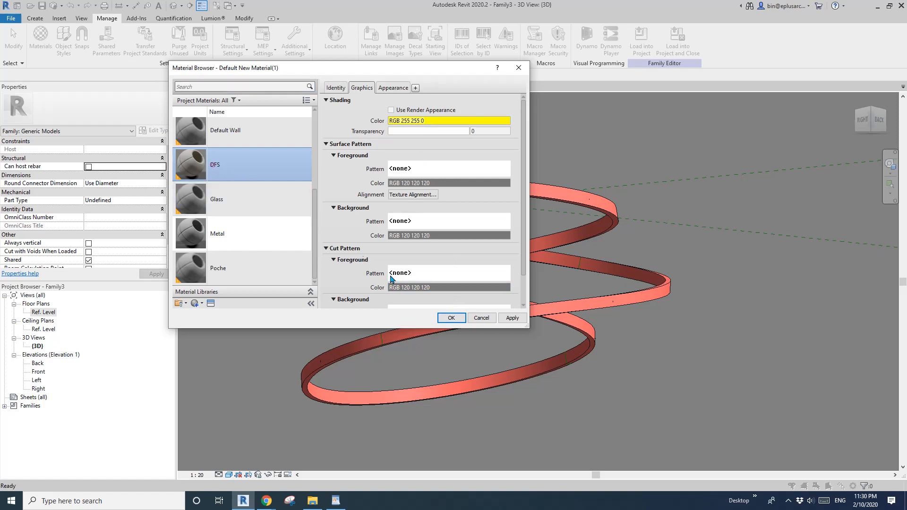
click(451, 318)
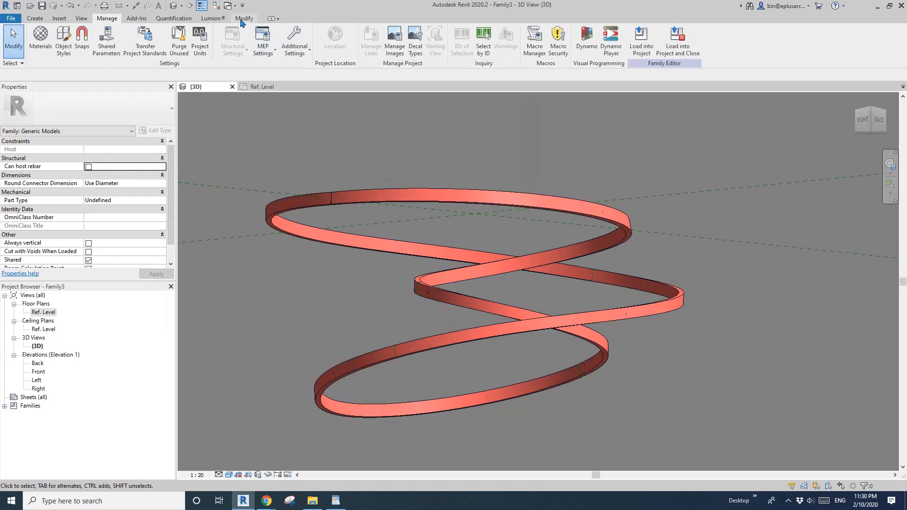
Paint the narrow bottom face of the looping ring with the DFS material.
click(245, 18)
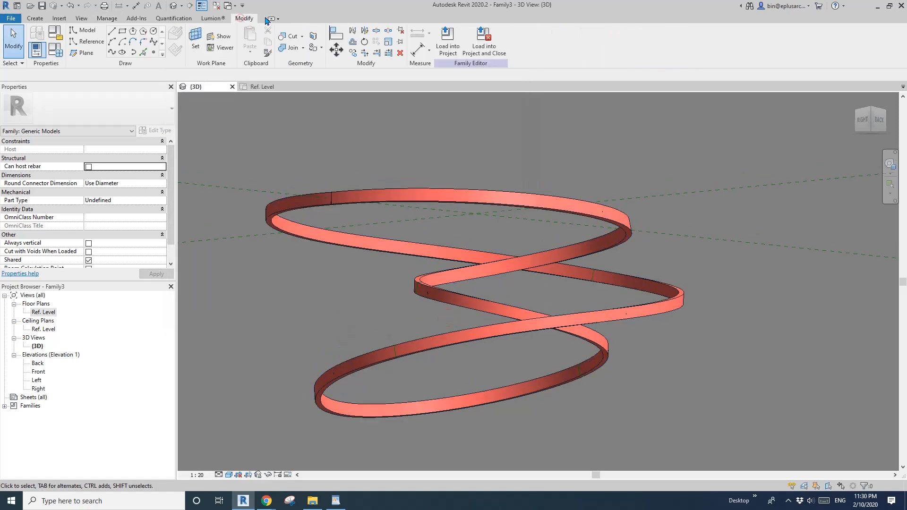
click(313, 48)
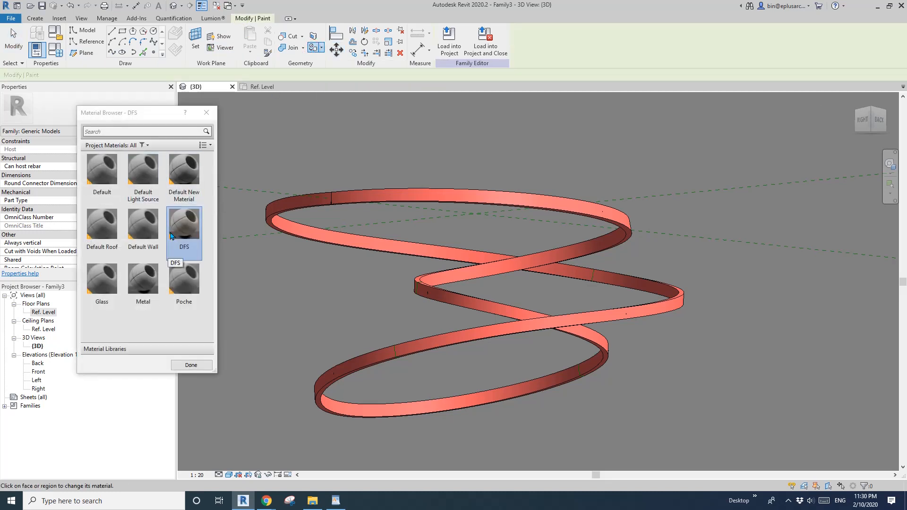
click(183, 241)
middle_drag(525, 303, 492, 306)
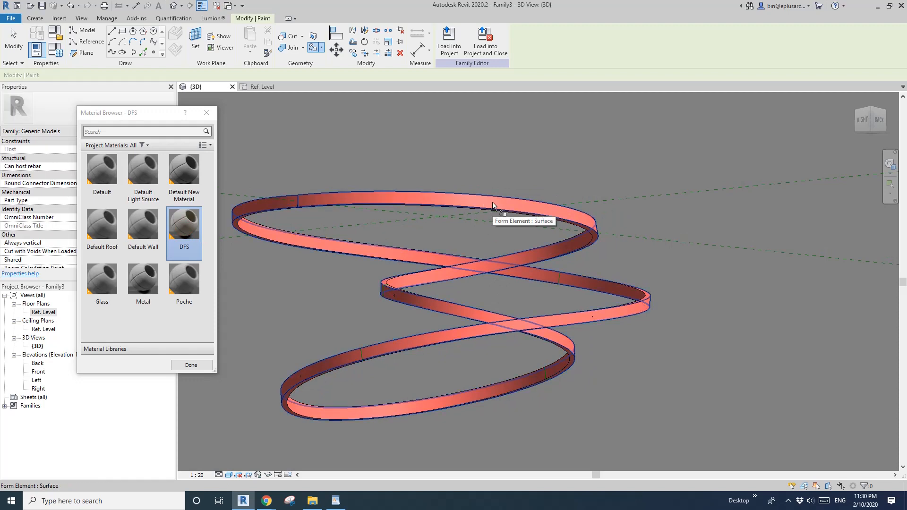
scroll(572, 240, up, 2)
scroll(576, 242, up, 2)
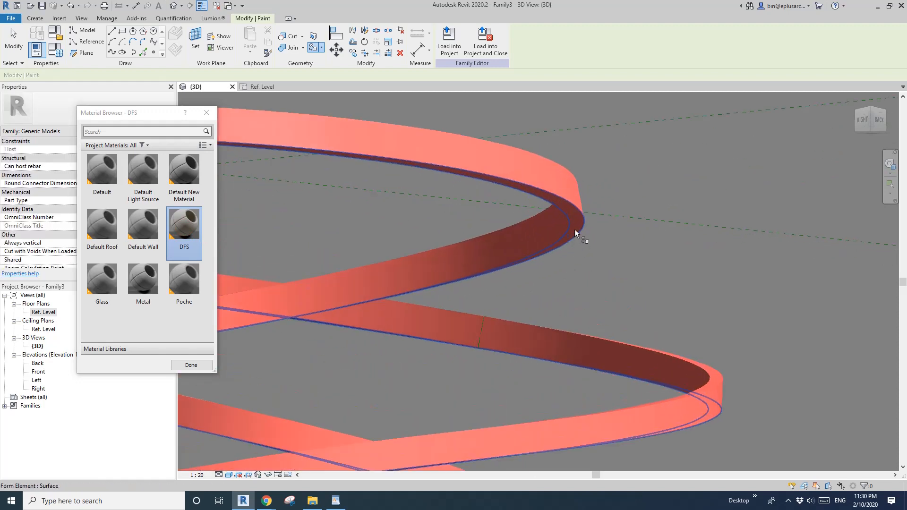
click(576, 219)
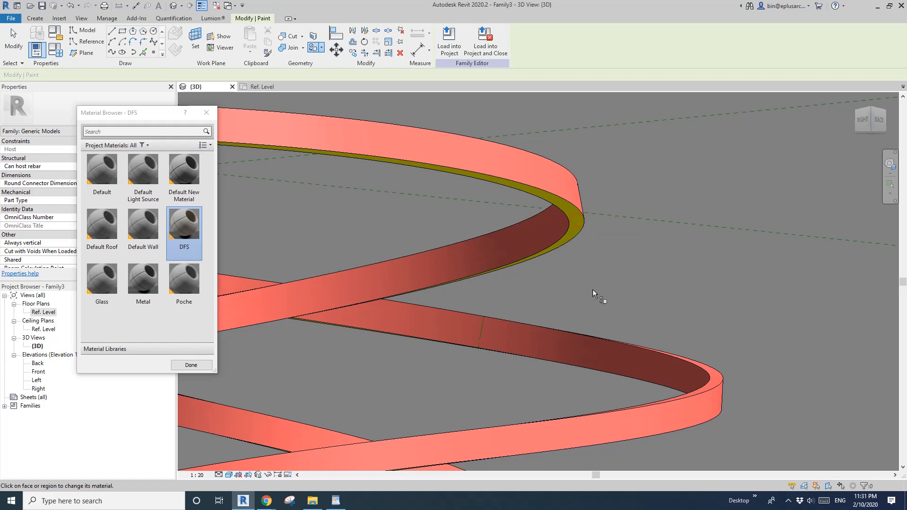
Paint the narrow top face of the ring with DFS, finish painting and check both faces in 3D.
scroll(592, 288, down, 3)
mouse_move(540, 300)
shift+middle_down()
mouse_move(529, 312)
mouse_move(512, 217)
mouse_move(378, 201)
mouse_move(449, 379)
mouse_move(562, 263)
shift+middle_up()
scroll(562, 263, up, 5)
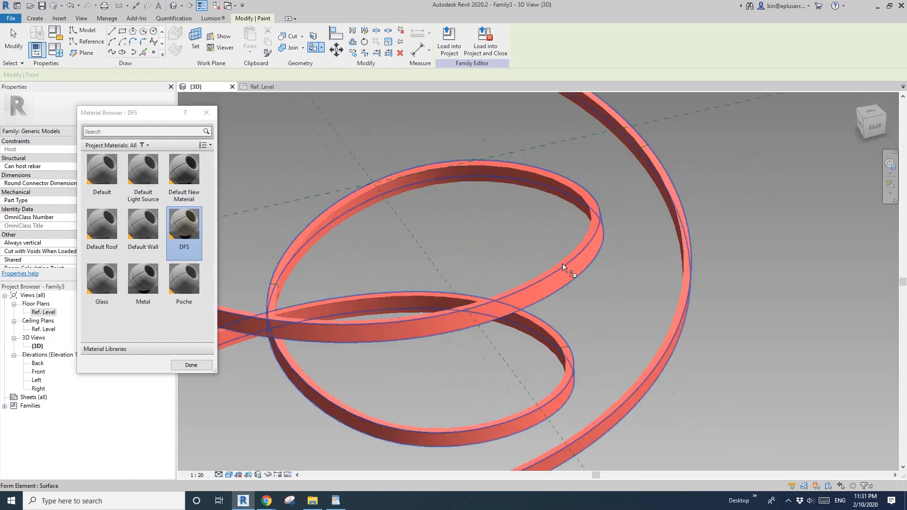
click(561, 260)
scroll(530, 301, down, 5)
mouse_move(530, 301)
shift+middle_down()
mouse_move(531, 277)
mouse_move(380, 294)
mouse_move(432, 319)
shift+middle_up()
shift+middle_drag(434, 296, 259, 381)
click(191, 366)
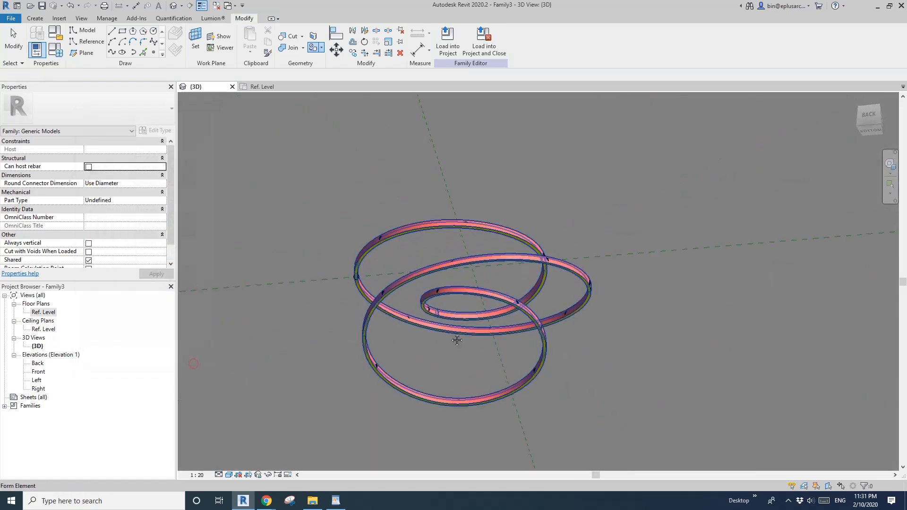
mouse_move(194, 367)
shift+middle_down()
mouse_move(441, 355)
mouse_move(532, 401)
mouse_move(497, 343)
mouse_move(441, 415)
mouse_move(470, 360)
mouse_move(450, 348)
mouse_move(456, 366)
shift+middle_up()
scroll(456, 367, up, 3)
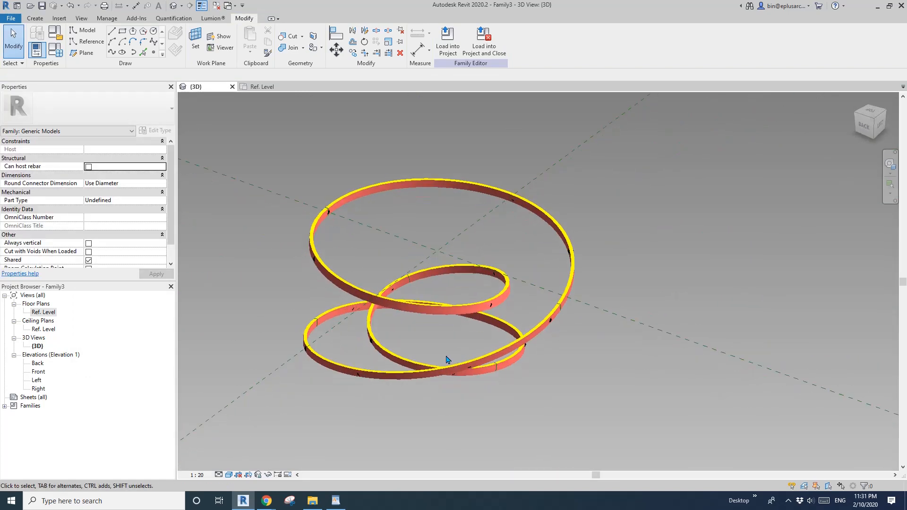
middle_drag(312, 263, 319, 250)
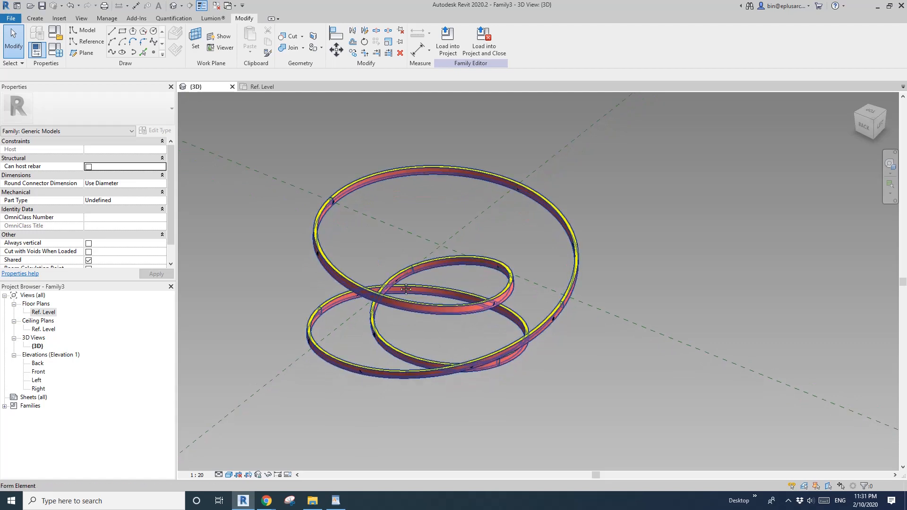
middle_drag(405, 287, 410, 294)
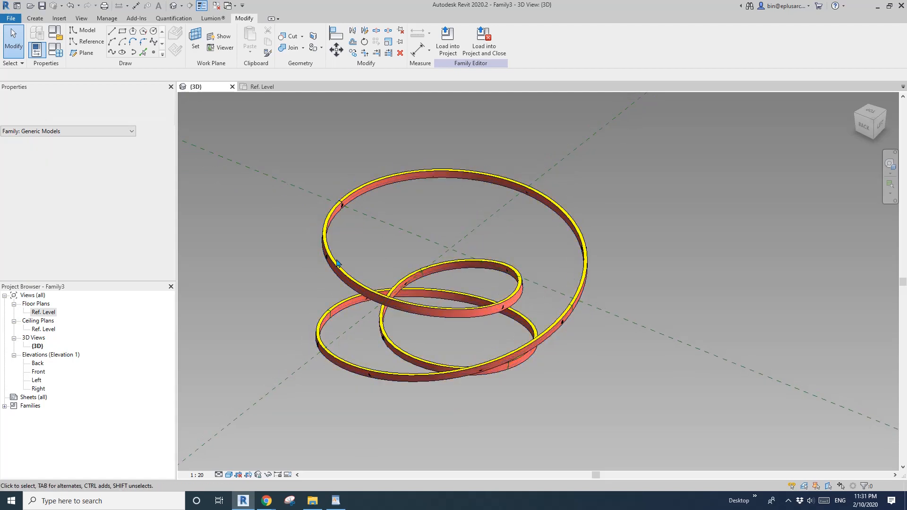
Try to change the family category from Generic Models to Mass.
click(55, 33)
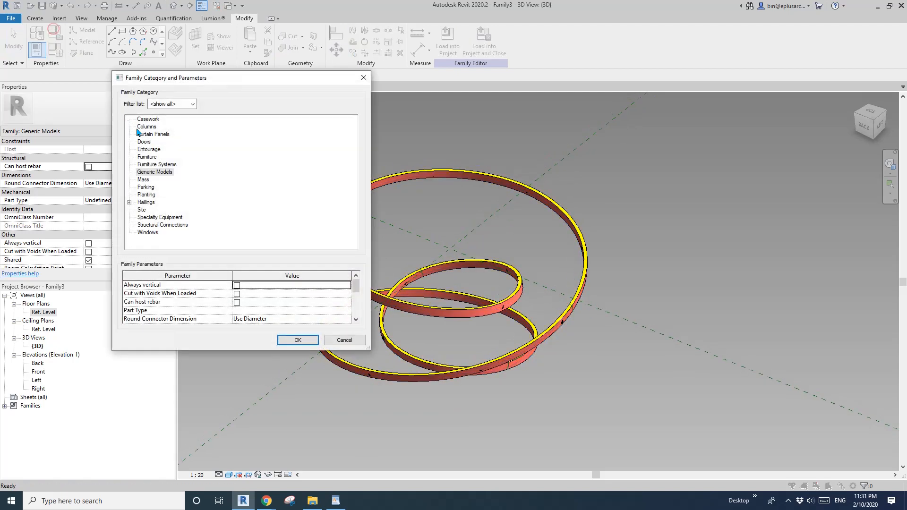
click(145, 179)
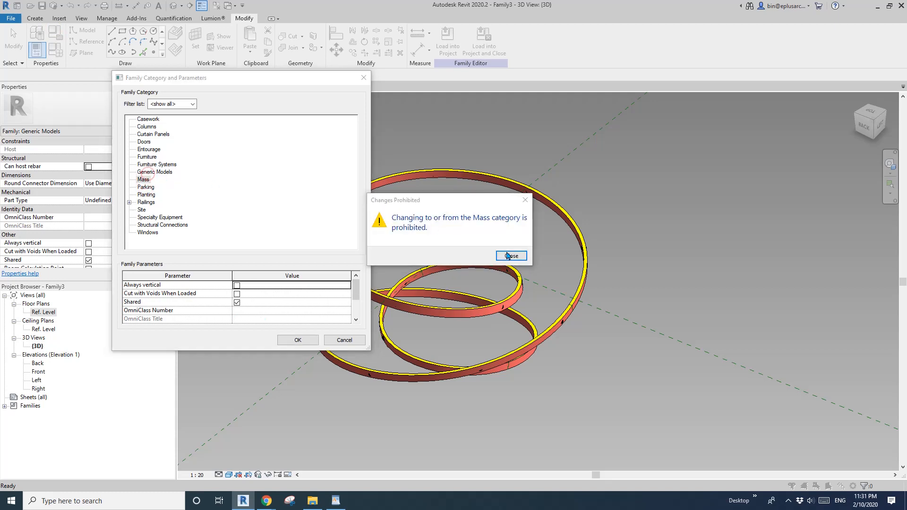
click(508, 256)
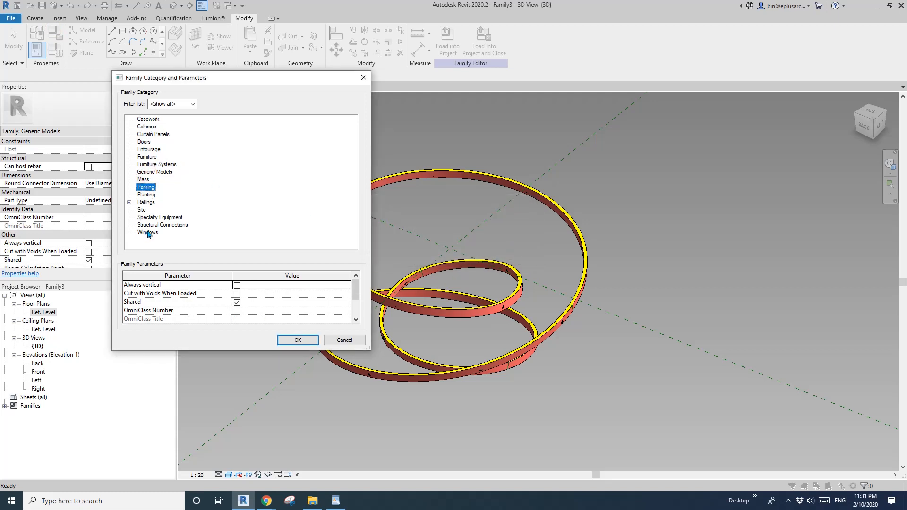
click(345, 340)
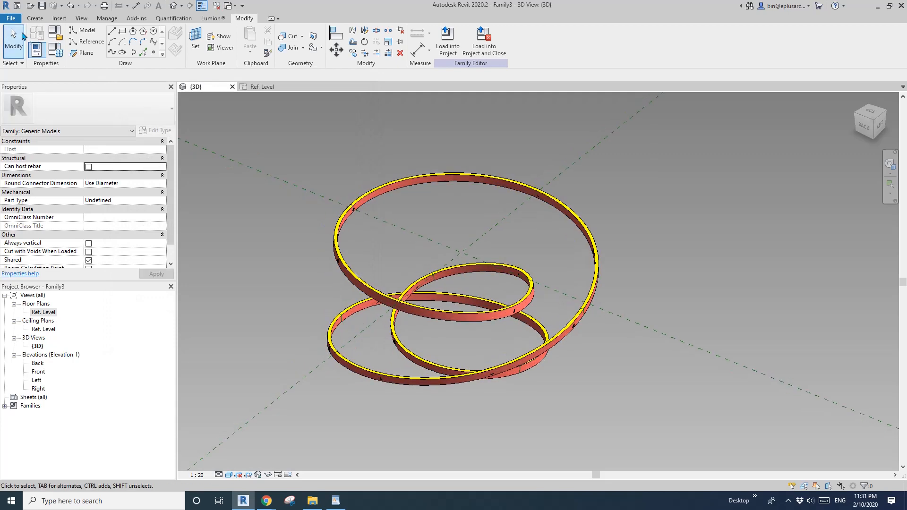
Create a new family from the Metric Lighting Fixture template.
click(10, 19)
mouse_move(19, 36)
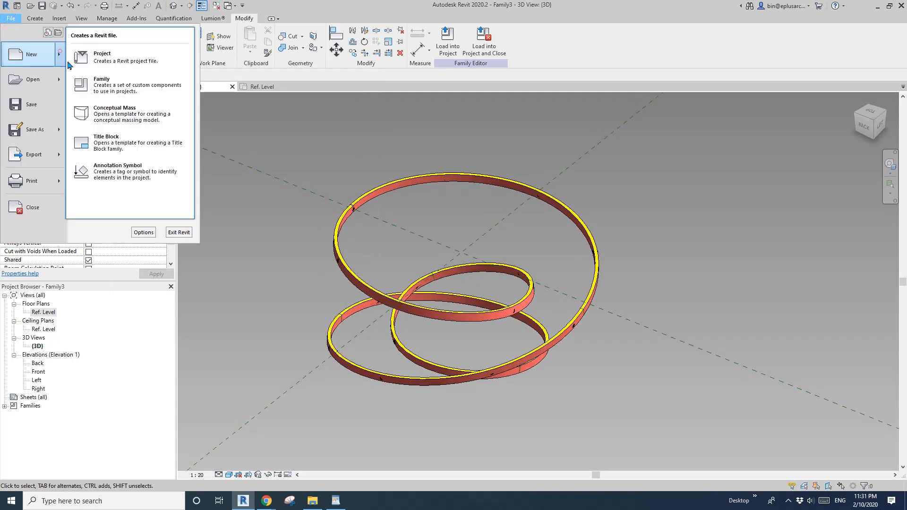
click(101, 82)
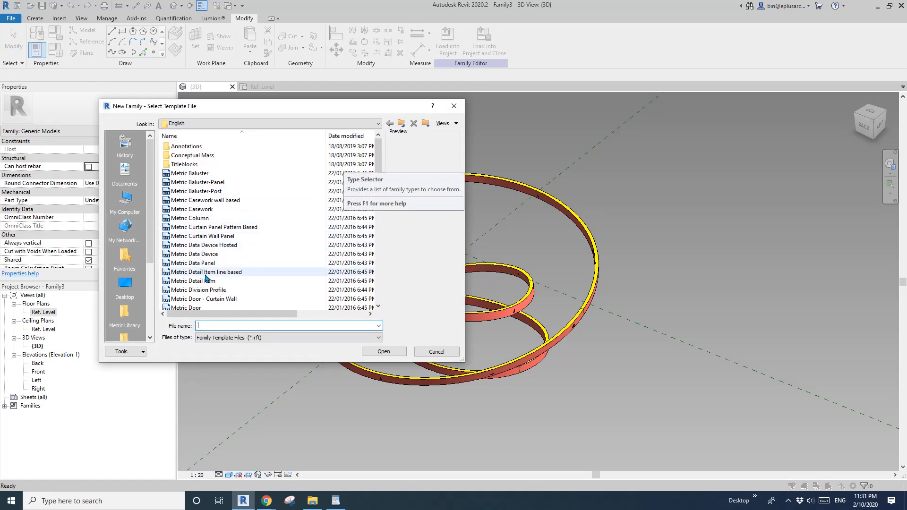
scroll(212, 286, down, 6)
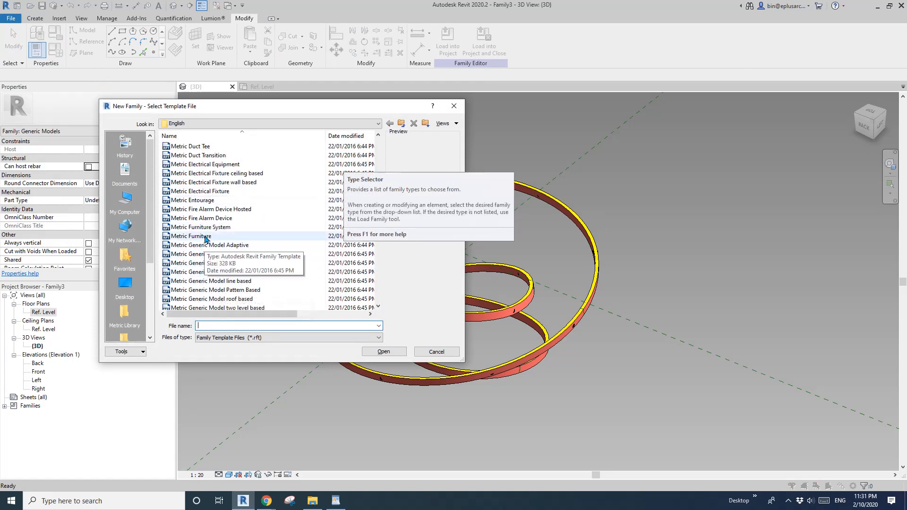
scroll(211, 259, down, 4)
click(220, 246)
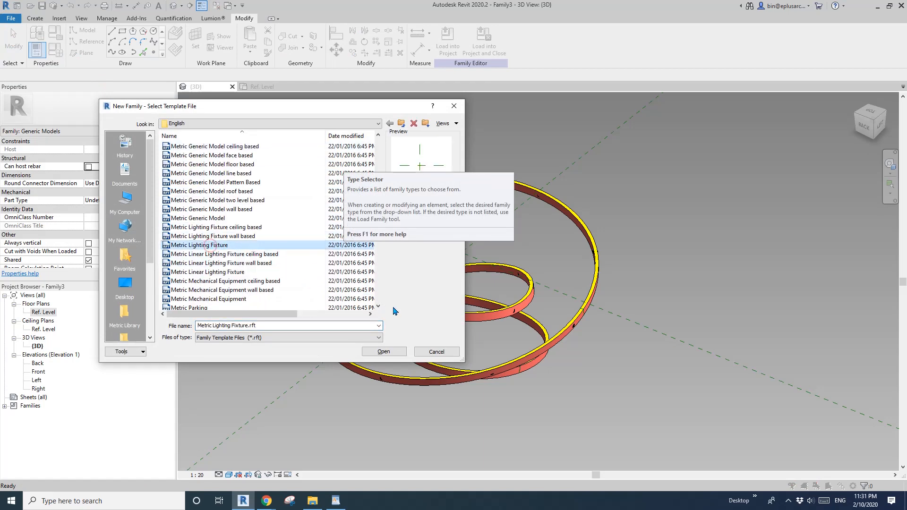
click(392, 352)
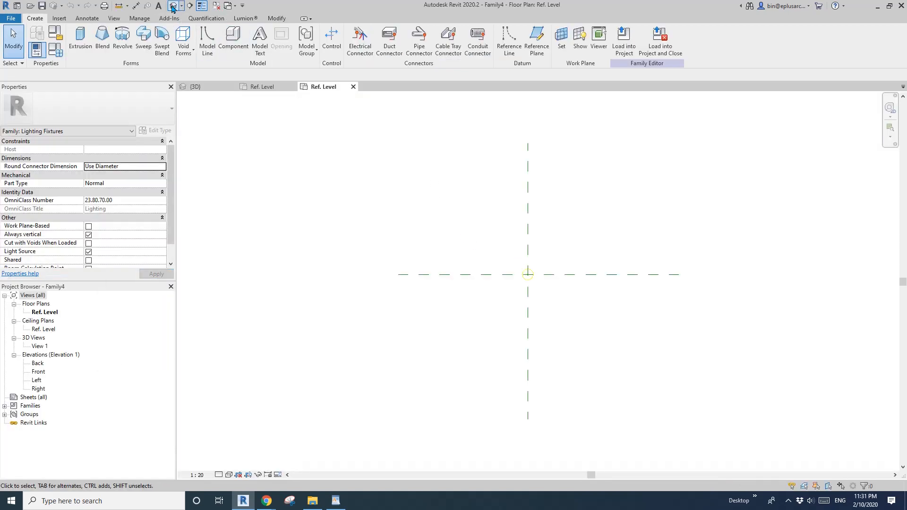
Show the new lighting fixture family in 3D and inspect its light source's properties.
click(173, 8)
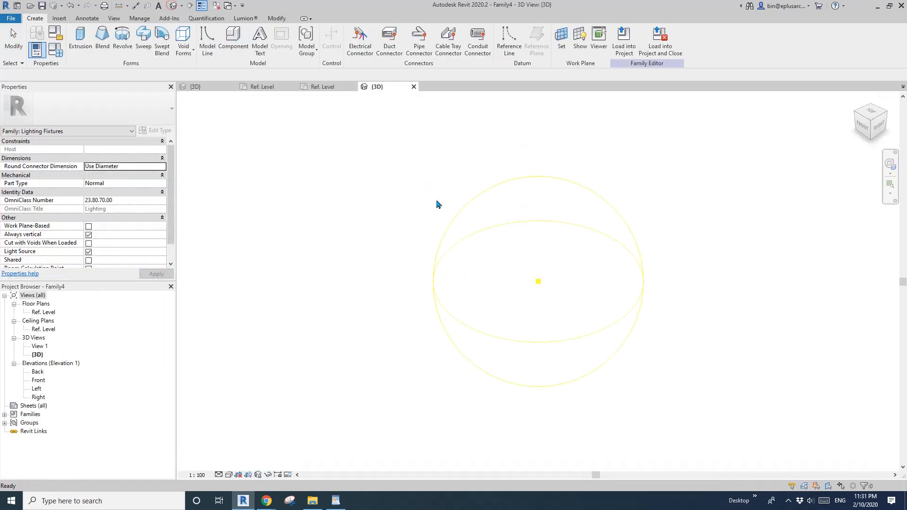
click(548, 281)
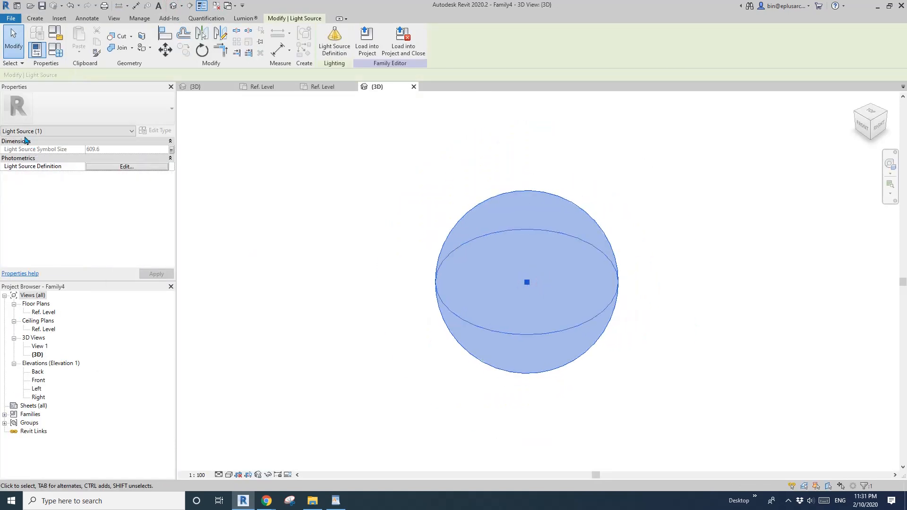
click(345, 149)
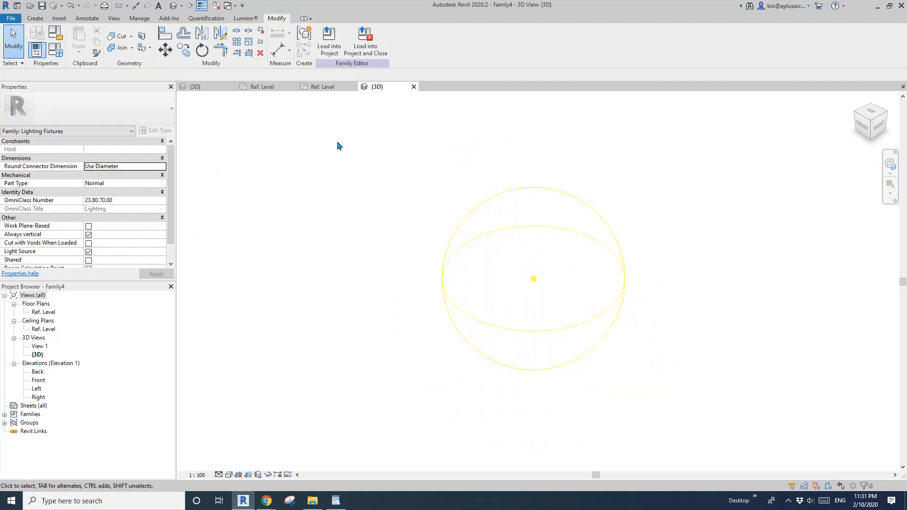
Load the lighting fixture family into the ring family and place one instance near the ring's centre in the Ref. Level plan.
click(329, 49)
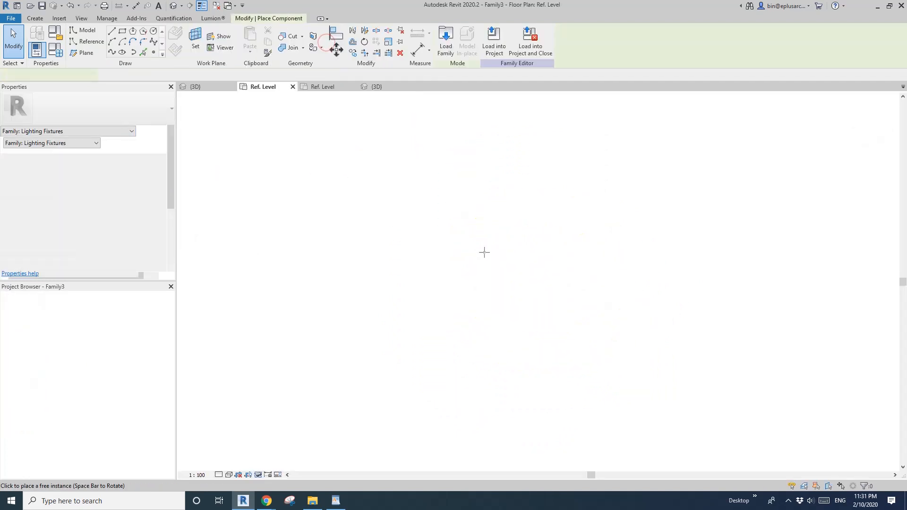
scroll(434, 266, down, 5)
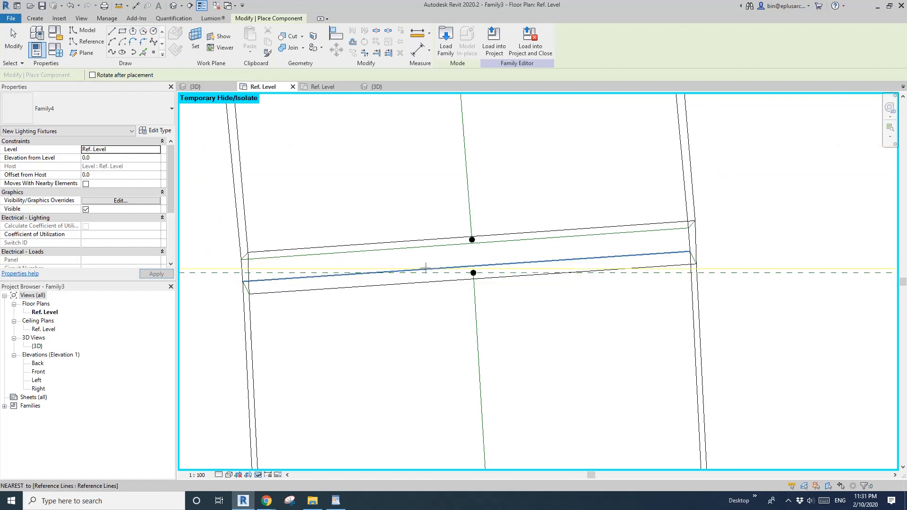
scroll(403, 293, down, 4)
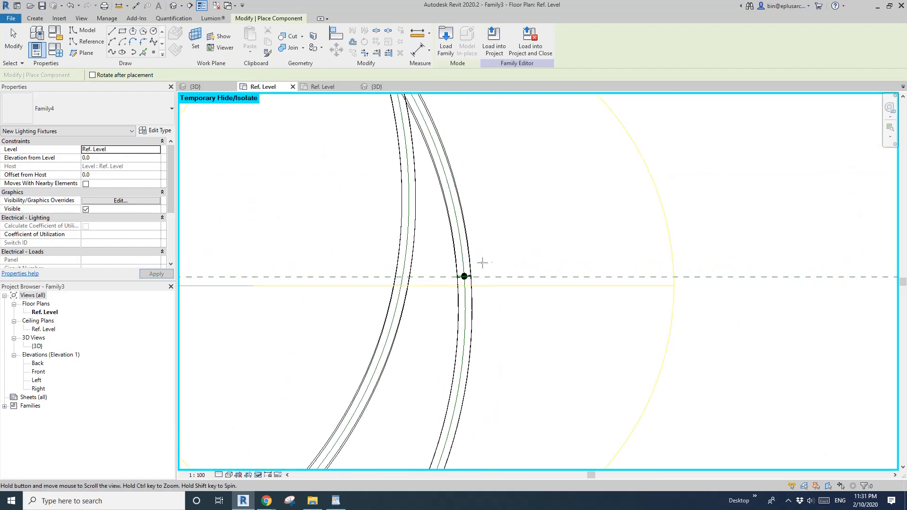
click(362, 251)
key(Escape)
key(Escape)
In 3D, move the light source straight down about 1600 mm from above the ring into its middle, working from the back view.
click(175, 7)
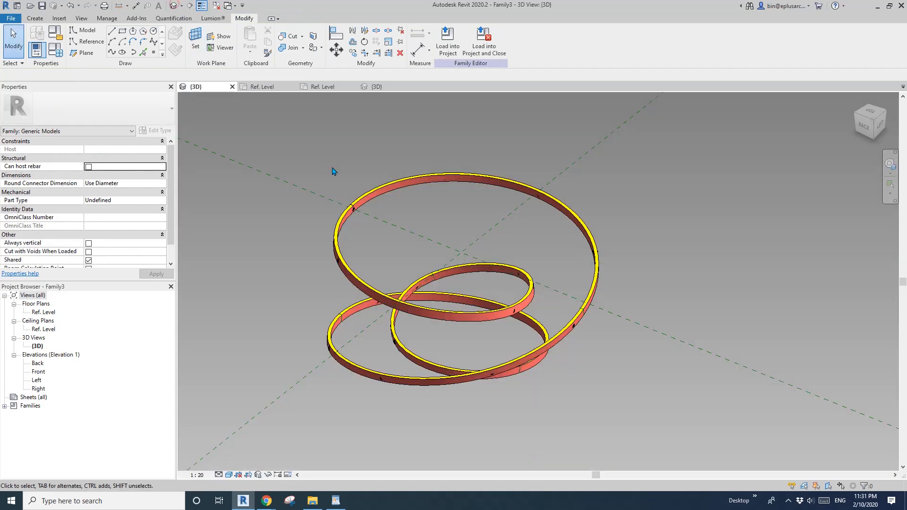
shift+middle_drag(314, 166, 465, 155)
scroll(455, 217, down, 5)
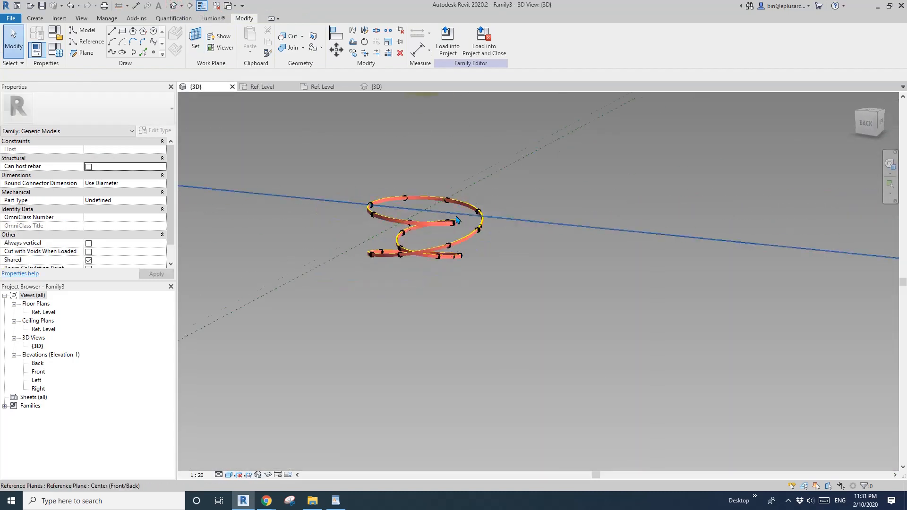
middle_drag(459, 226, 462, 235)
click(447, 215)
scroll(442, 224, up, 3)
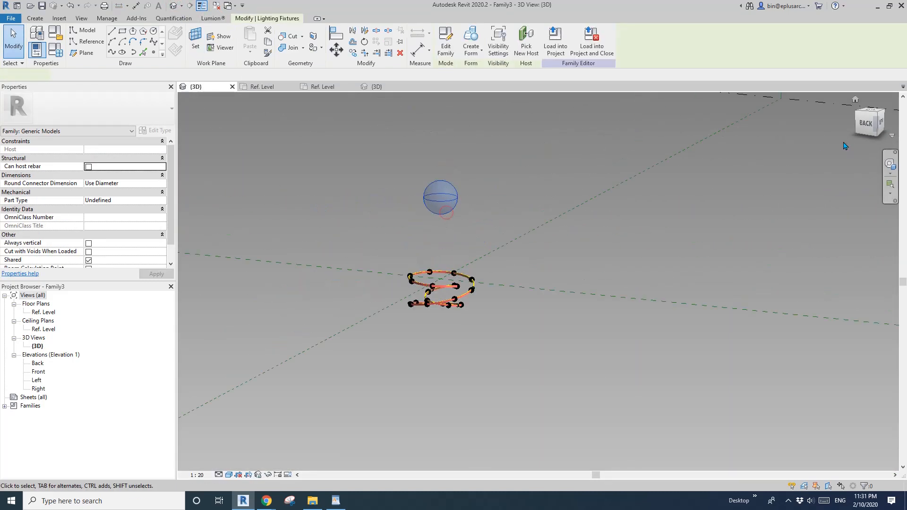
click(864, 122)
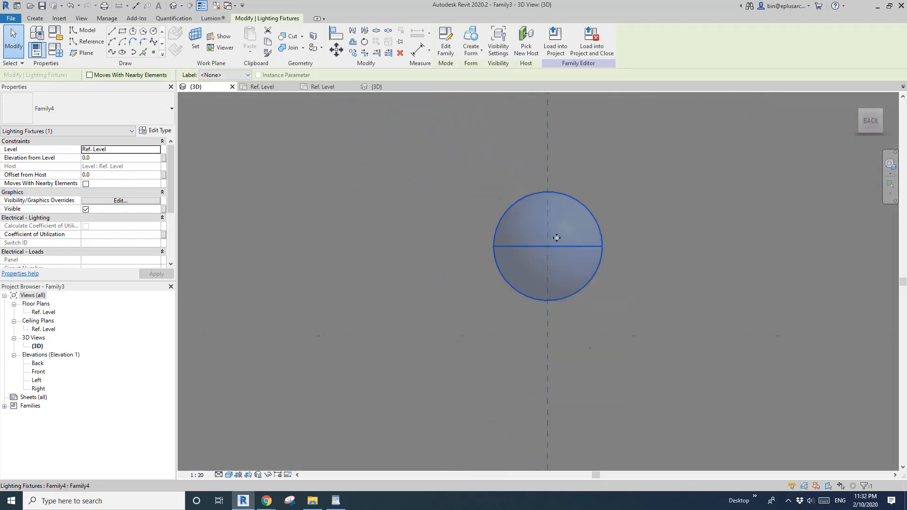
click(510, 241)
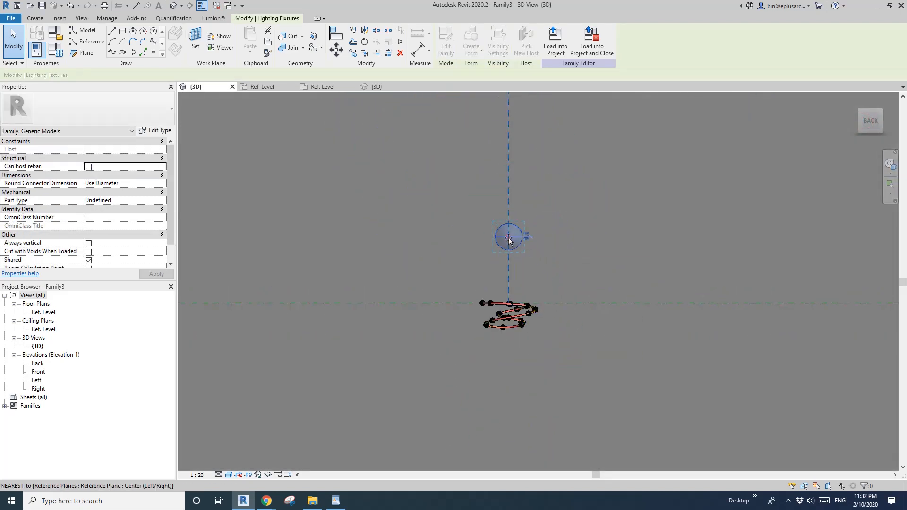
click(510, 307)
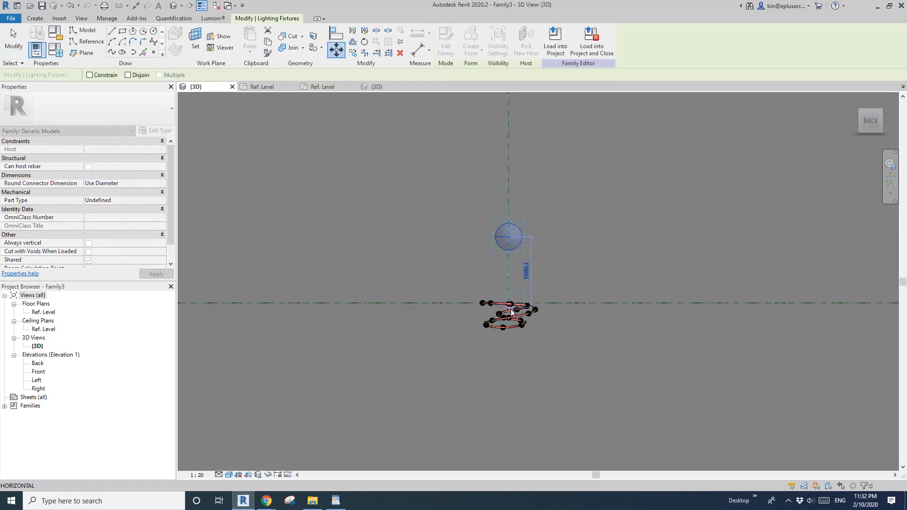
click(562, 313)
Examine the light source's position inside the looping ring from several angles in 3D.
shift+middle_drag(561, 306, 499, 378)
scroll(525, 318, up, 2)
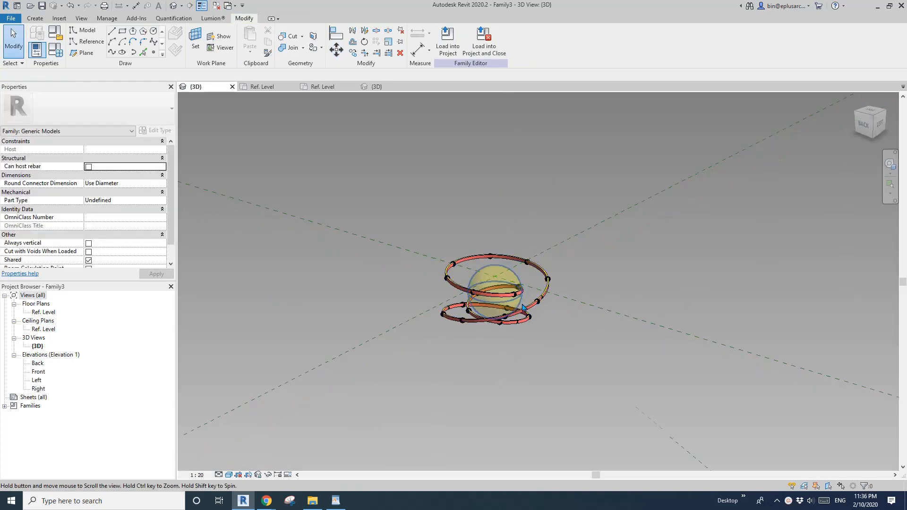
scroll(523, 307, up, 2)
shift+middle_drag(523, 307, 508, 348)
shift+middle_drag(488, 316, 532, 291)
scroll(534, 301, down, 1)
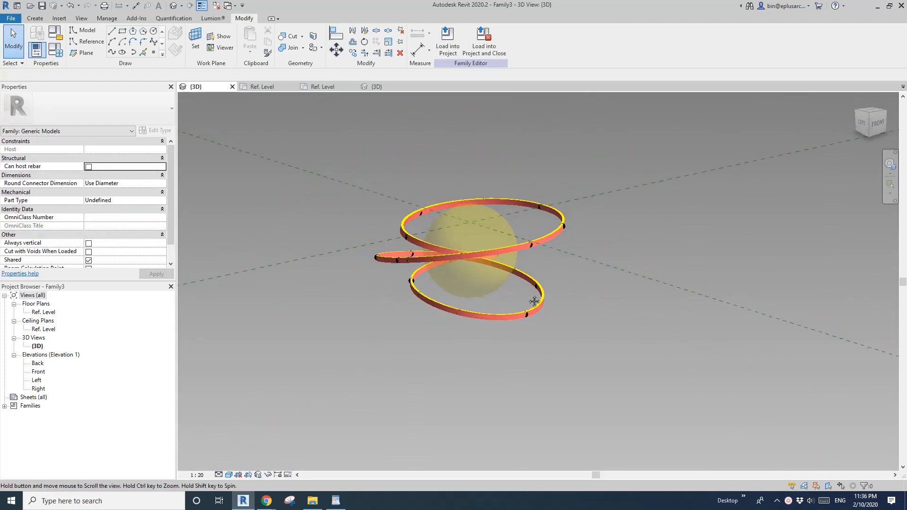
shift+middle_drag(484, 234, 420, 212)
scroll(509, 251, up, 2)
mouse_move(562, 256)
shift+middle_down()
mouse_move(573, 254)
mouse_move(595, 208)
mouse_move(545, 175)
mouse_move(477, 203)
mouse_move(395, 259)
mouse_move(512, 392)
mouse_move(532, 373)
shift+middle_up()
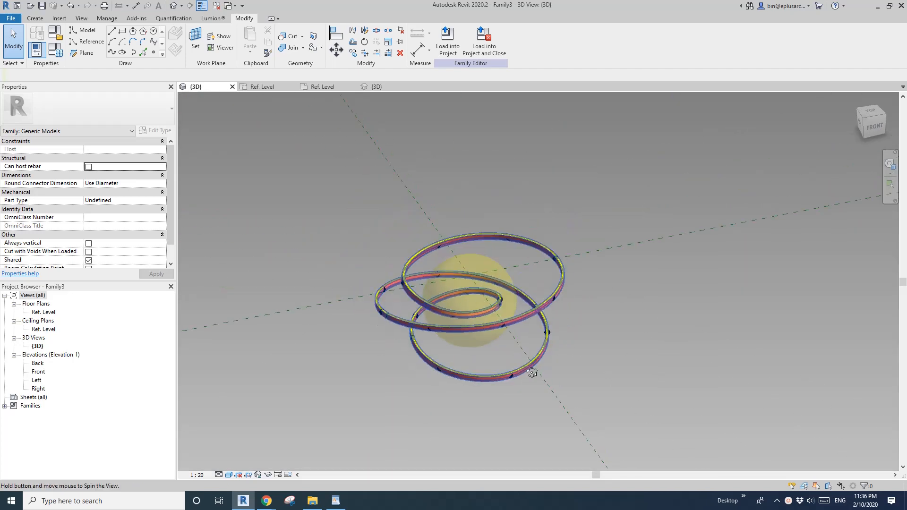
shift+middle_drag(588, 379, 494, 379)
shift+middle_drag(561, 379, 563, 378)
click(609, 349)
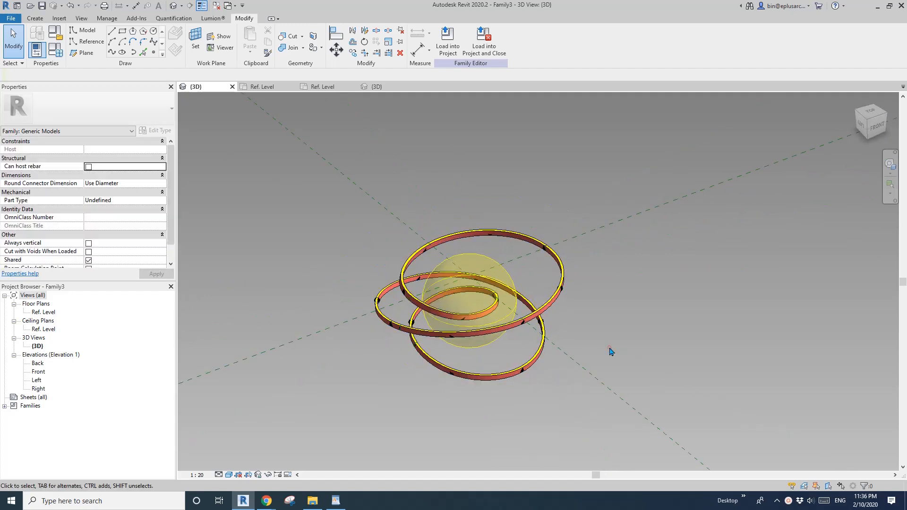